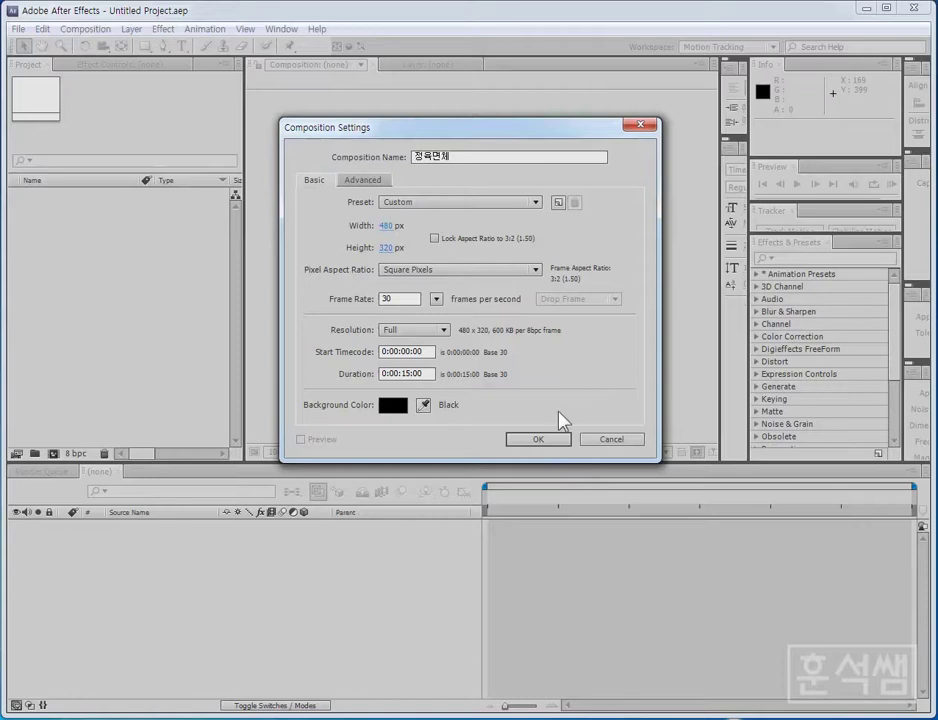
# - Confirm the 480×320, 15-second 정육면체 composition and start a new solid layer from the Layer menu
pyautogui.click(538, 446)
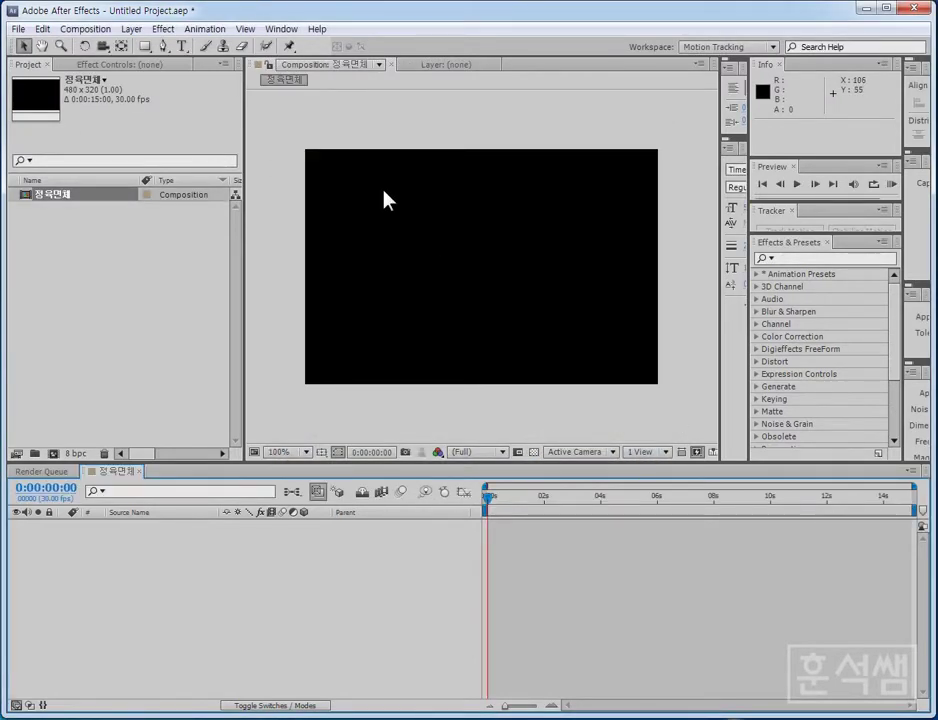
pyautogui.click(131, 29)
pyautogui.moveTo(148, 47)
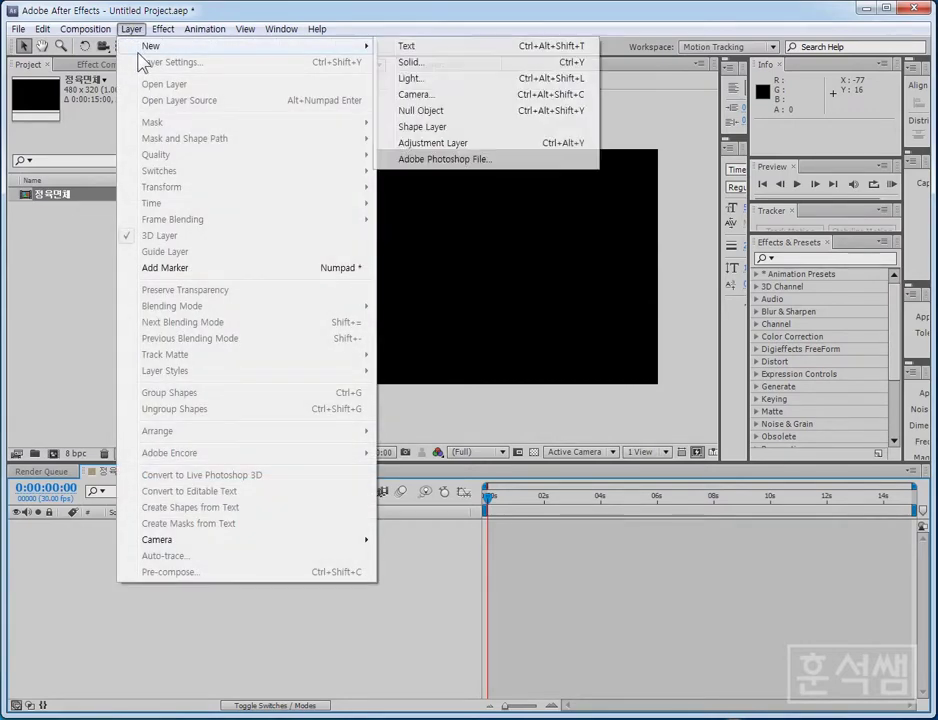
pyautogui.click(472, 63)
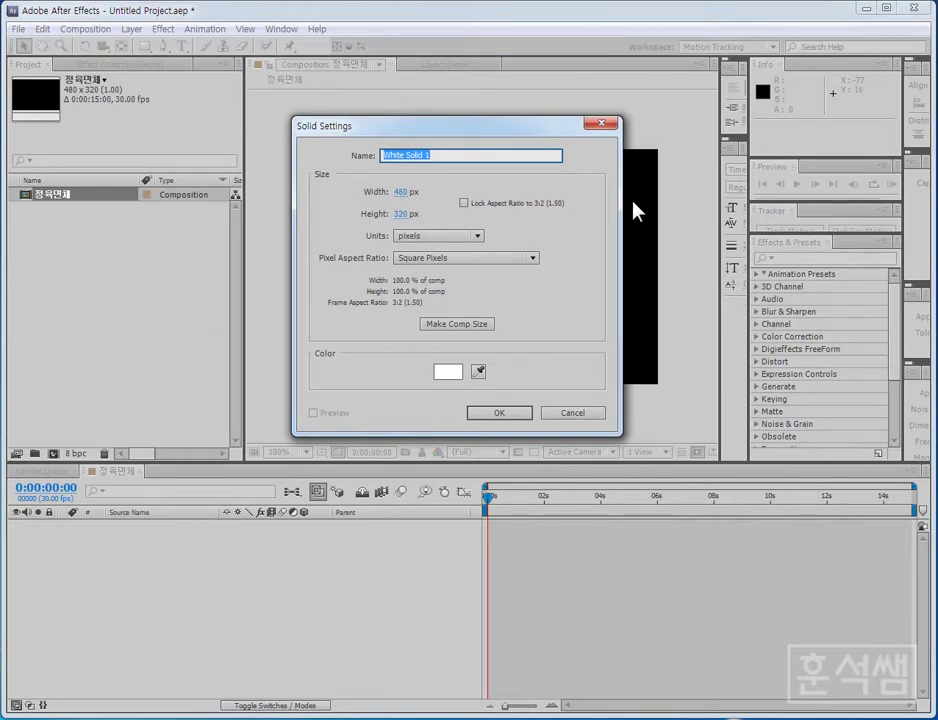
# - Set the solid's width to 320 px, keep it white, and add White Solid 1 to the composition
pyautogui.click(405, 193)
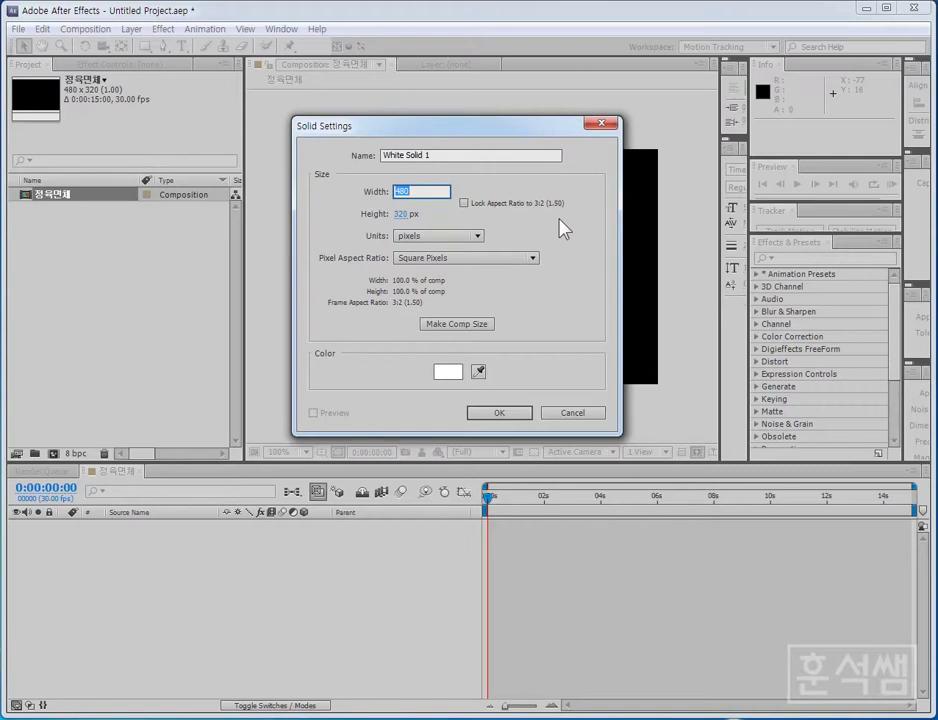
pyautogui.write('320')
pyautogui.click(340, 196)
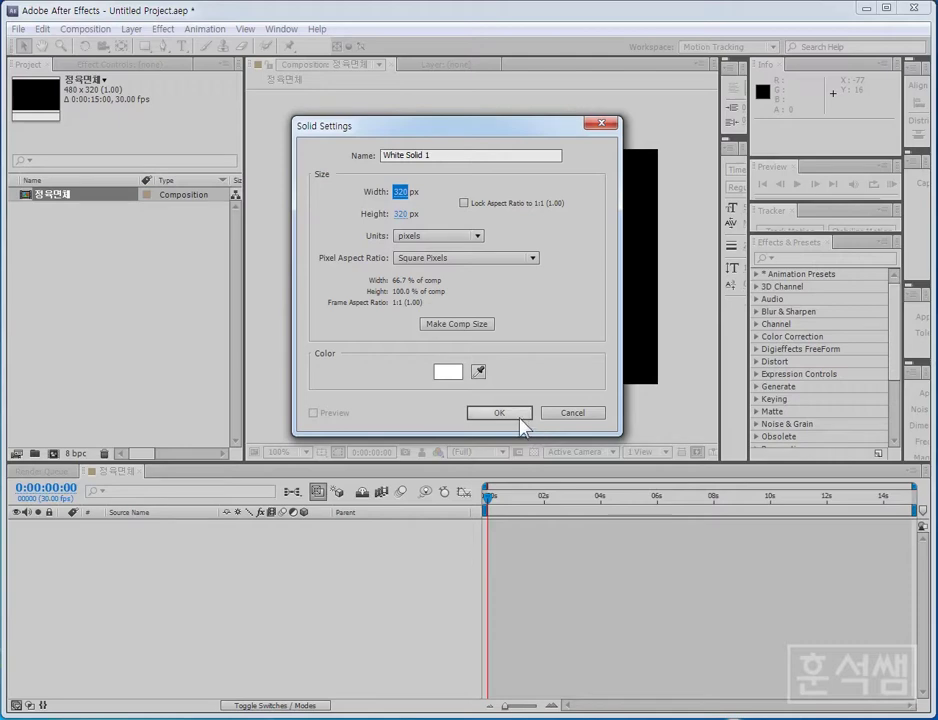
pyautogui.click(447, 372)
pyautogui.click(427, 396)
pyautogui.click(500, 413)
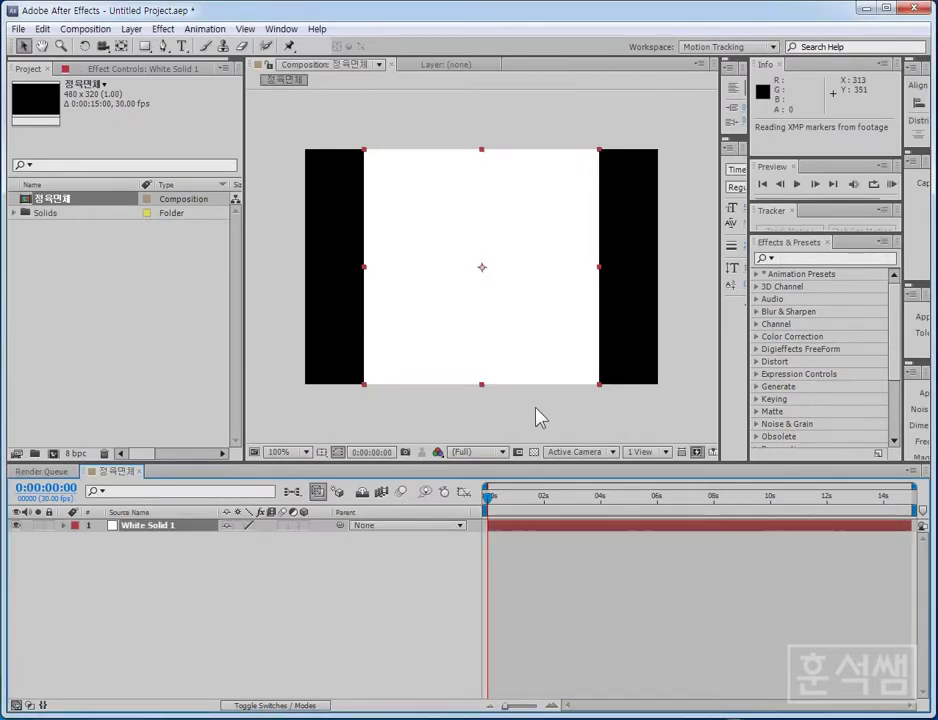
# - Select White Solid 1 and duplicate it repeatedly with Ctrl+D
pyautogui.click(151, 531)
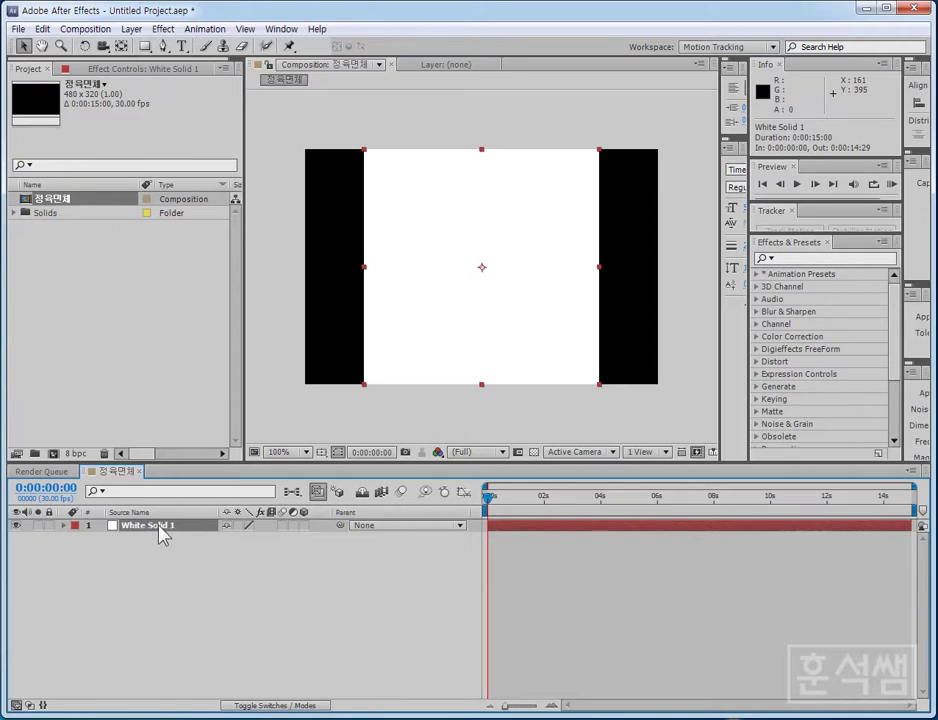
pyautogui.hotkey('ctrl', 'd')
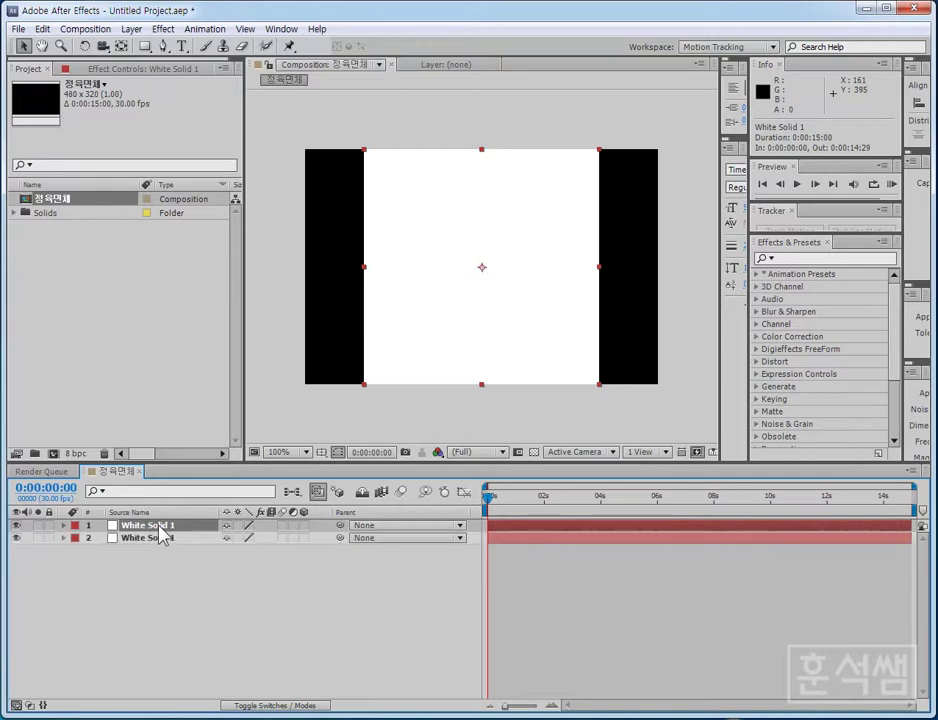
pyautogui.hotkey('ctrl', 'd')
pyautogui.hotkey('ctrl', 'd')
pyautogui.hotkey('ctrl', 'd')
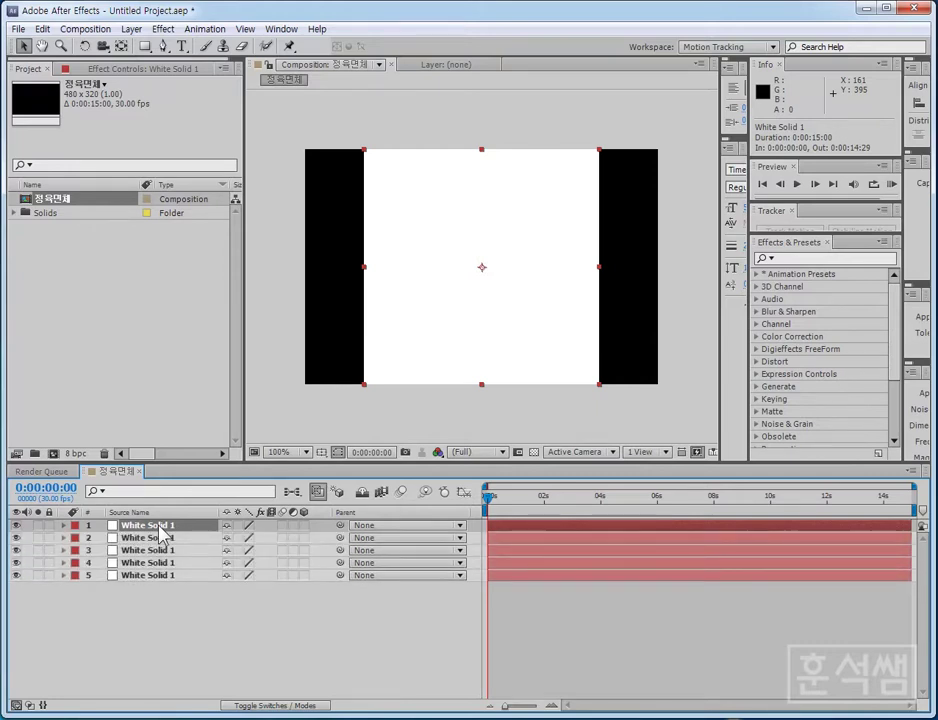
pyautogui.hotkey('ctrl', 'd')
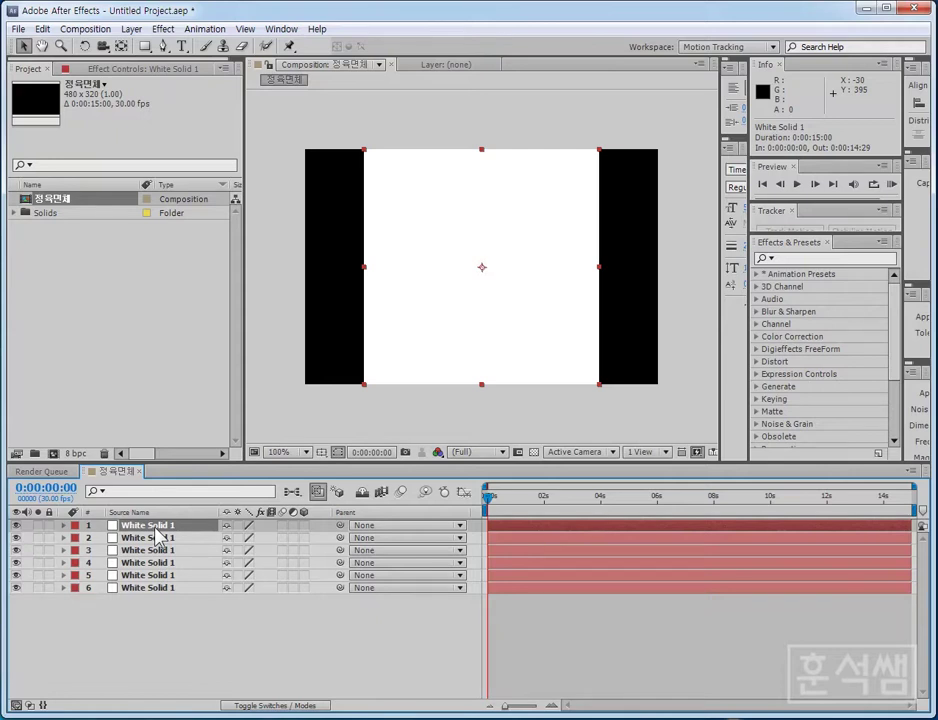
# - Rename the first three solid layers 앞, 뒤 and 좌
pyautogui.press('Return')
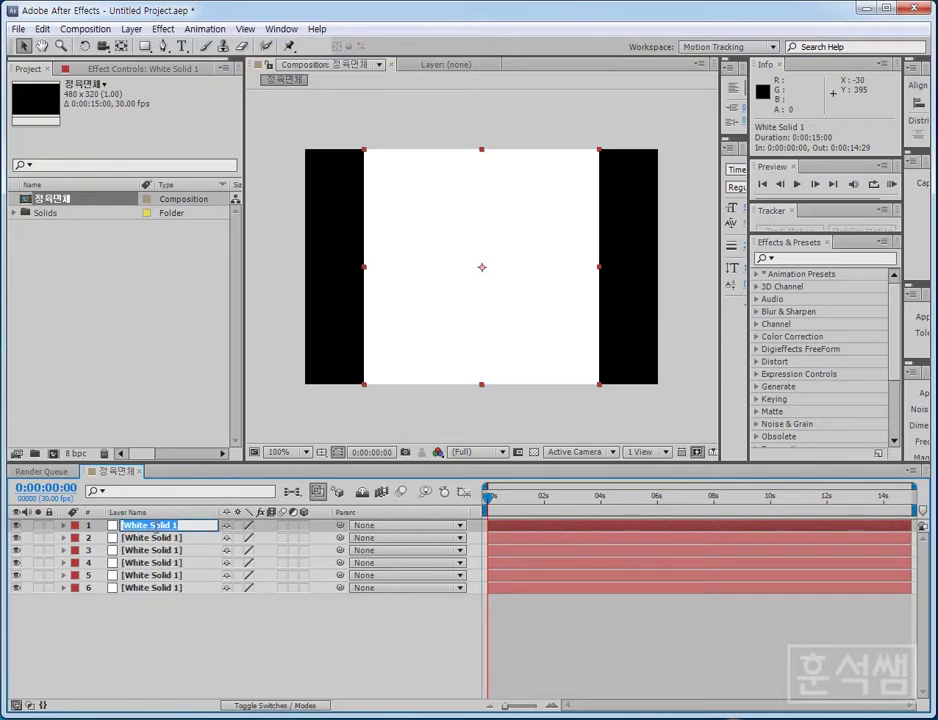
pyautogui.write('정')
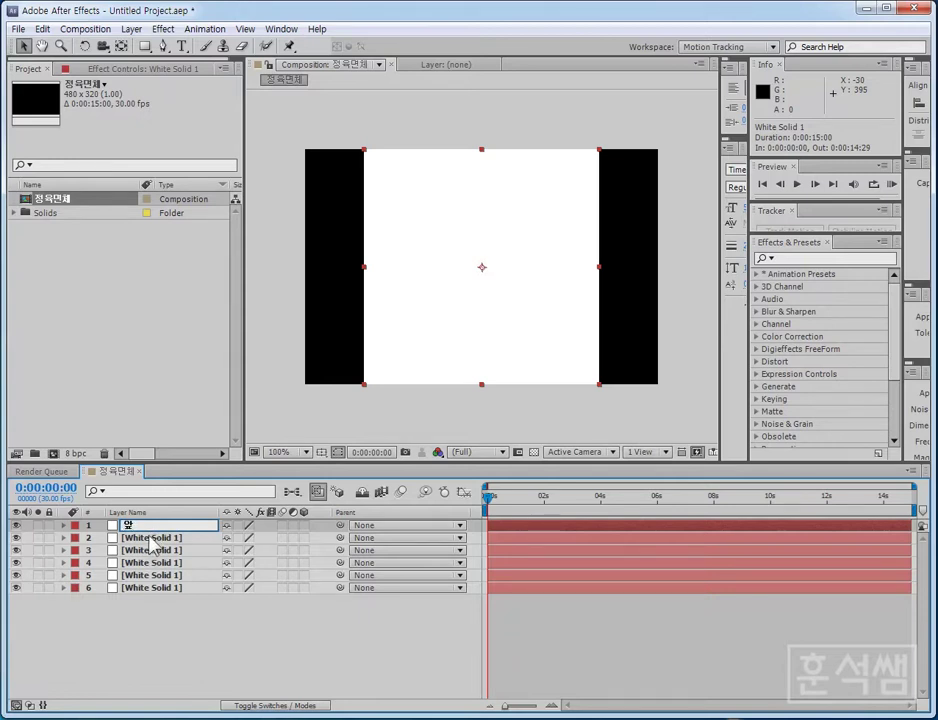
pyautogui.click(155, 538)
pyautogui.press('Return')
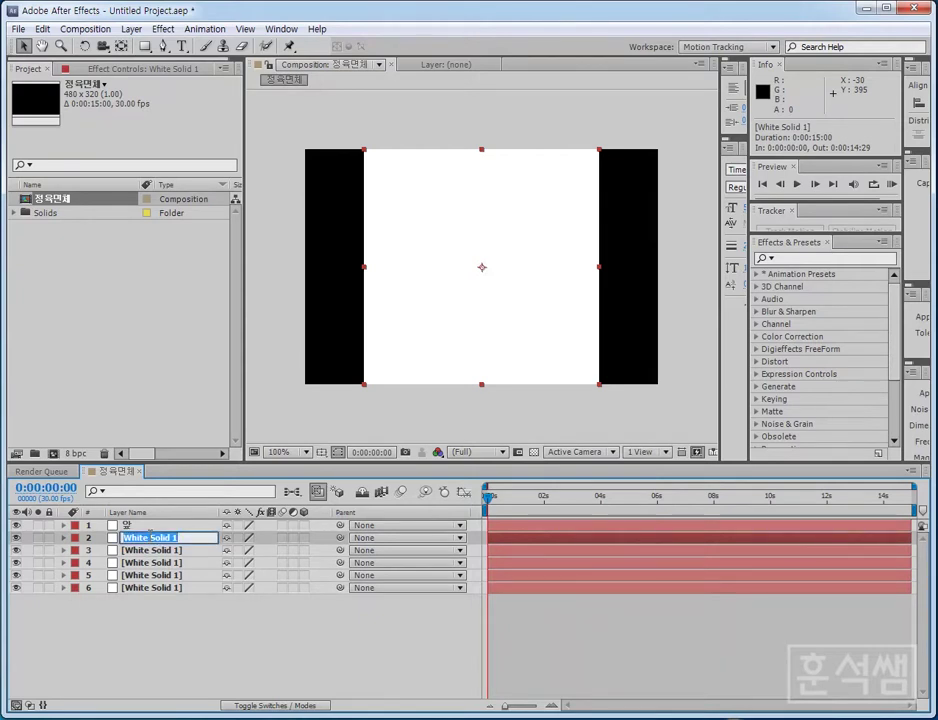
pyautogui.write('뒤')
pyautogui.click(182, 555)
pyautogui.press('Return')
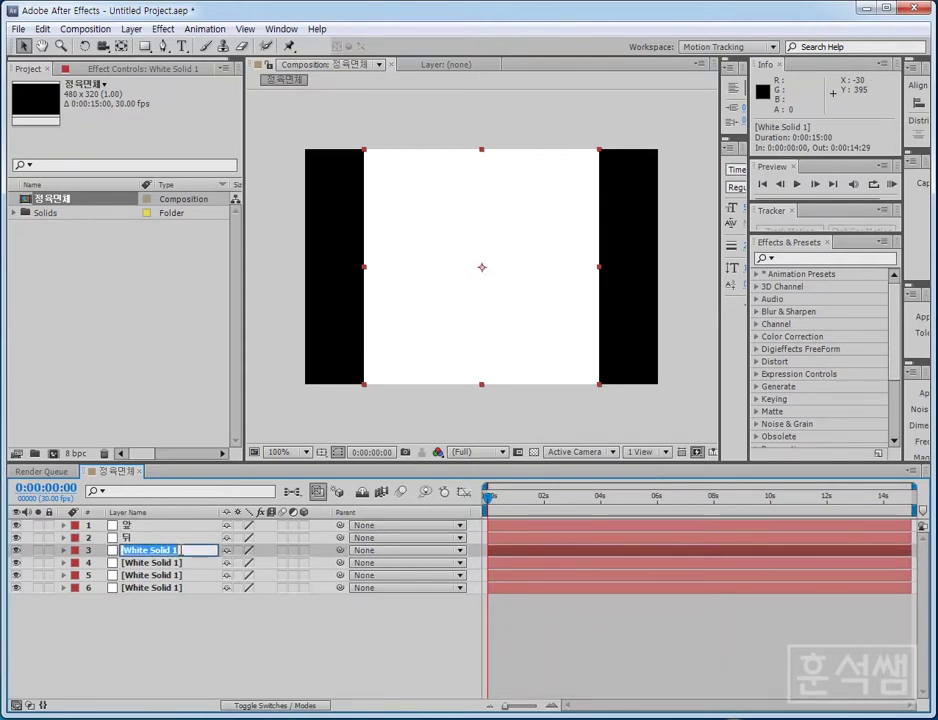
pyautogui.write('ㅈ좌')
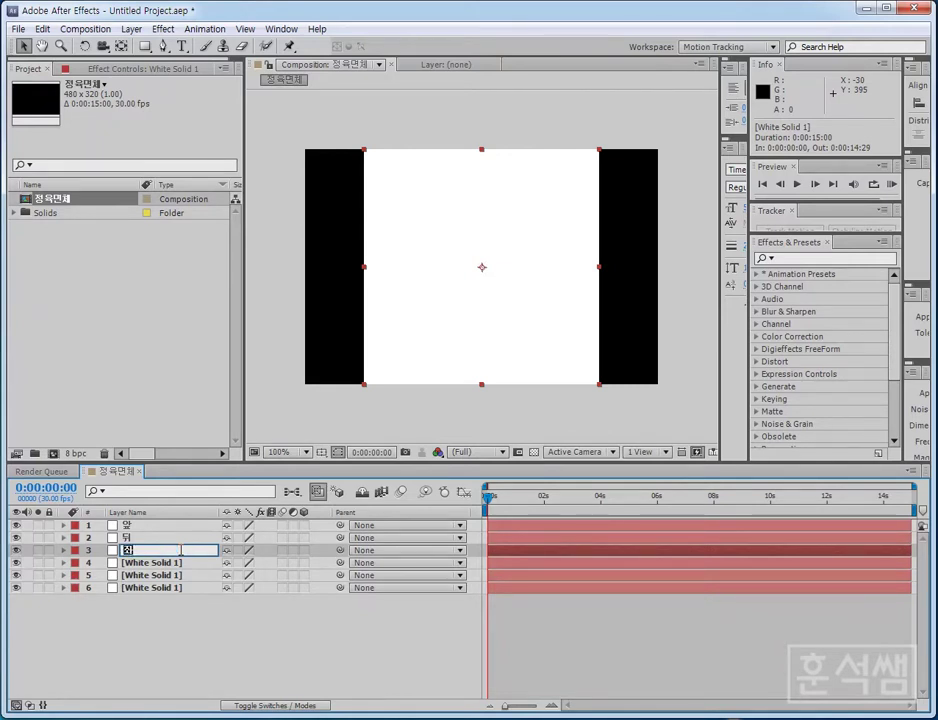
pyautogui.press('Return')
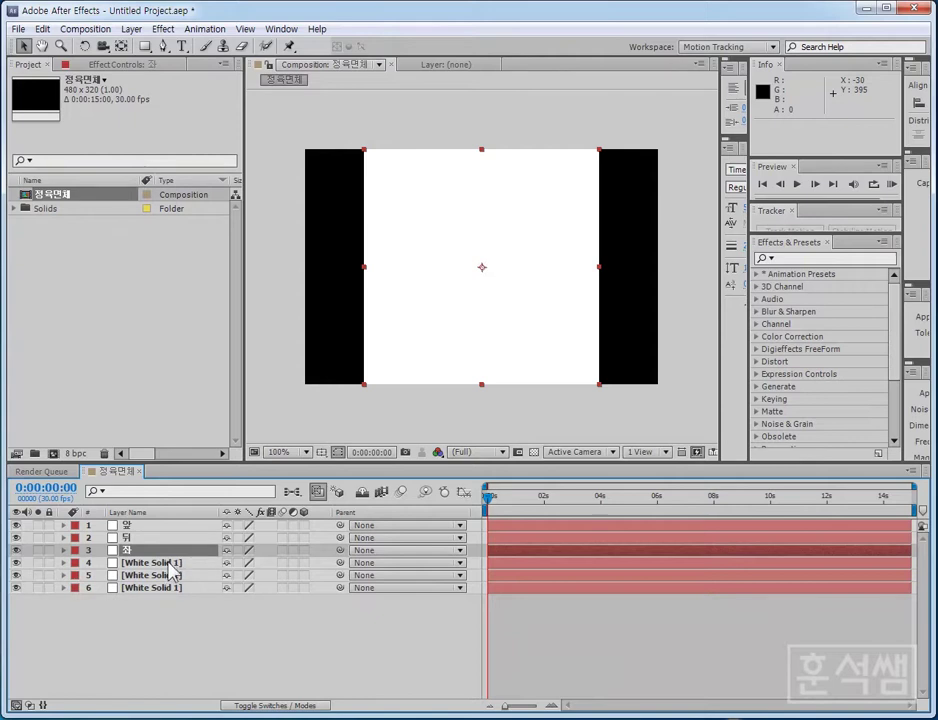
# - Rename the remaining three solid layers 우, 상 and 하
pyautogui.click(183, 562)
pyautogui.press('Return')
pyautogui.write('우')
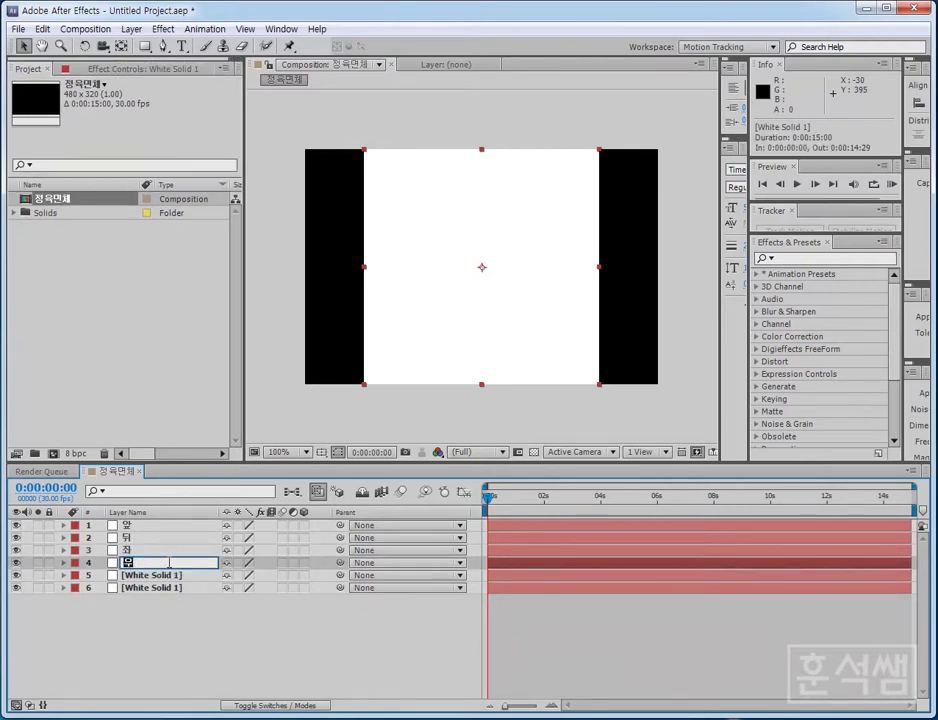
pyautogui.press('Return')
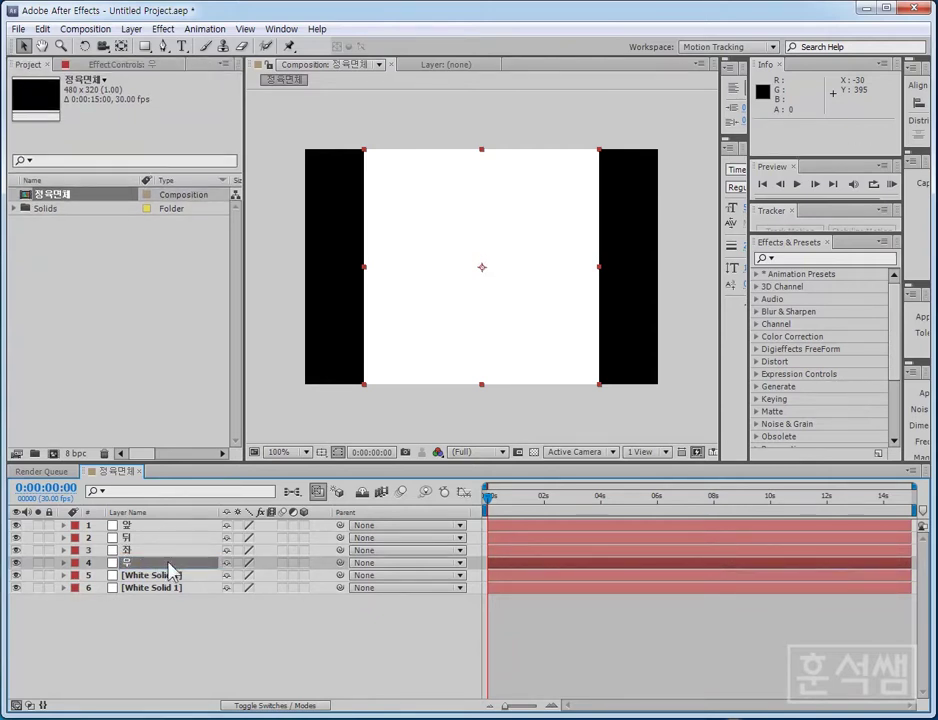
pyautogui.click(165, 577)
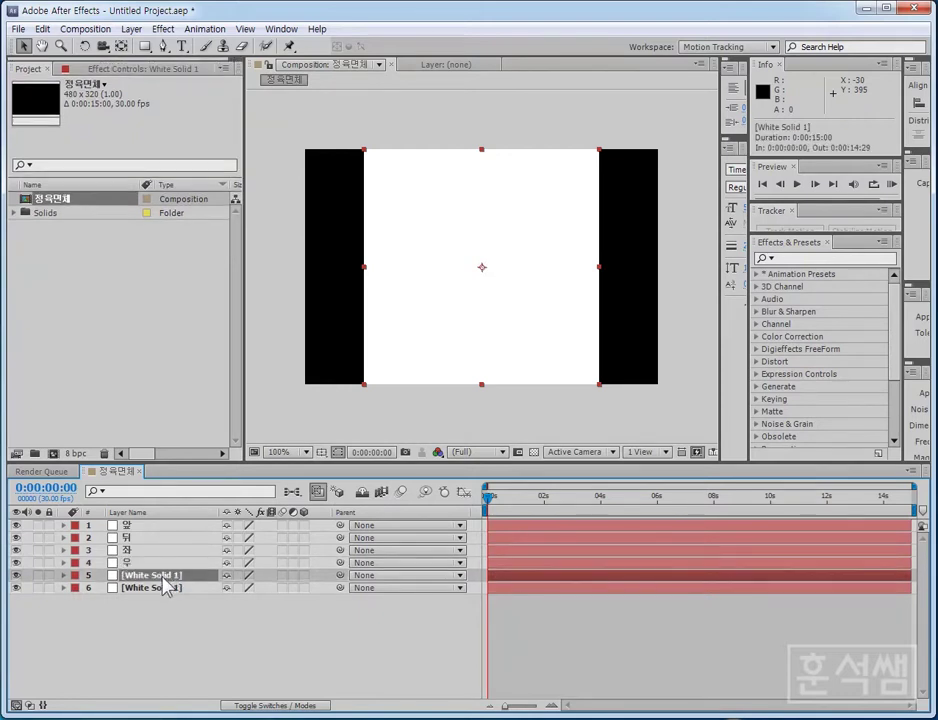
pyautogui.press('Return')
pyautogui.write('상')
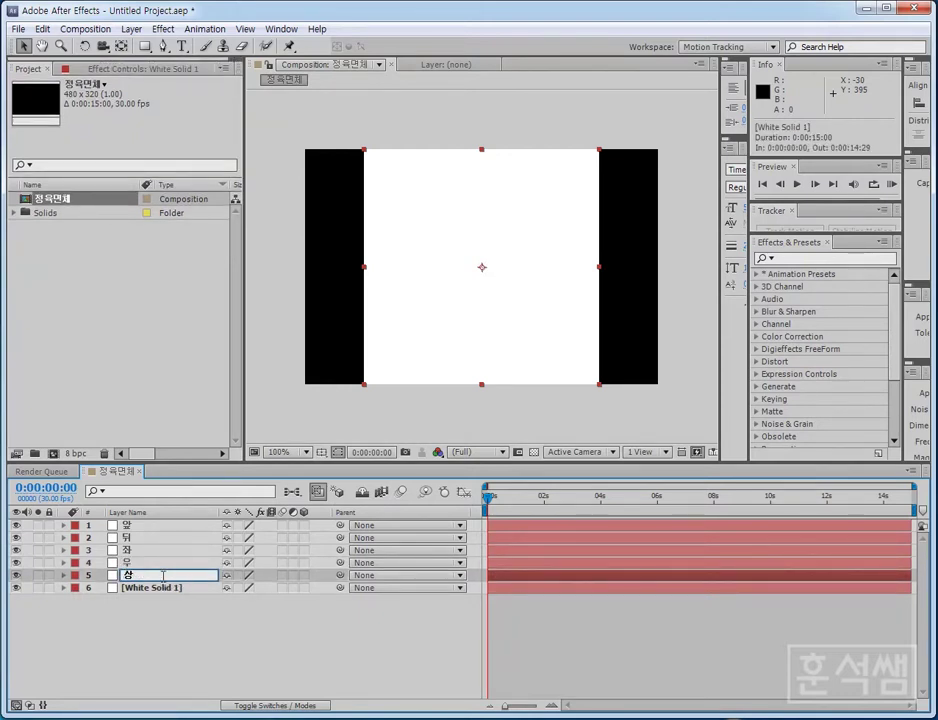
pyautogui.write('상')
pyautogui.press('Return')
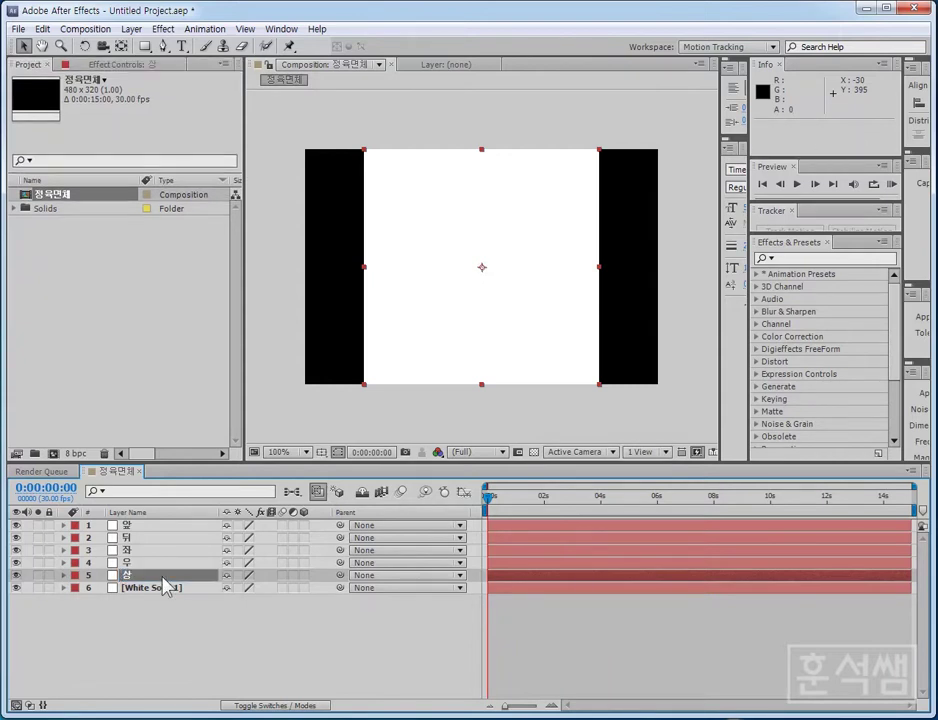
pyautogui.click(162, 588)
pyautogui.press('Return')
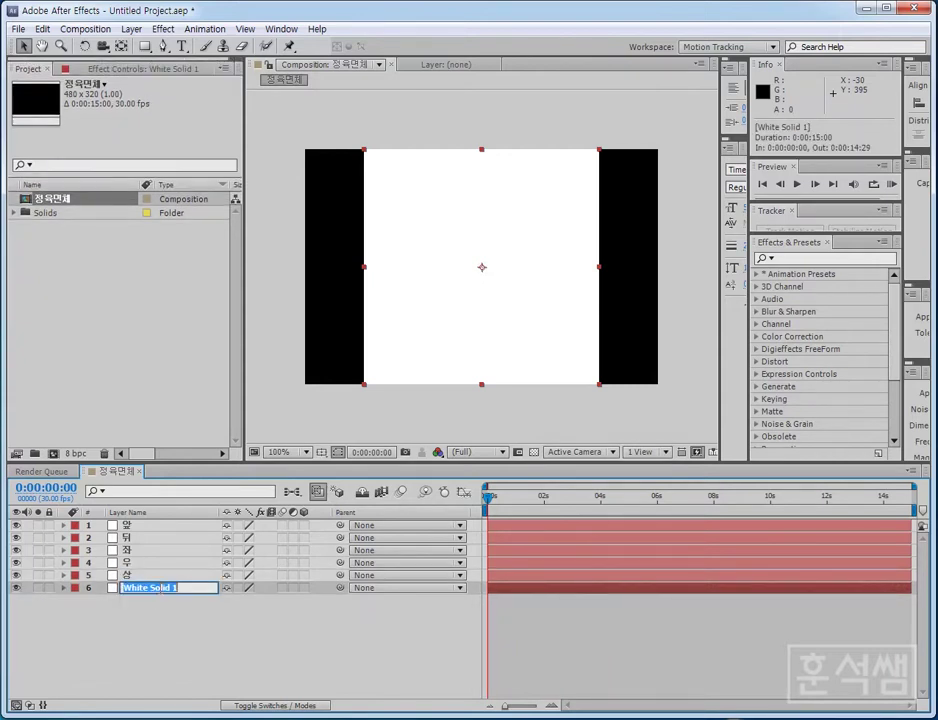
pyautogui.write('하하')
pyautogui.press('Return')
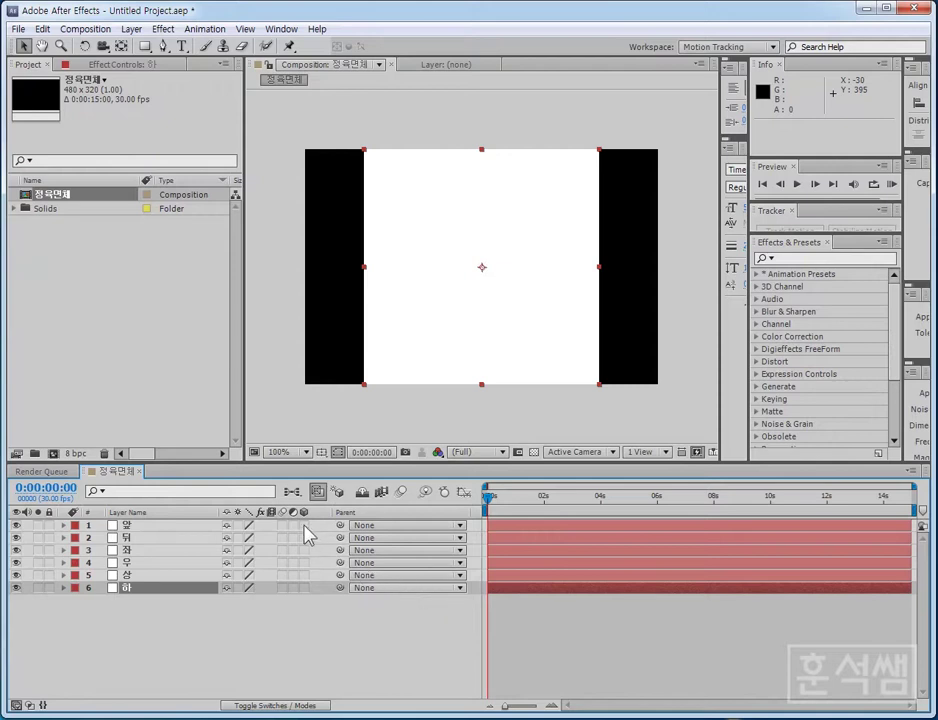
# - Make all six layers 3D and set the viewer to 2 Views - Horizontal (Top and Active Camera)
pyautogui.moveTo(304, 526); pyautogui.dragTo(304, 588)
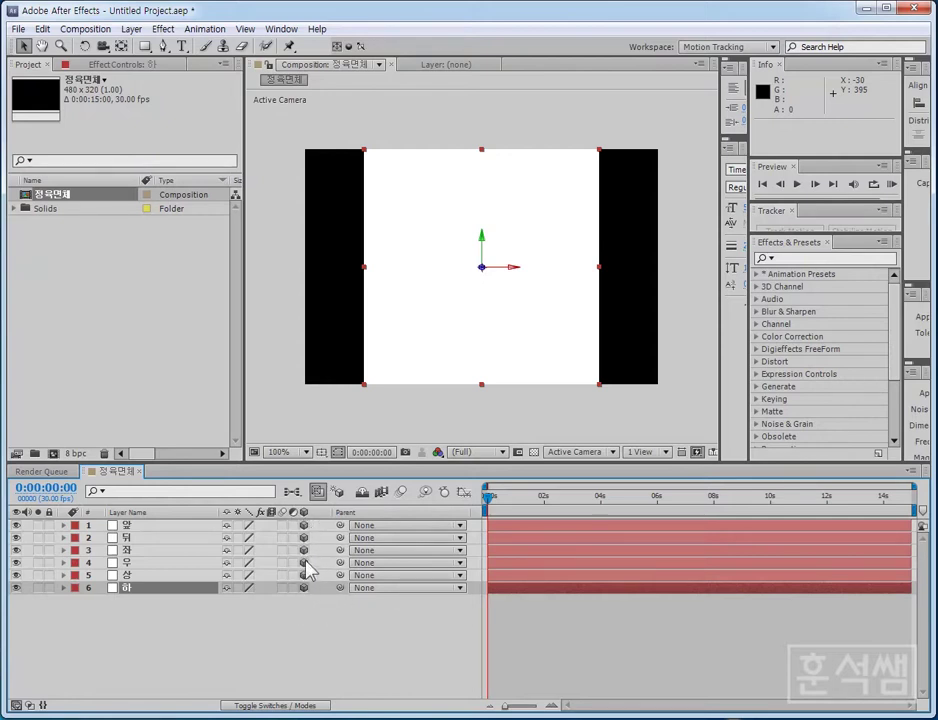
pyautogui.click(663, 453)
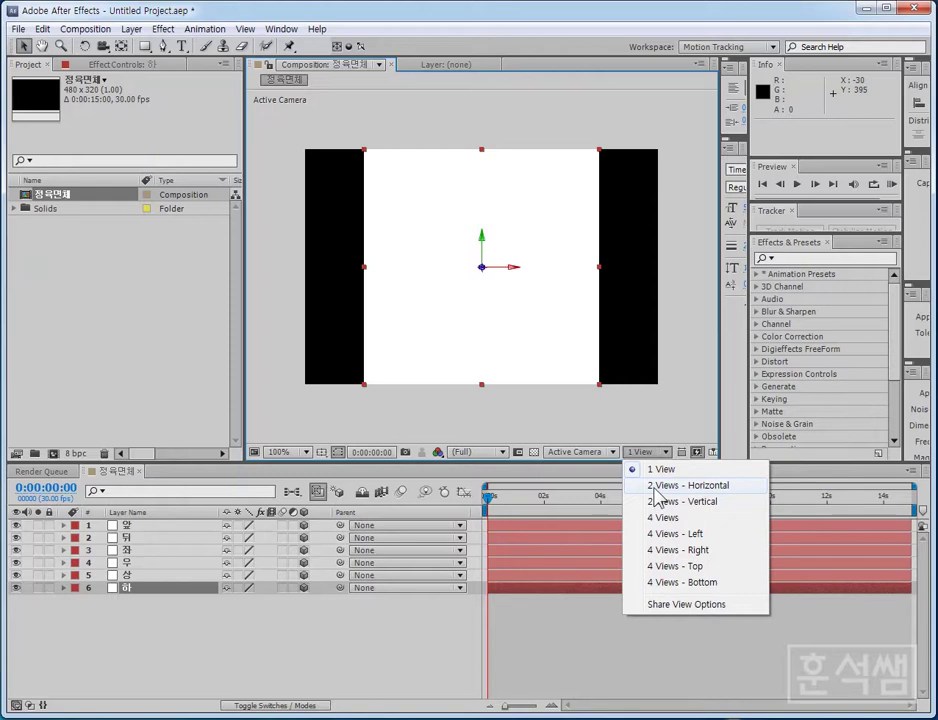
pyautogui.click(657, 496)
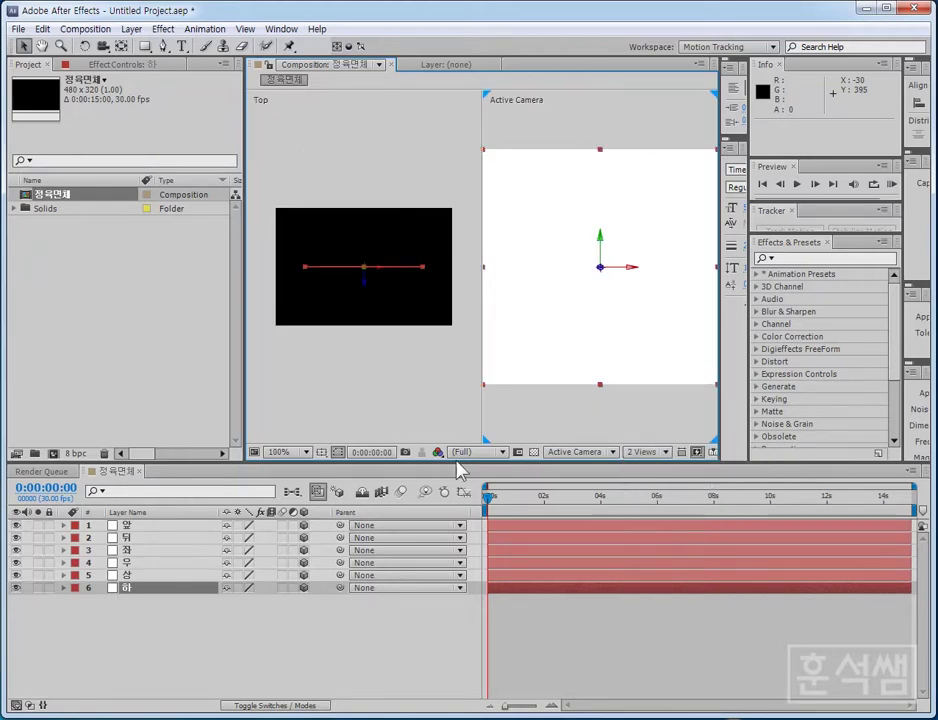
# - Widen the Composition panel on both sides and select the 앞 layer
pyautogui.moveTo(224, 404); pyautogui.dragTo(38, 404)
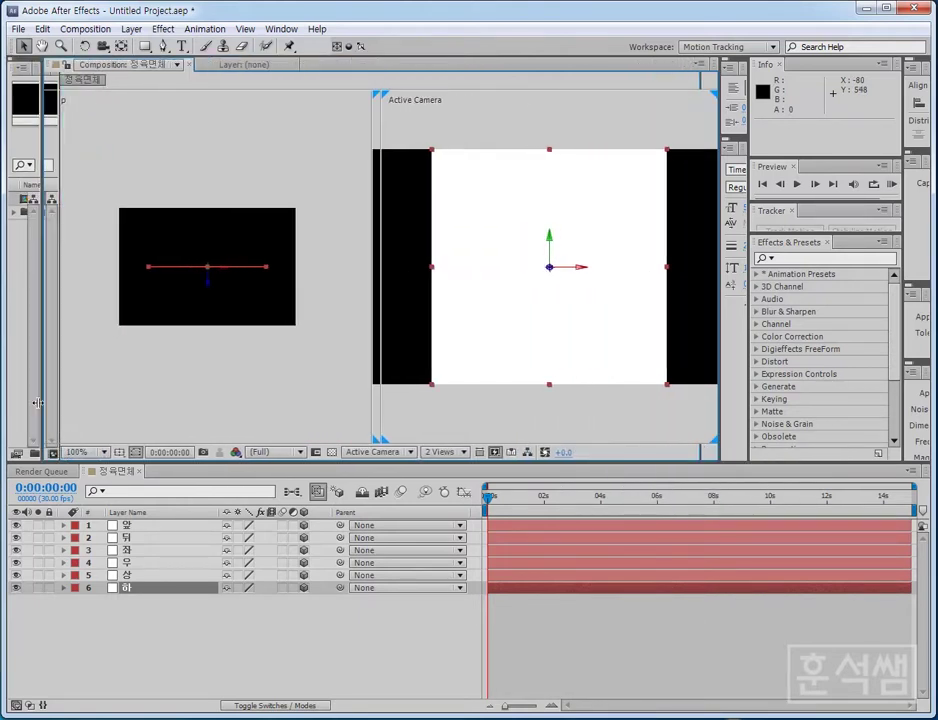
pyautogui.moveTo(728, 444); pyautogui.dragTo(902, 413)
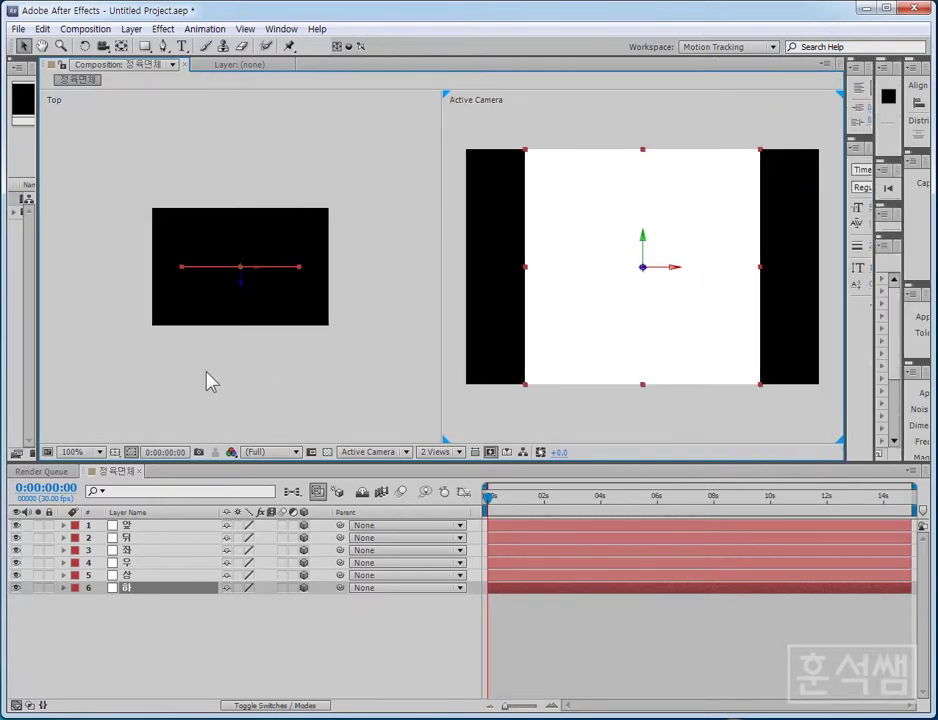
pyautogui.scroll(2, 240, 375)
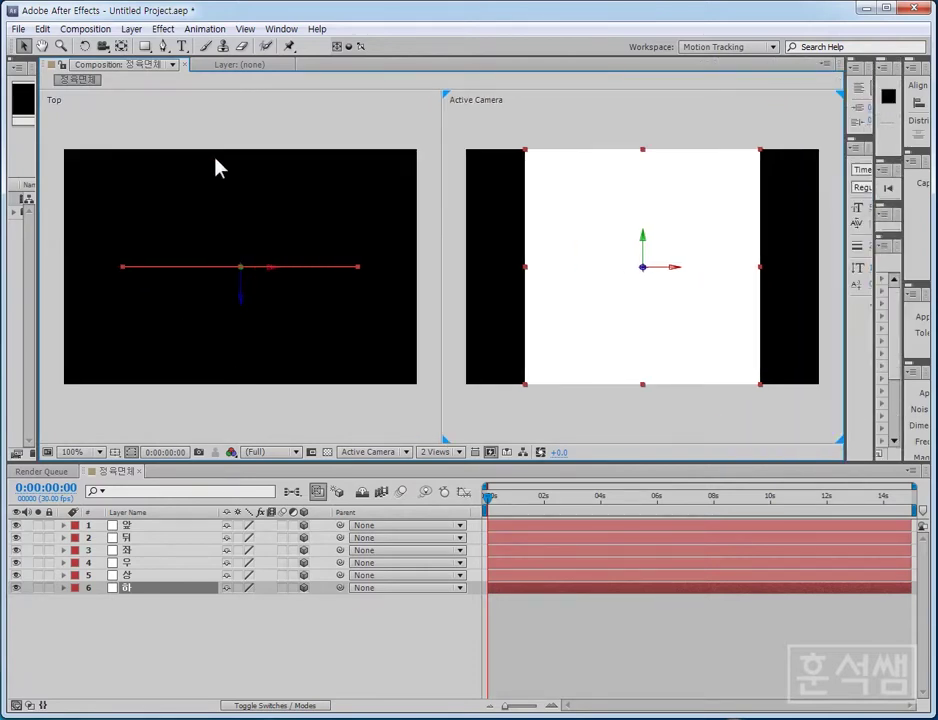
pyautogui.click(141, 527)
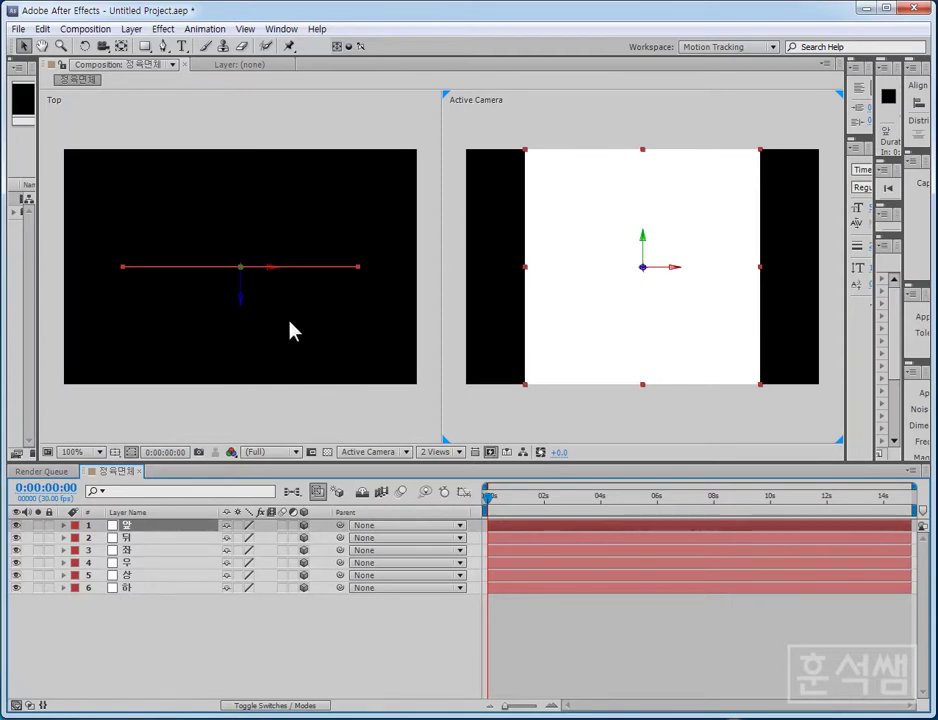
# - Move the 앞 face forward and the 뒤 face backward along Z in the Top view
pyautogui.moveTo(241, 303); pyautogui.dragTo(241, 418)
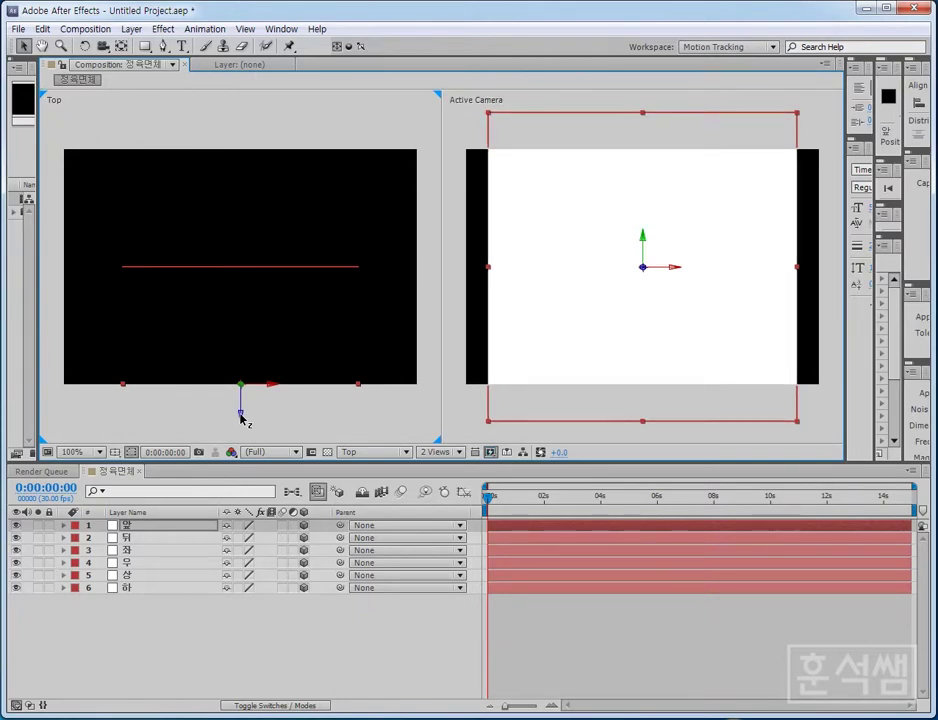
pyautogui.click(138, 540)
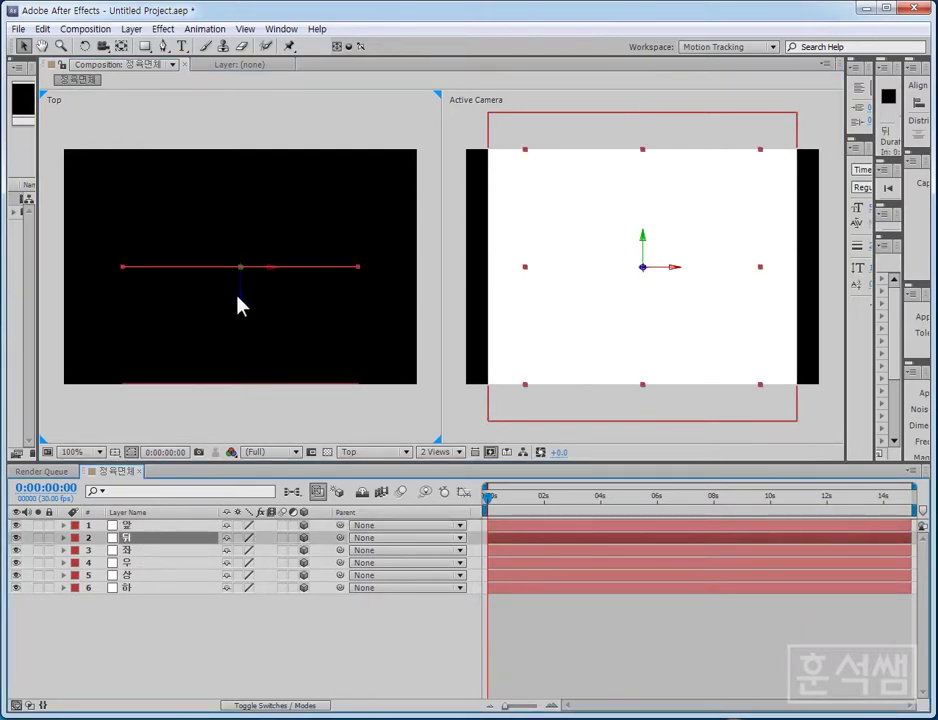
pyautogui.moveTo(243, 285); pyautogui.dragTo(240, 184)
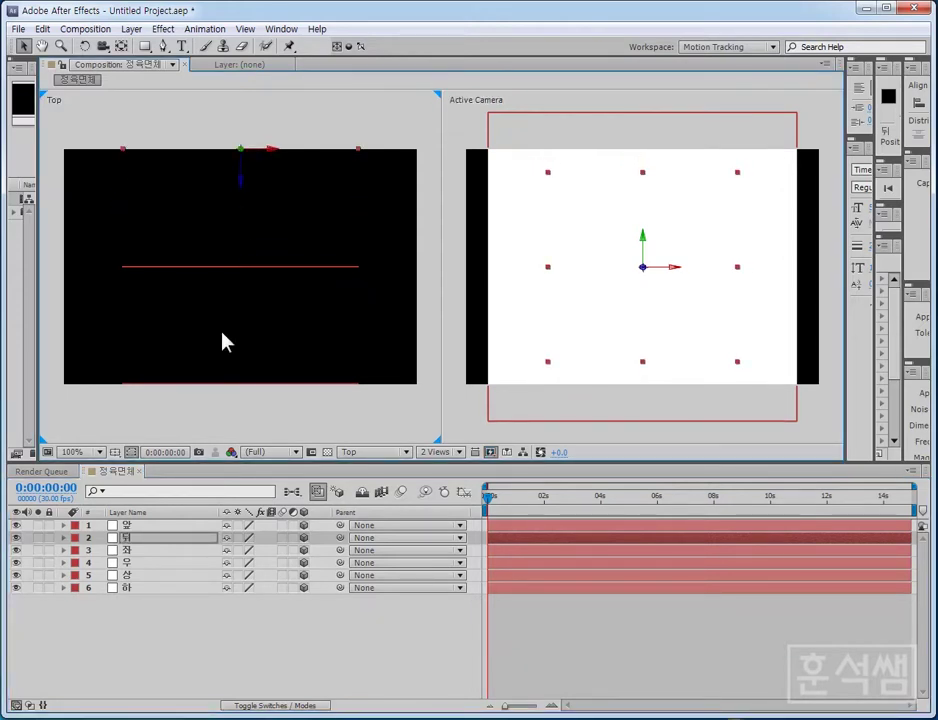
# - Fine-tune the 앞 face's front position, check 뒤, and select the 좌 layer for rotating
pyautogui.click(155, 525)
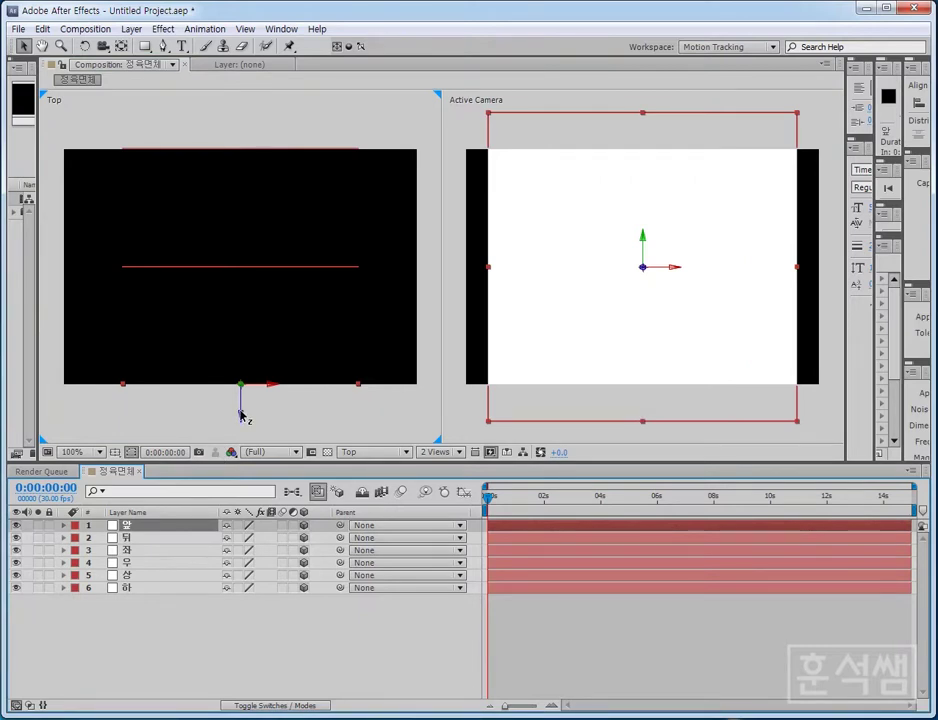
pyautogui.moveTo(240, 415); pyautogui.dragTo(240, 416)
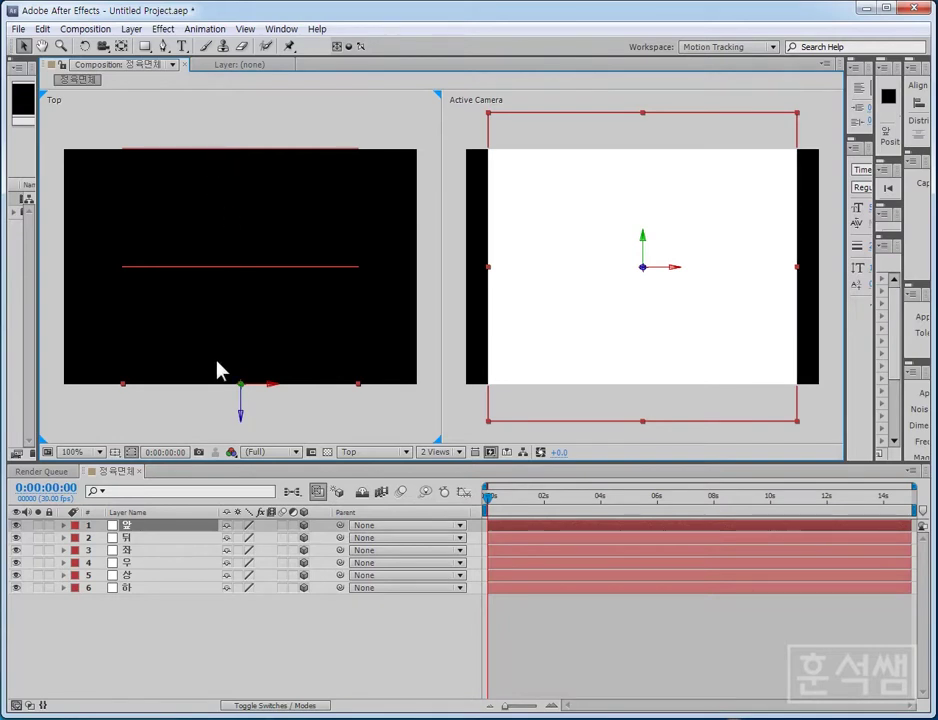
pyautogui.click(154, 540)
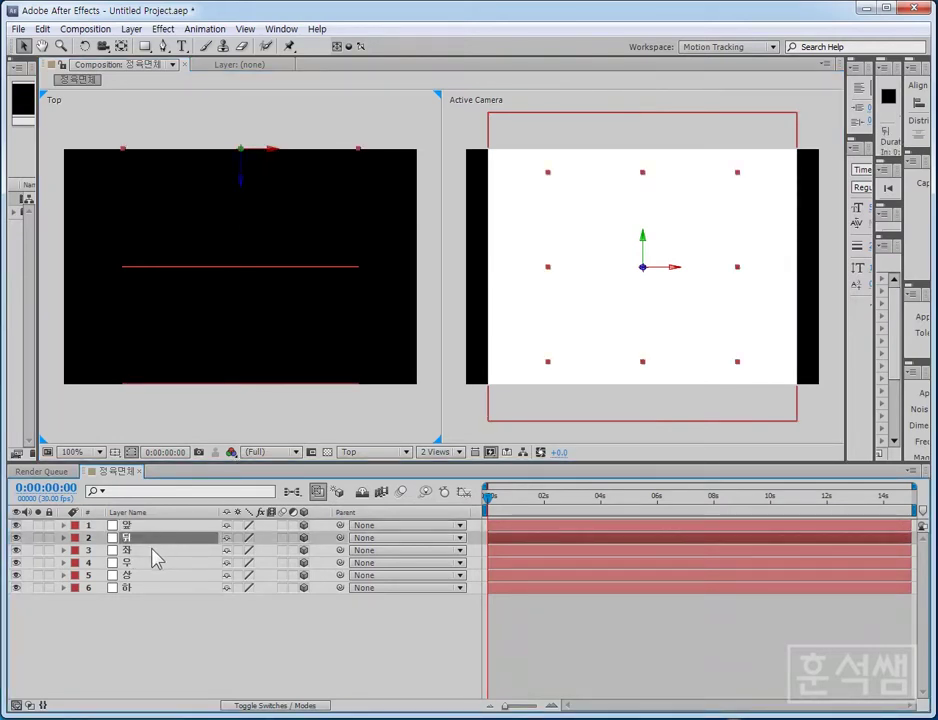
pyautogui.click(155, 556)
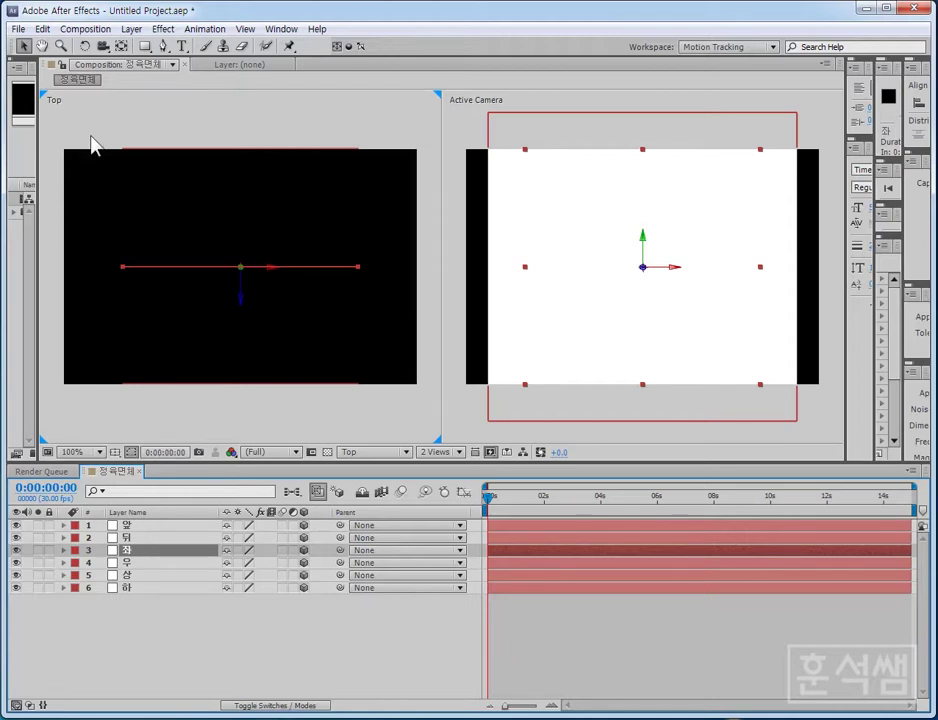
pyautogui.click(84, 47)
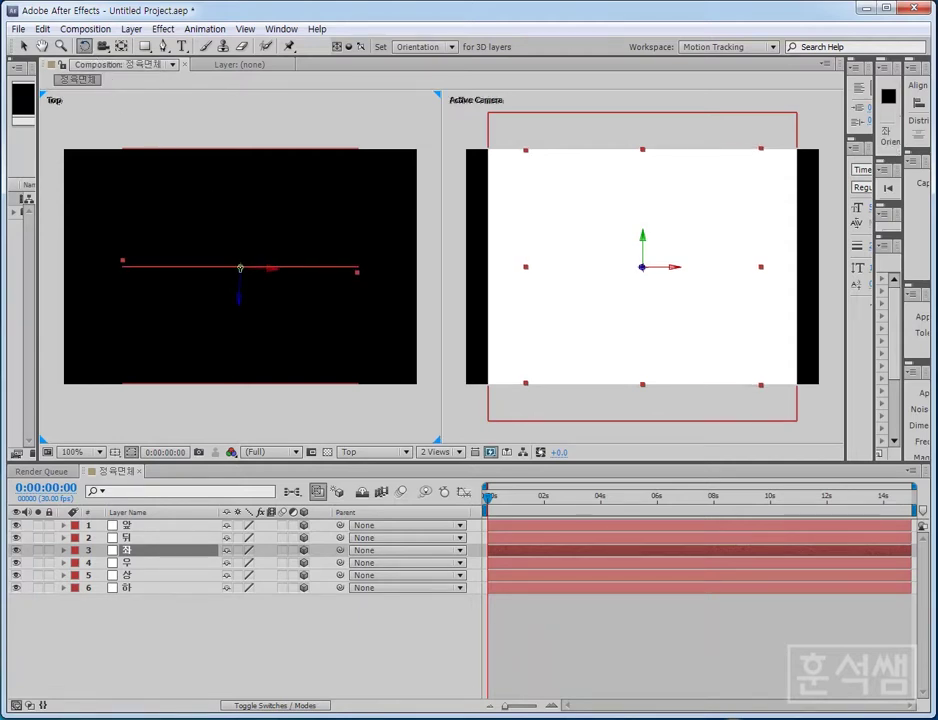
# - Rotate the 좌 face 90° on Y and slide it onto the cube's left edge
pyautogui.moveTo(241, 267)
pyautogui.mouseDown()
pyautogui.moveTo(179, 274)
pyautogui.moveTo(212, 276)
pyautogui.moveTo(187, 276)
pyautogui.mouseUp()
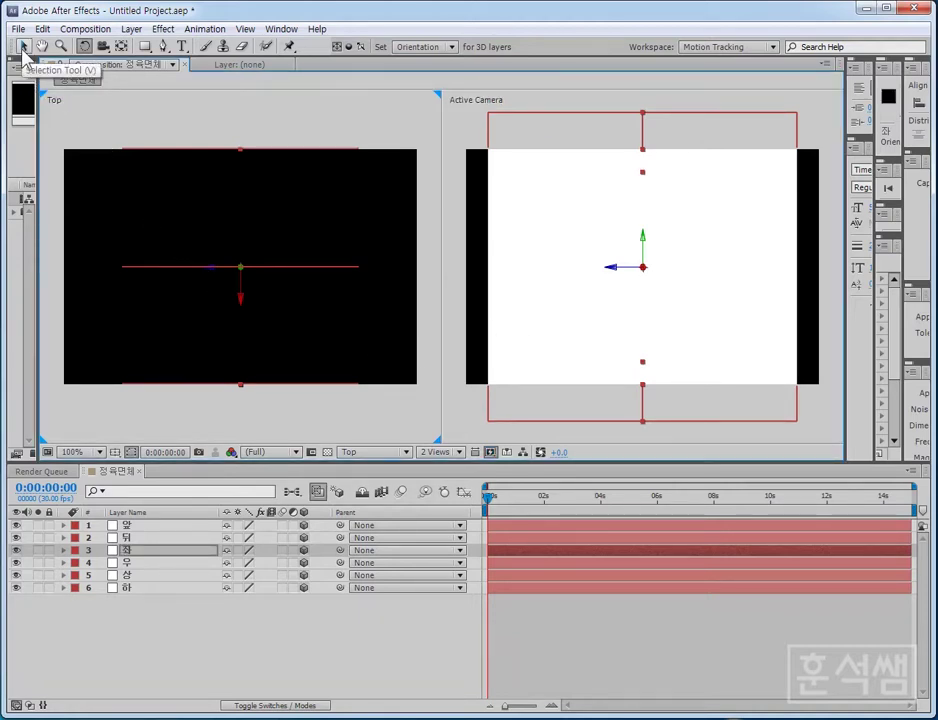
pyautogui.click(24, 47)
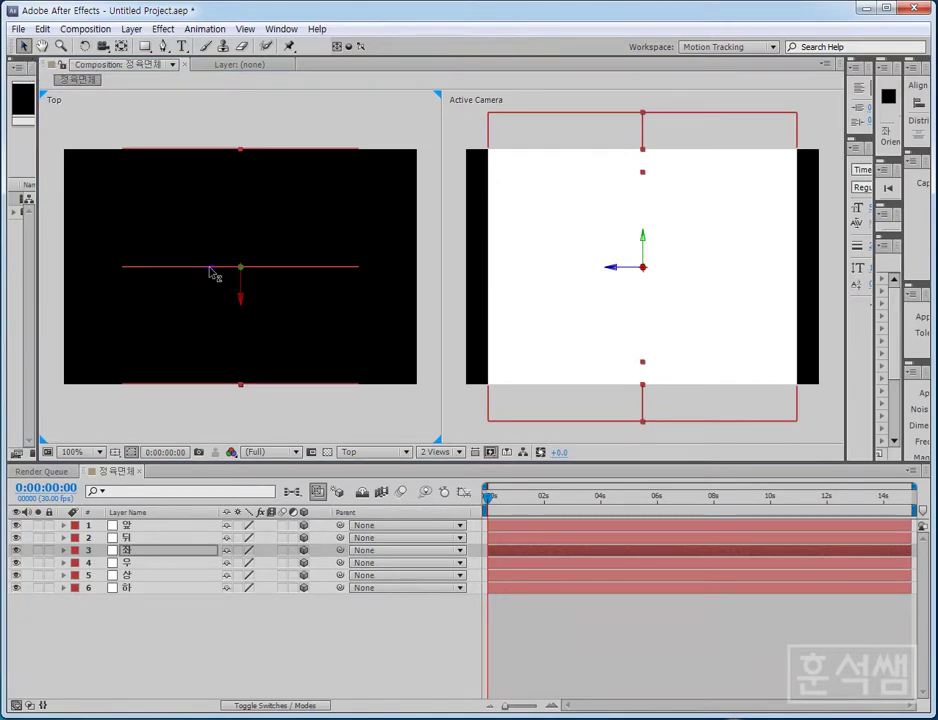
pyautogui.moveTo(210, 270); pyautogui.dragTo(176, 270)
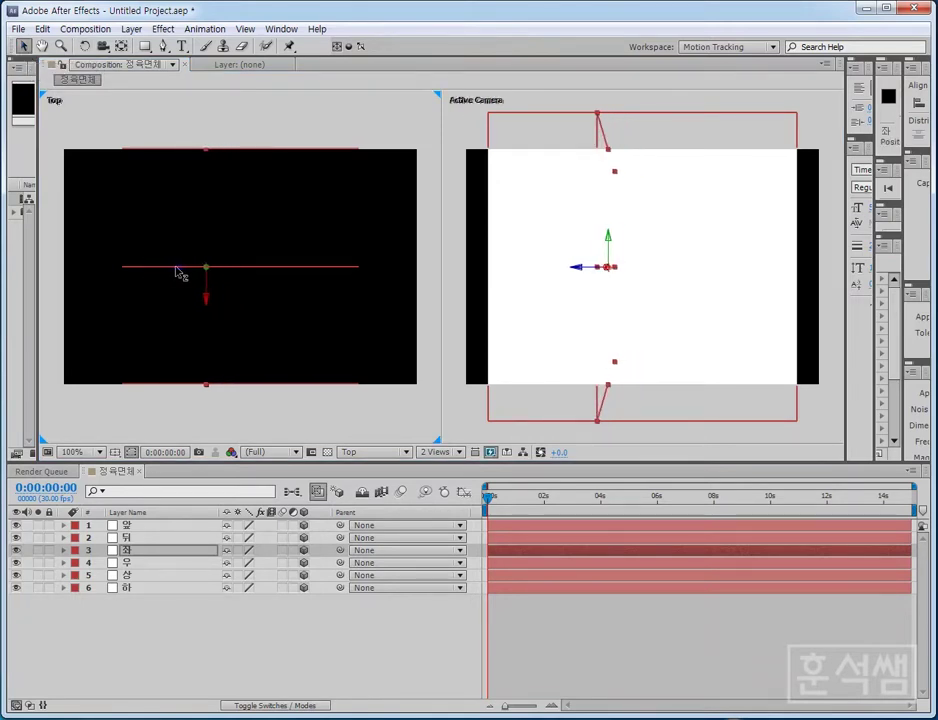
pyautogui.moveTo(179, 272); pyautogui.dragTo(111, 270)
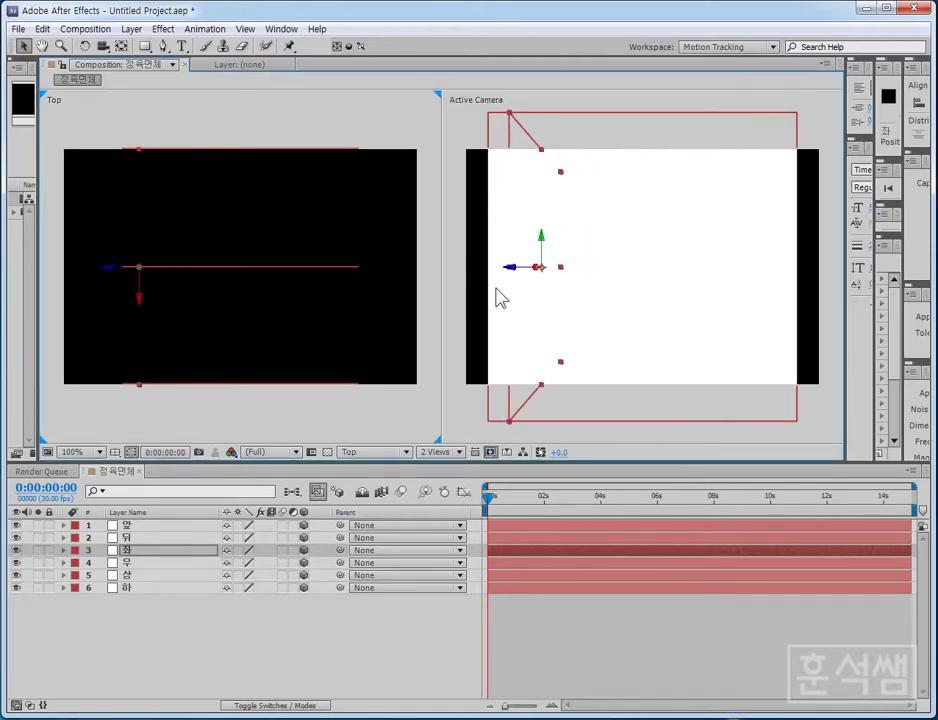
pyautogui.moveTo(511, 266); pyautogui.dragTo(502, 268)
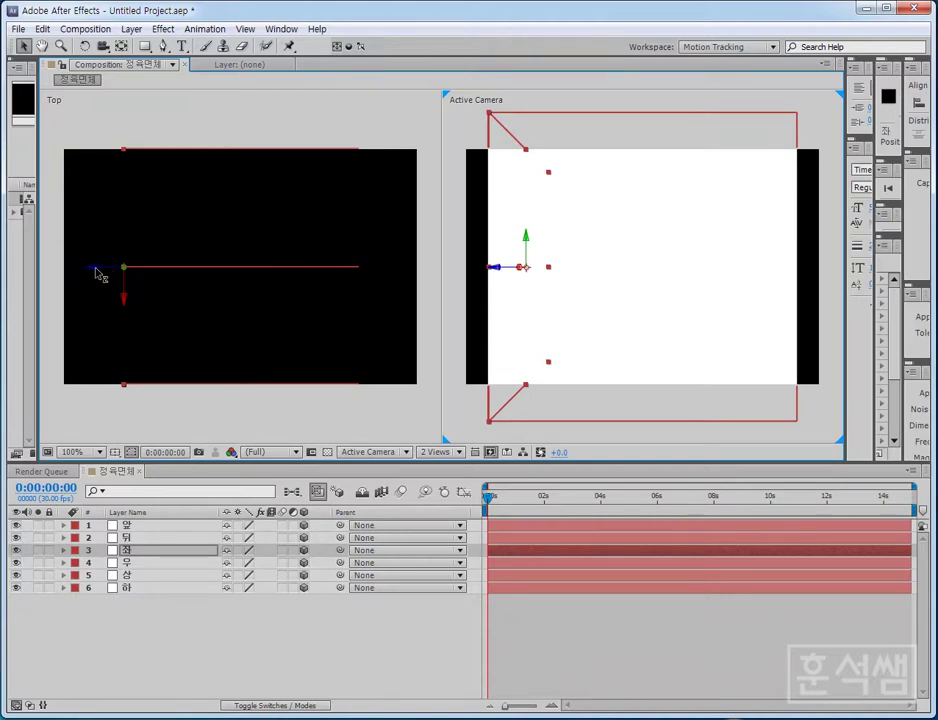
# - Check the placed 앞, 뒤 and 좌 faces in both views, then select the 우 layer
pyautogui.click(98, 274)
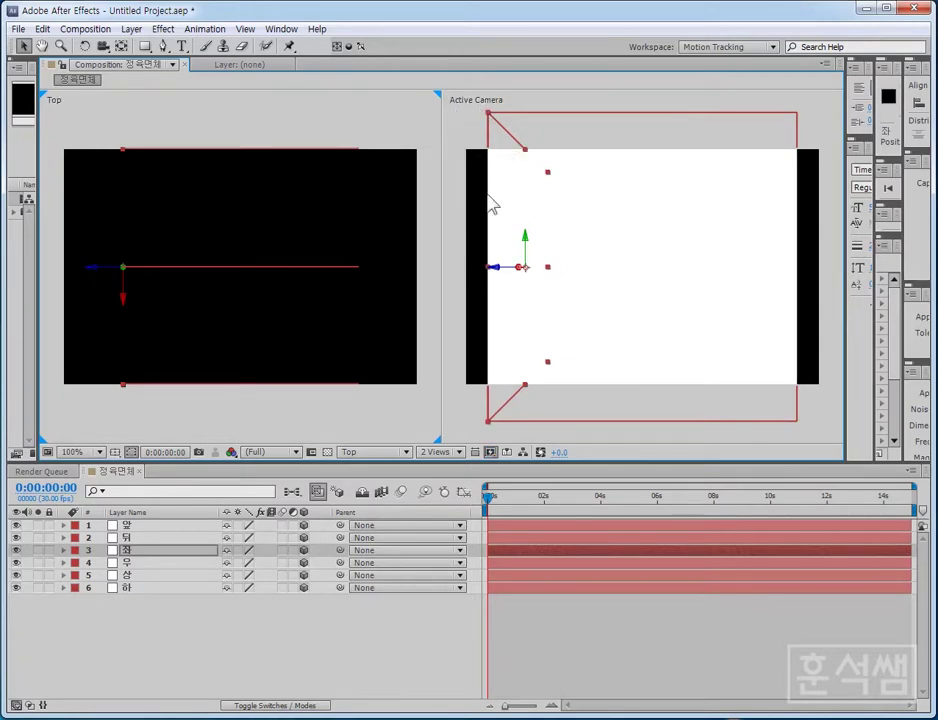
pyautogui.click(465, 137)
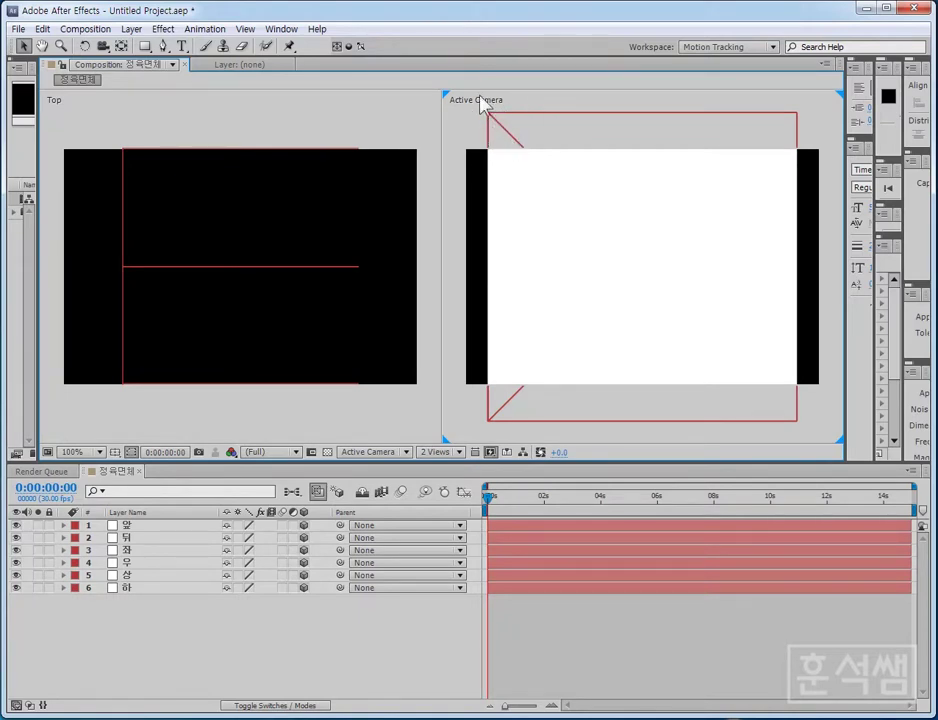
pyautogui.click(134, 527)
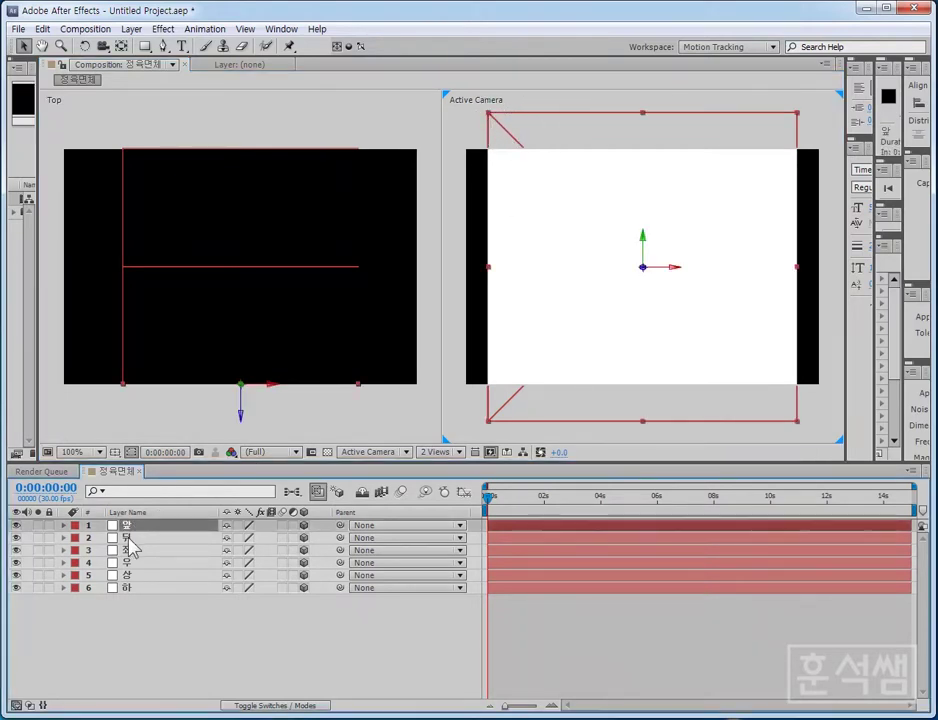
pyautogui.keyDown('shift'); pyautogui.click(139, 551); pyautogui.keyUp('shift')
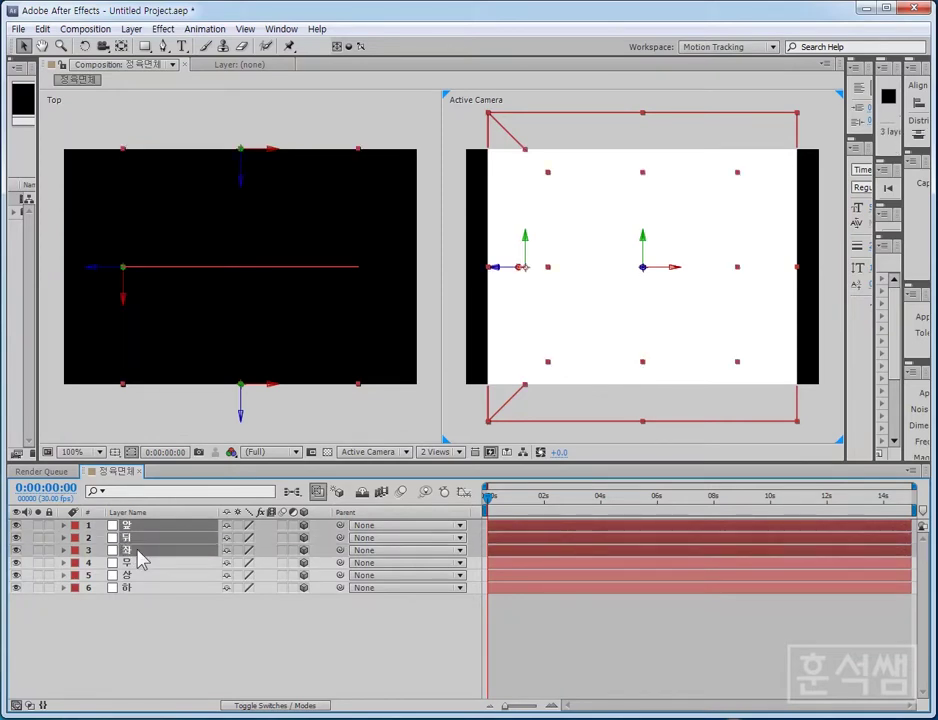
pyautogui.scroll(-2, 618, 345)
pyautogui.scroll(2, 565, 342)
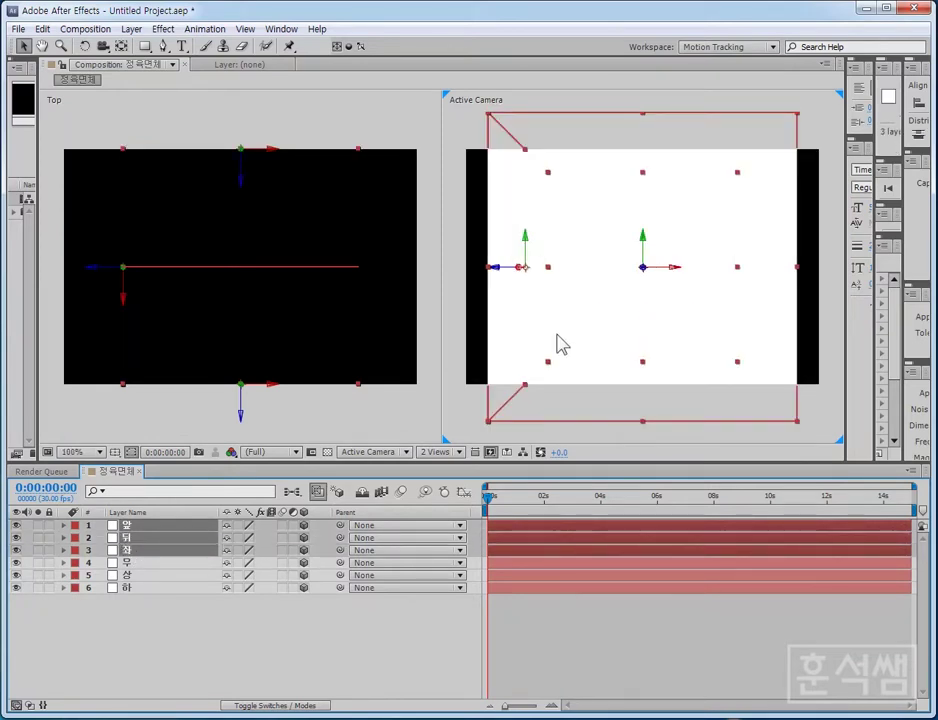
pyautogui.scroll(-2, 561, 344)
pyautogui.scroll(2, 530, 203)
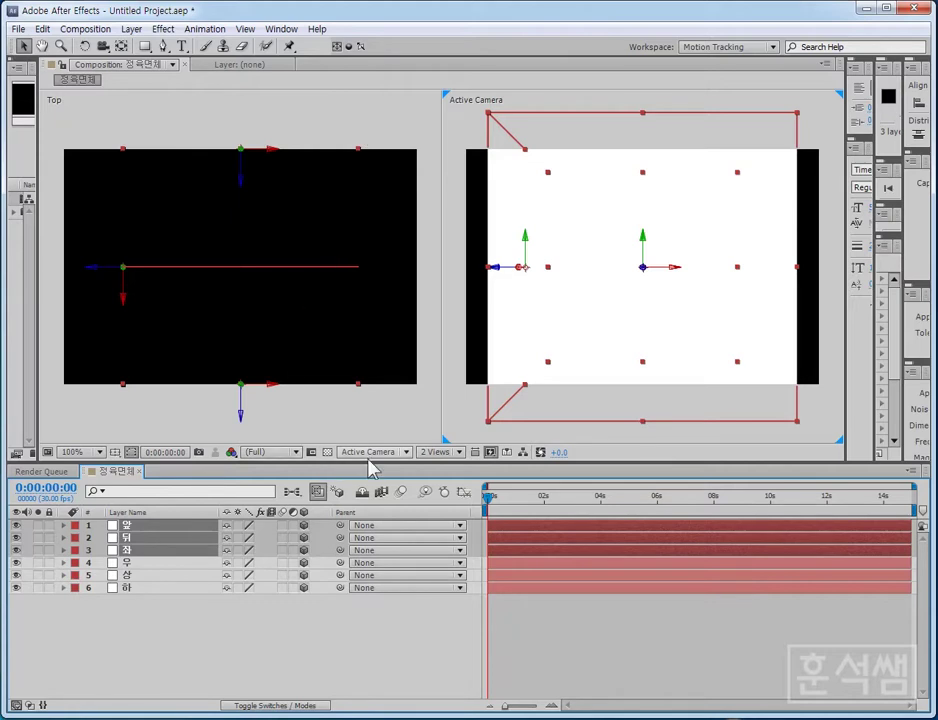
pyautogui.click(142, 289)
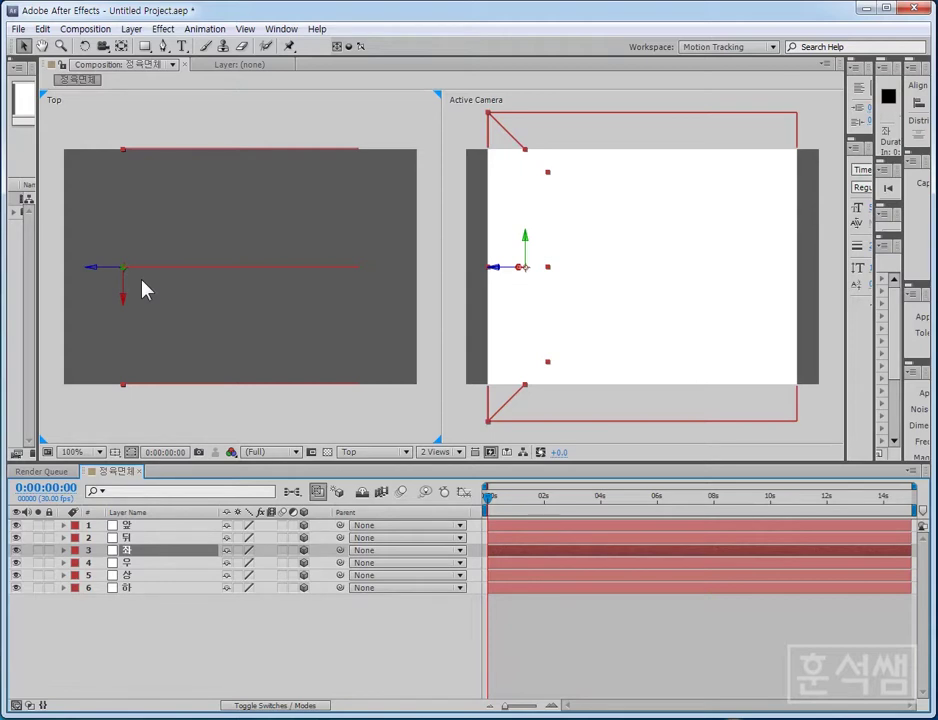
pyautogui.hotkey('ctrl', 'Down')
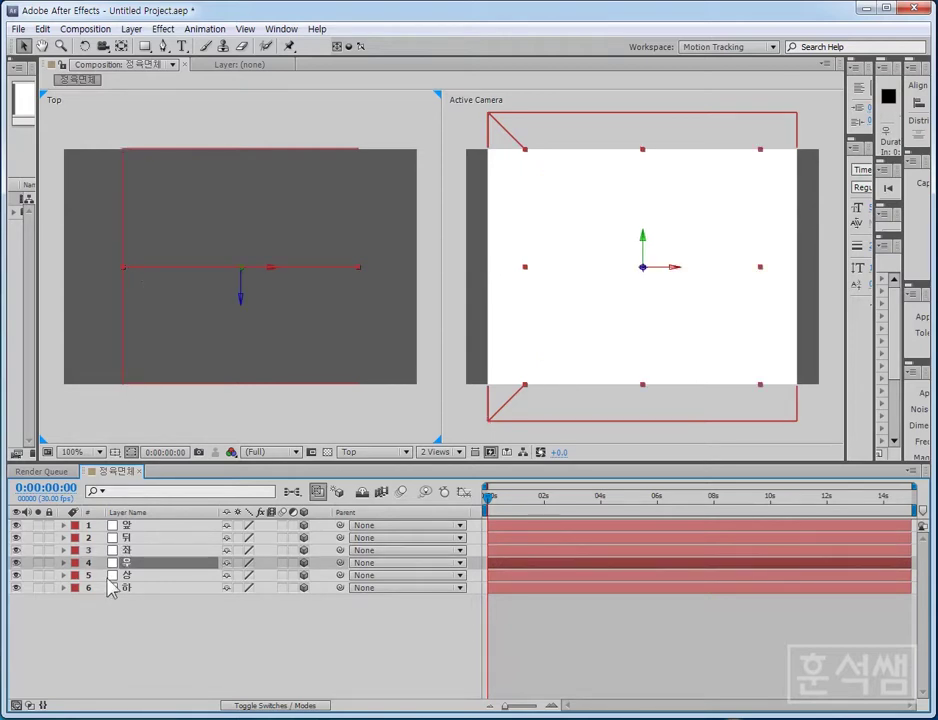
# - Rotate the 우 face 90° on Y and move it right onto the cube's right edge
pyautogui.click(84, 46)
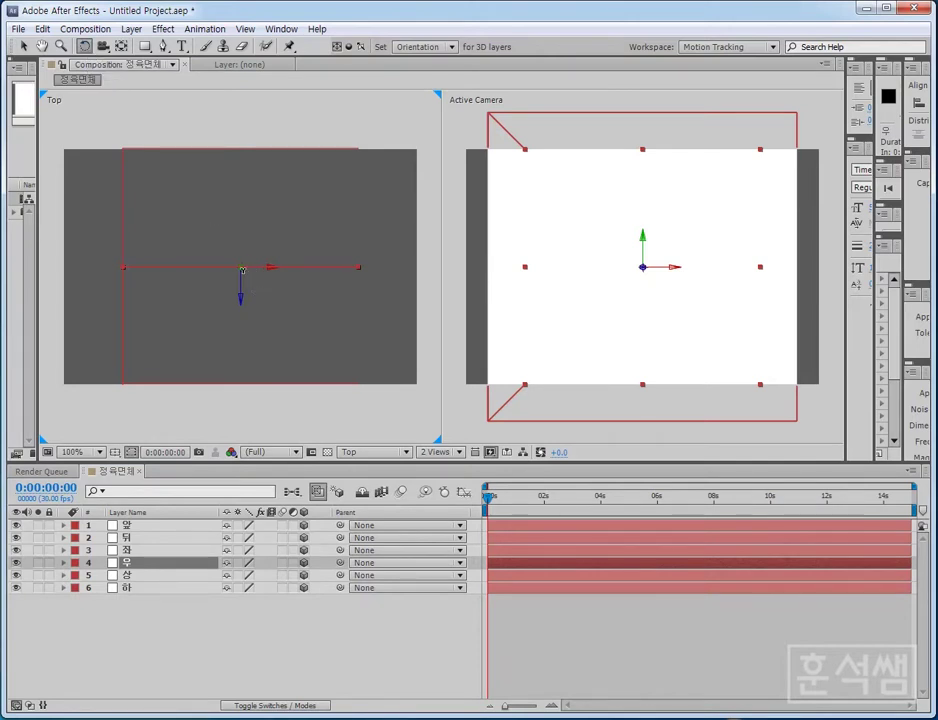
pyautogui.moveTo(242, 270); pyautogui.dragTo(273, 277)
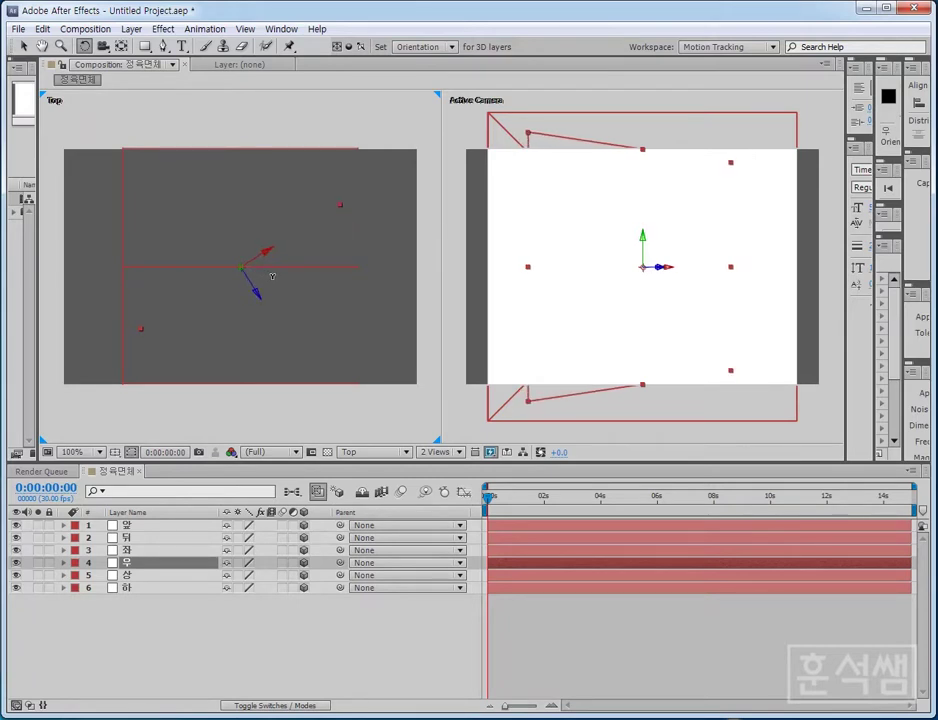
pyautogui.moveTo(280, 277); pyautogui.dragTo(307, 279)
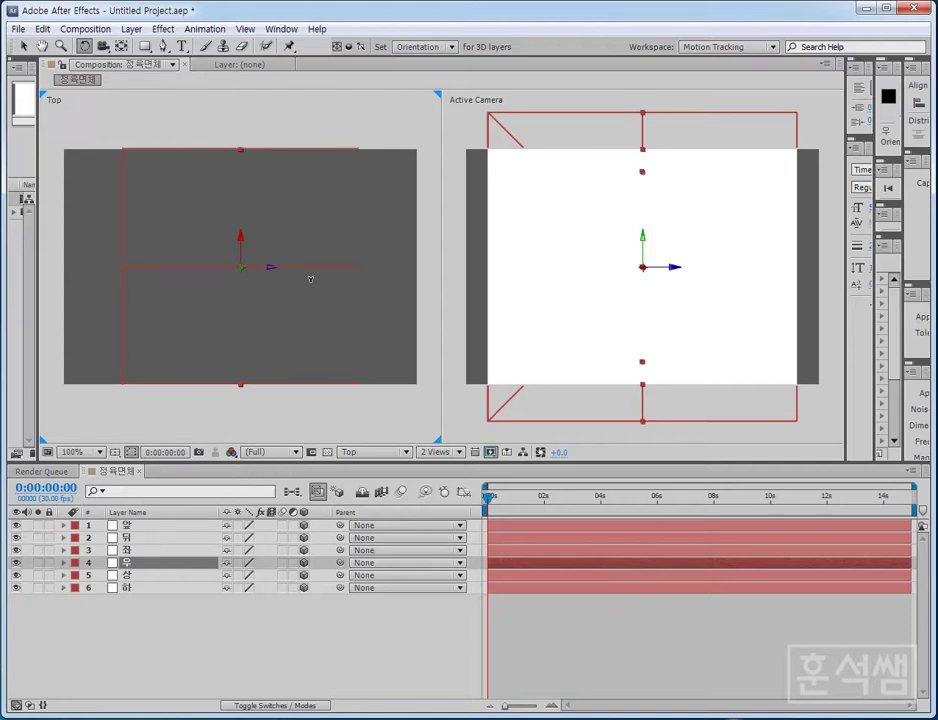
pyautogui.moveTo(310, 279); pyautogui.dragTo(313, 290)
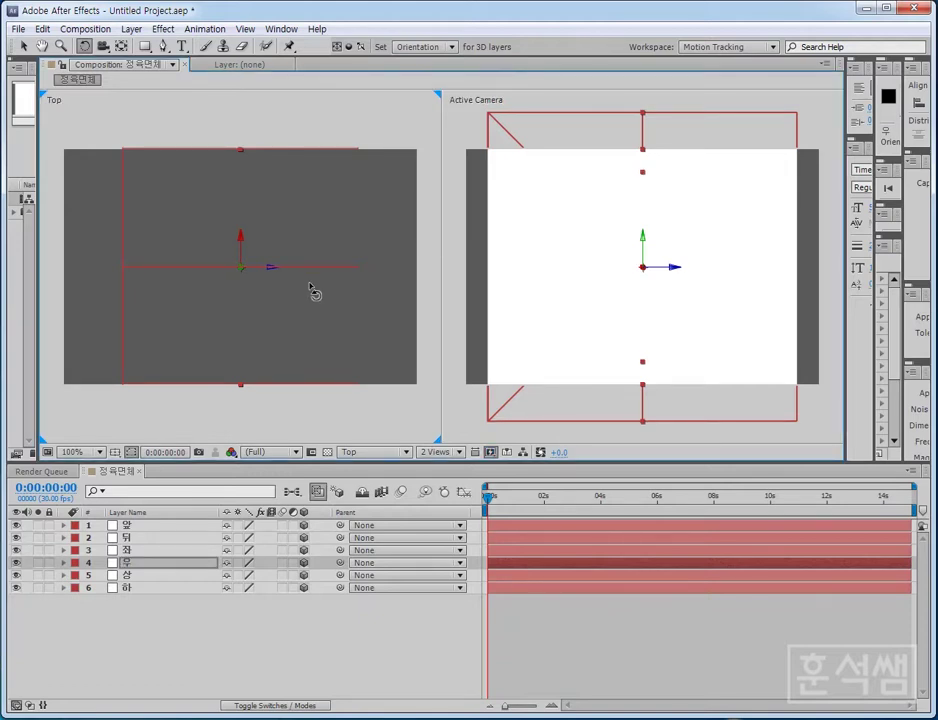
pyautogui.click(22, 50)
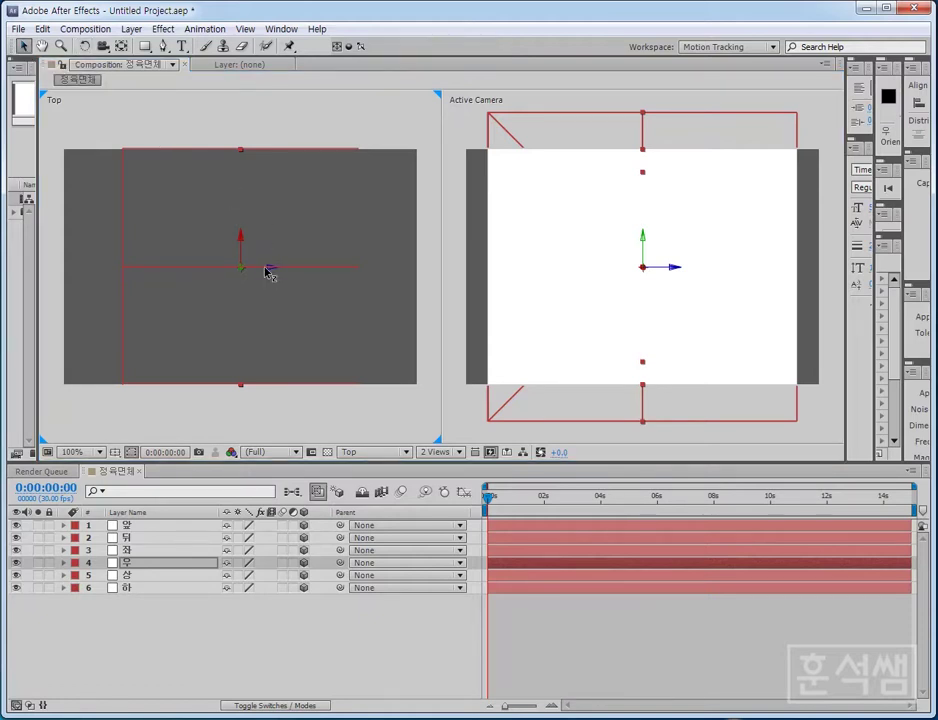
pyautogui.moveTo(275, 268); pyautogui.dragTo(388, 279)
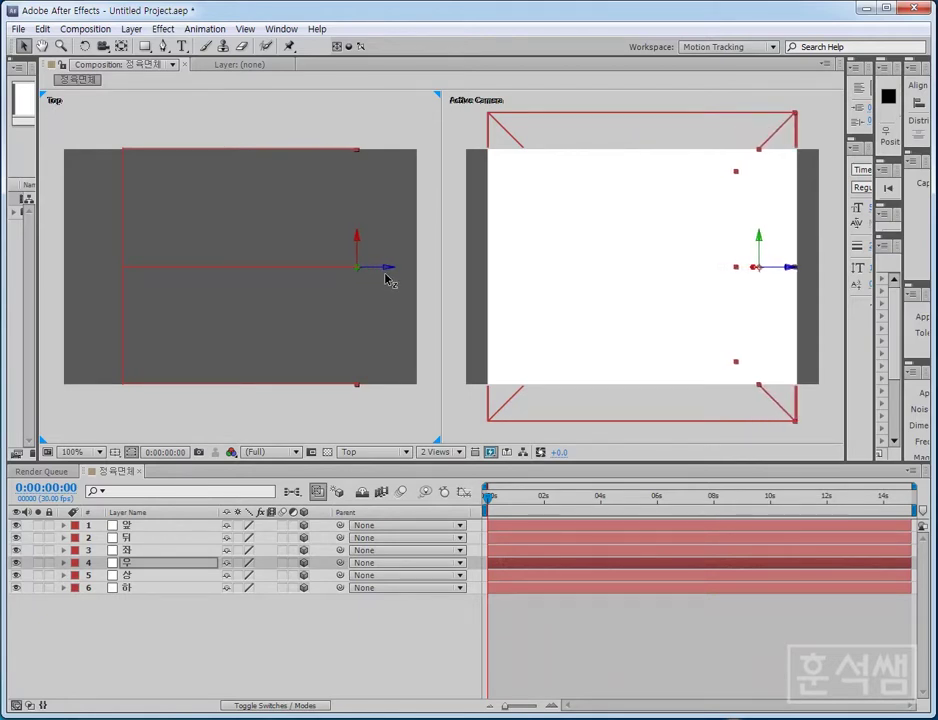
pyautogui.moveTo(388, 279); pyautogui.dragTo(390, 282)
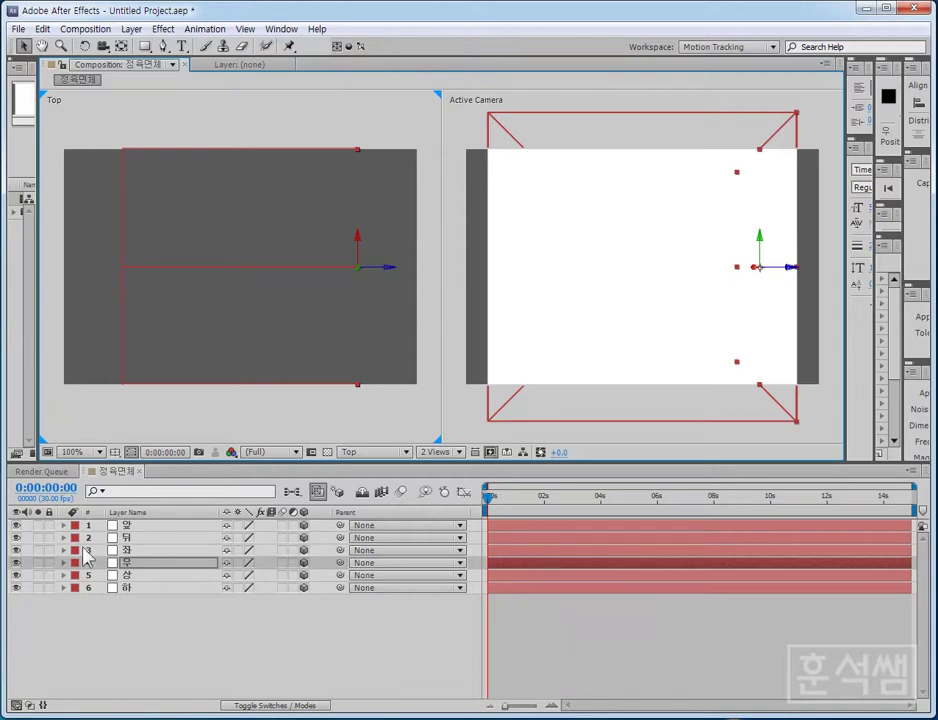
pyautogui.click(135, 526)
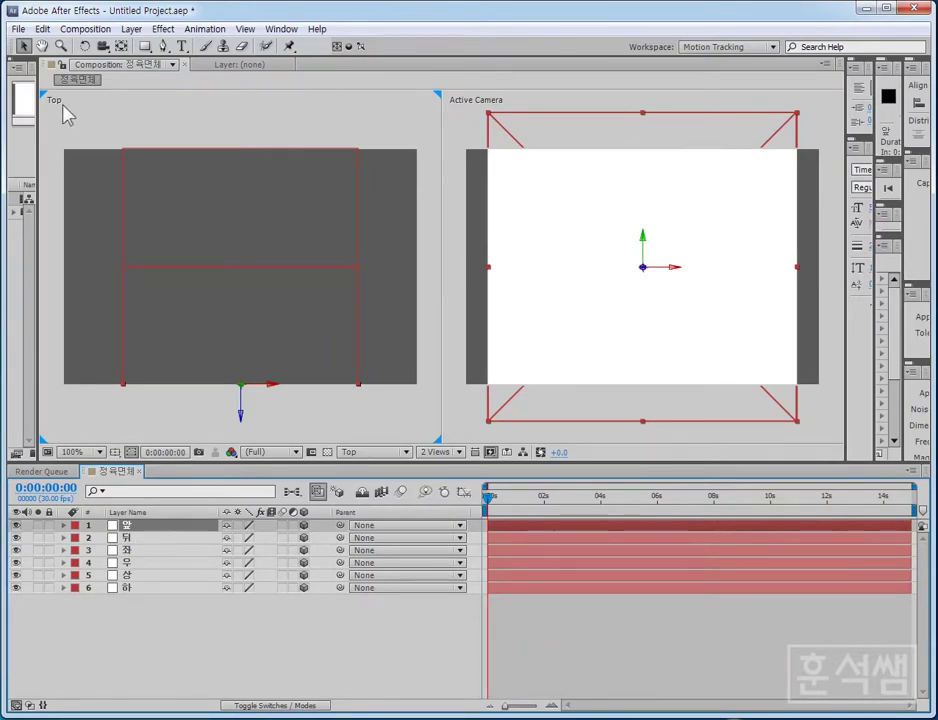
pyautogui.click(138, 539)
pyautogui.click(130, 551)
pyautogui.click(130, 563)
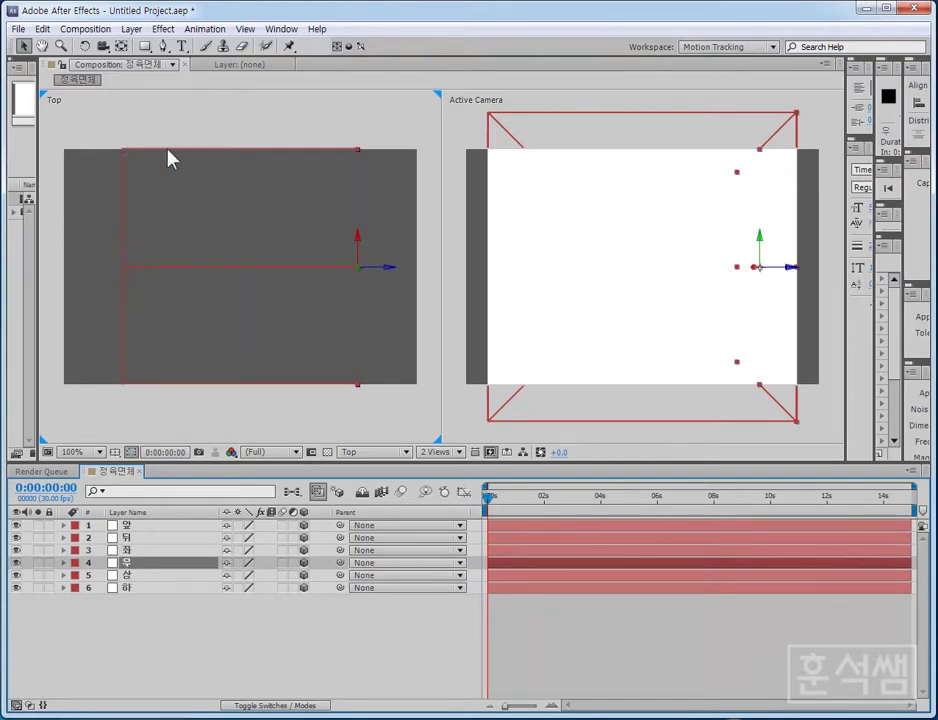
pyautogui.click(157, 614)
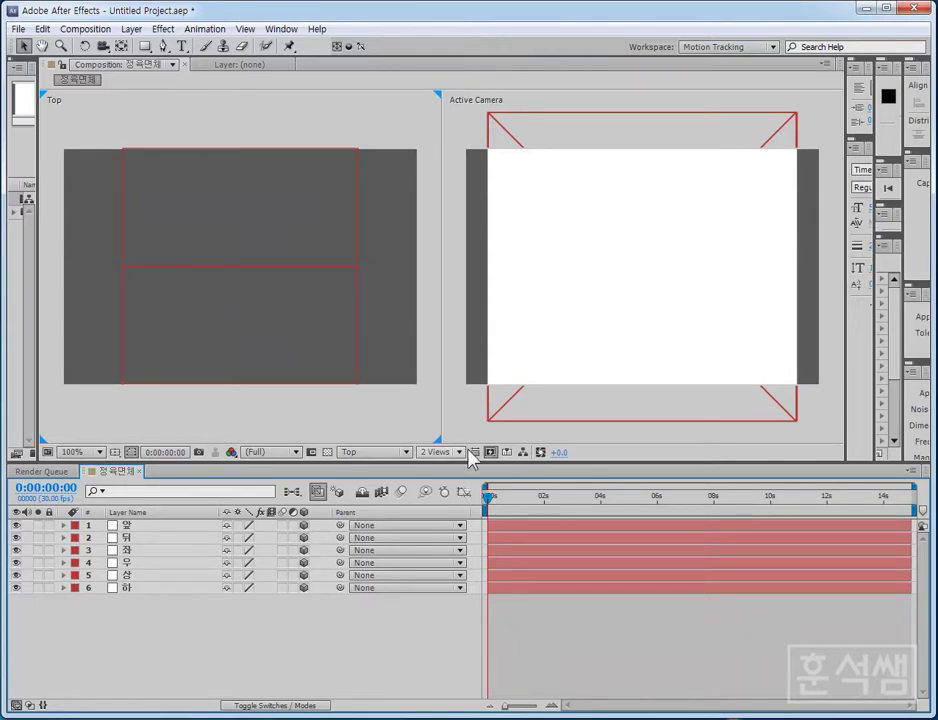
pyautogui.click(402, 453)
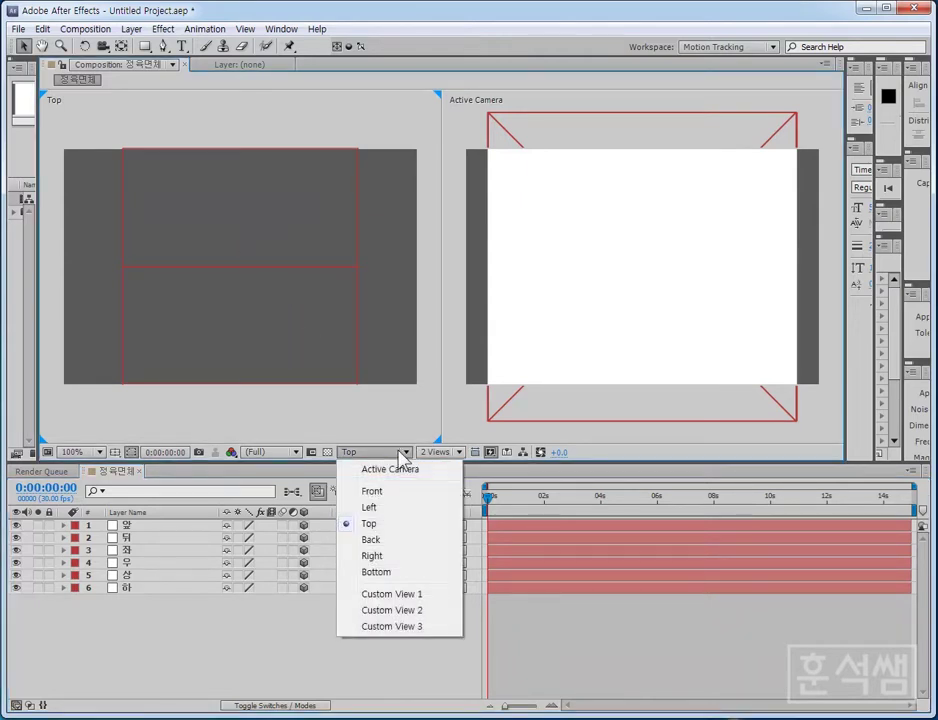
pyautogui.click(412, 596)
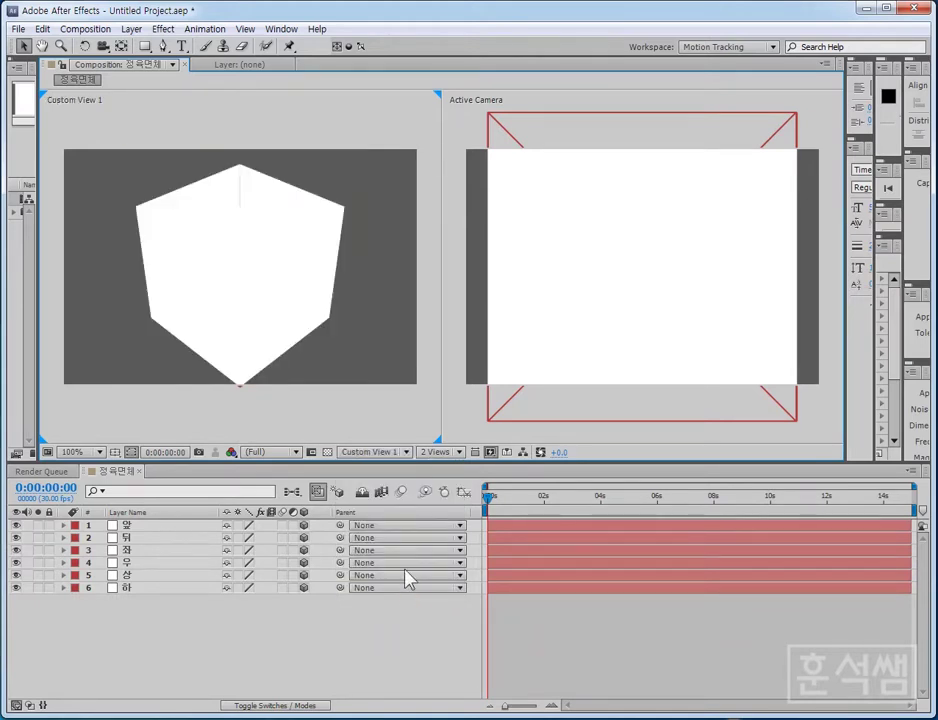
pyautogui.click(402, 453)
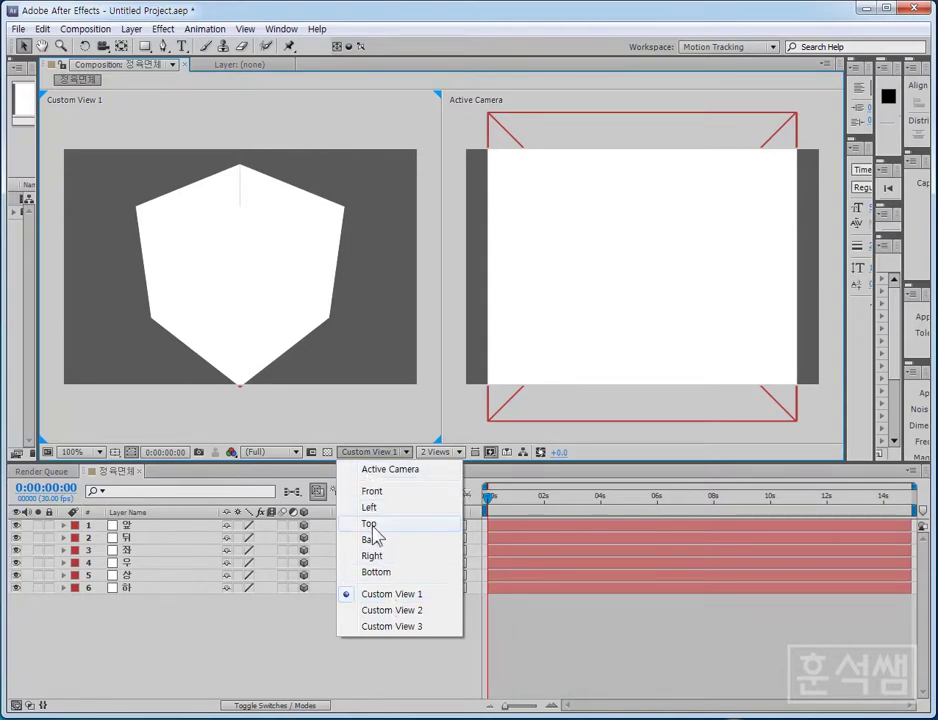
pyautogui.click(382, 527)
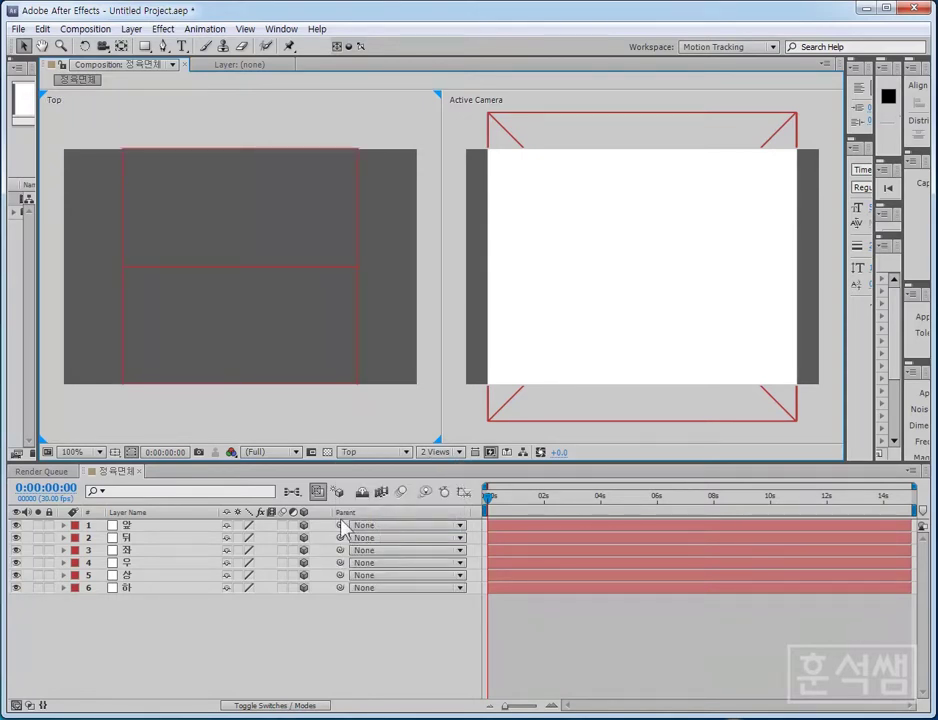
# - Select the 상 layer and switch the 3D view to Right
pyautogui.click(149, 577)
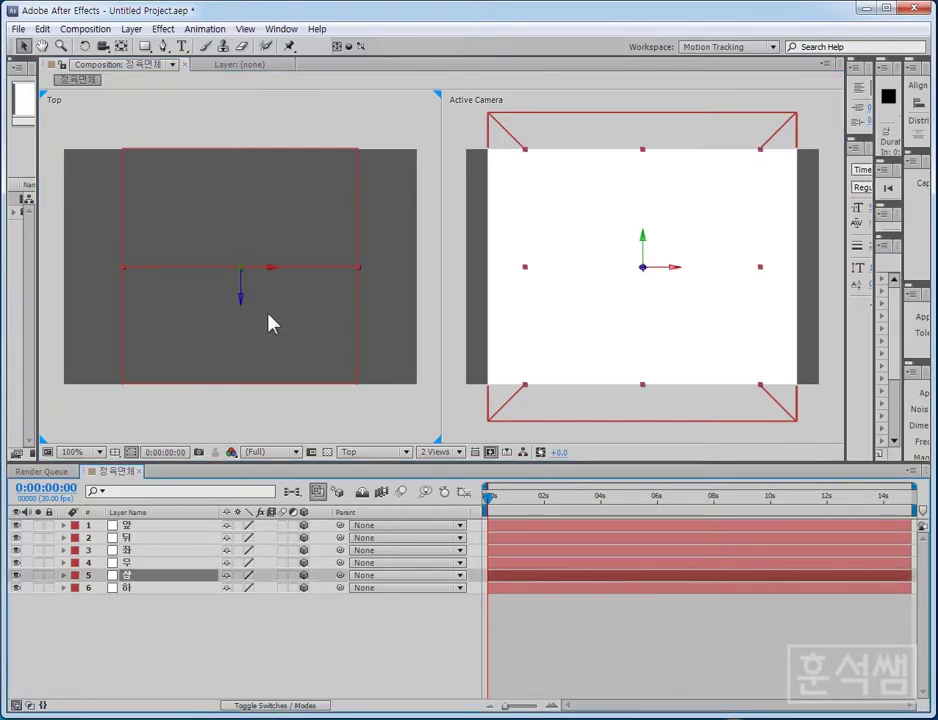
pyautogui.click(400, 453)
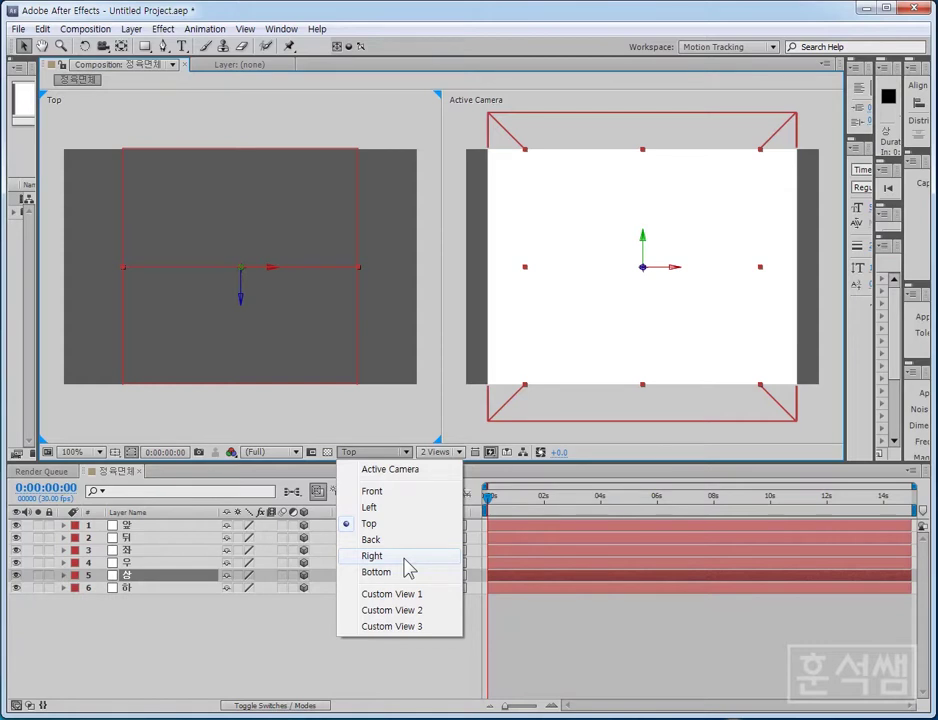
pyautogui.click(406, 557)
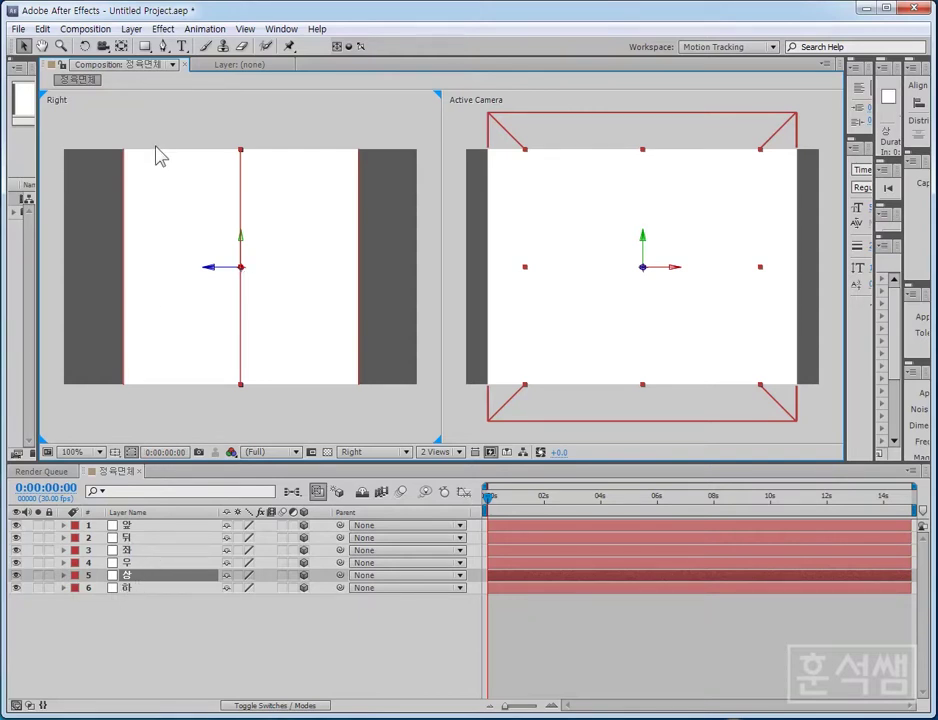
# - Rotate 상 90° to lie flat, raise it to the cube's top edge, then select 하
pyautogui.click(86, 47)
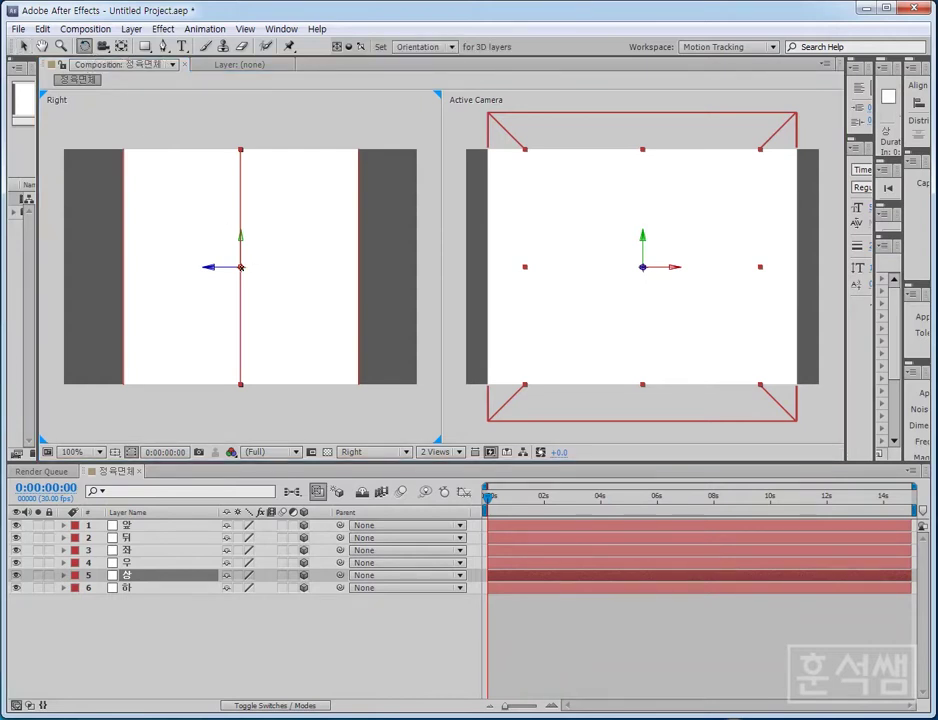
pyautogui.moveTo(240, 267); pyautogui.dragTo(244, 214)
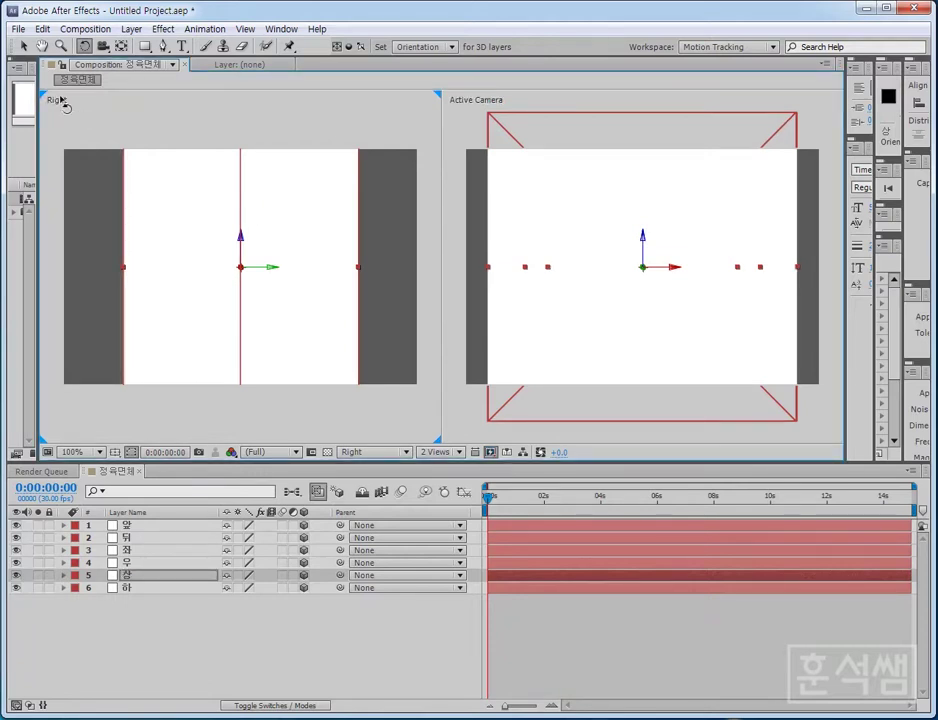
pyautogui.click(24, 47)
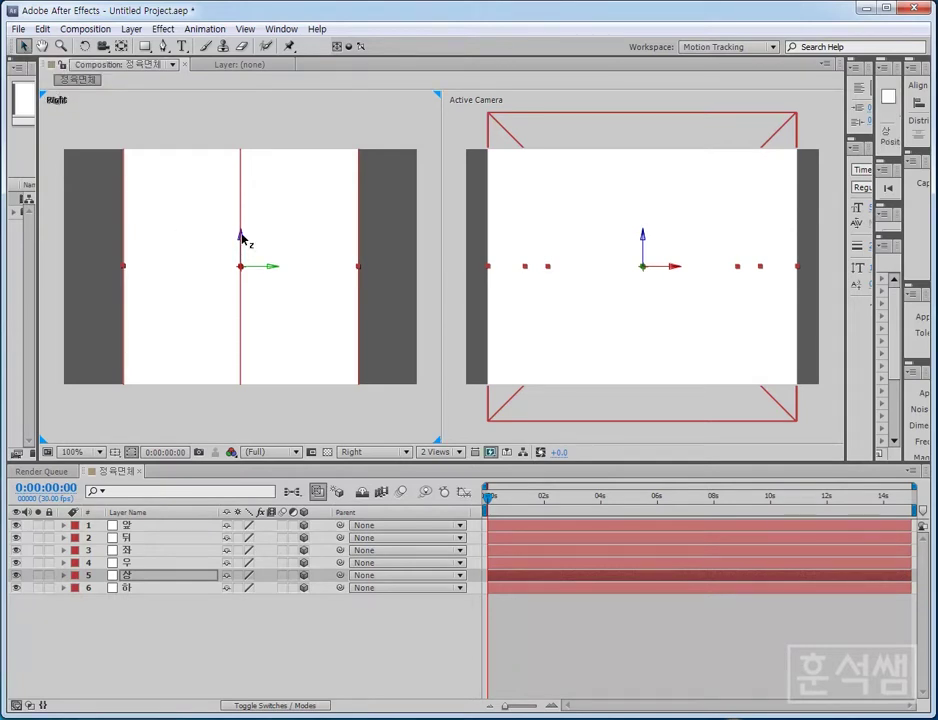
pyautogui.moveTo(242, 238); pyautogui.dragTo(248, 130)
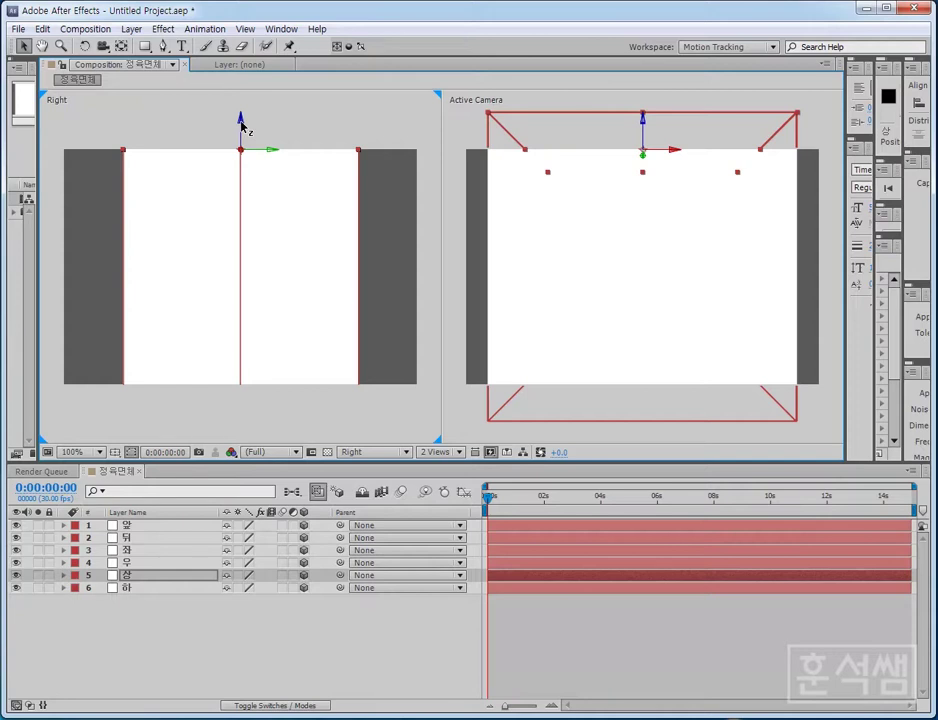
pyautogui.click(250, 420)
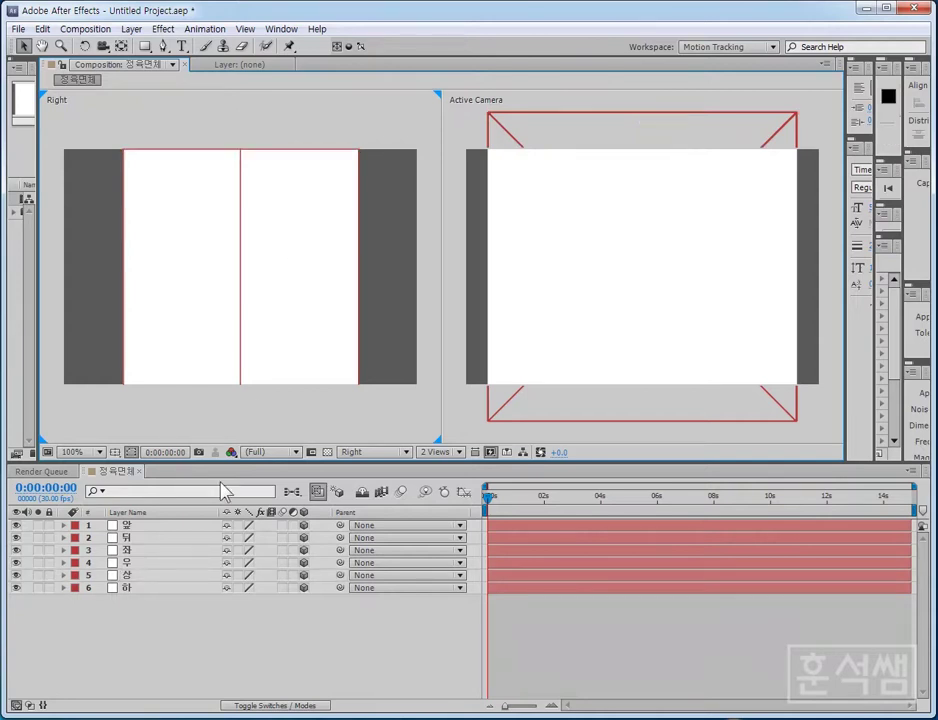
pyautogui.click(140, 590)
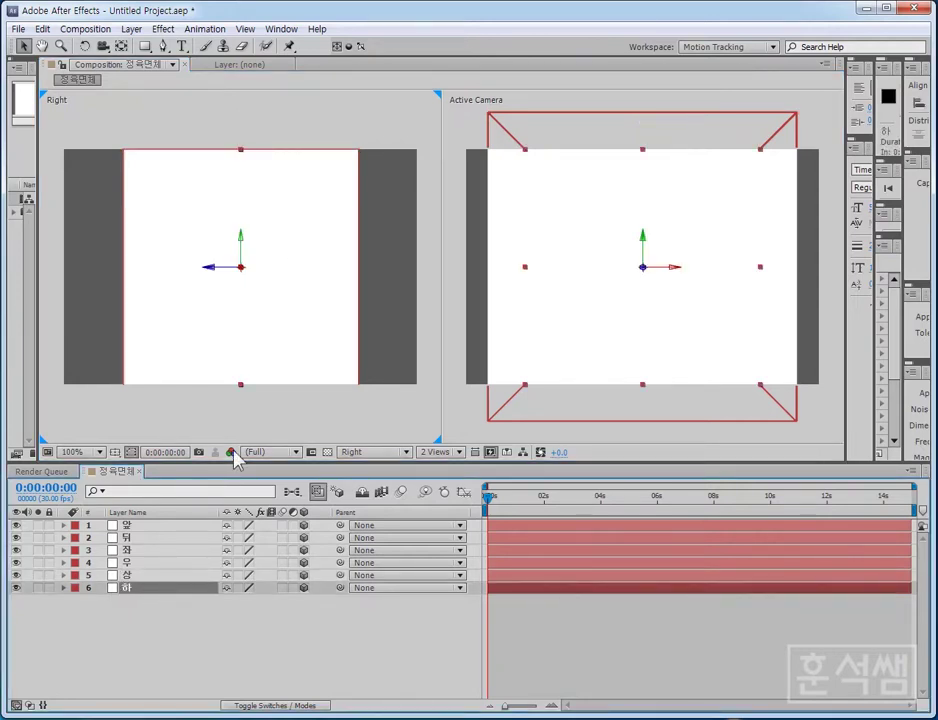
# - Tip the 하 face 90° flat and lower it along Z to the cube's bottom edge
pyautogui.click(85, 46)
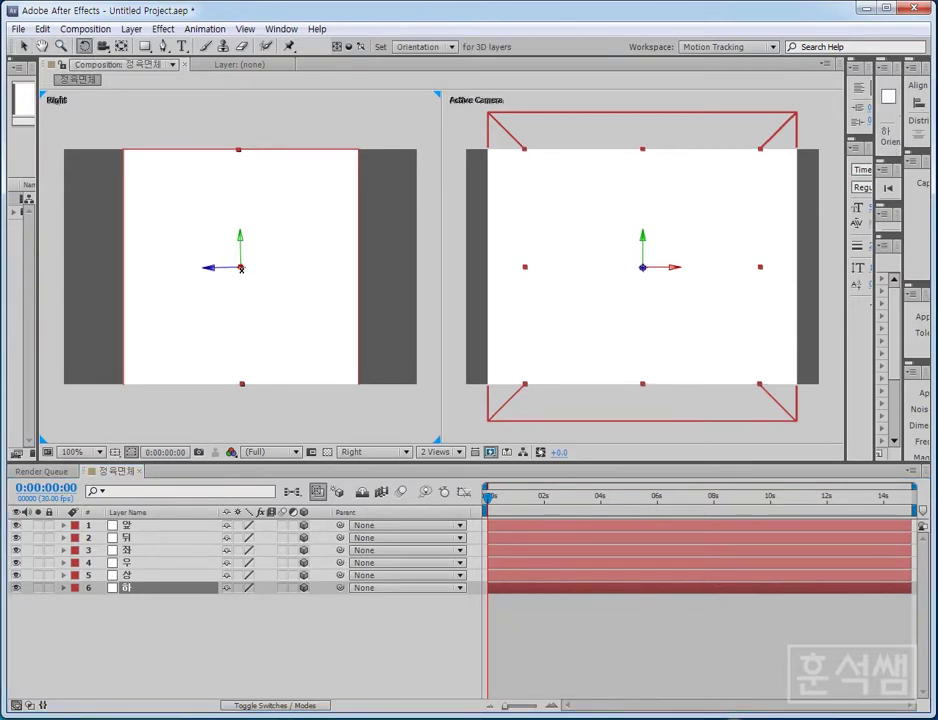
pyautogui.moveTo(241, 267); pyautogui.dragTo(241, 318)
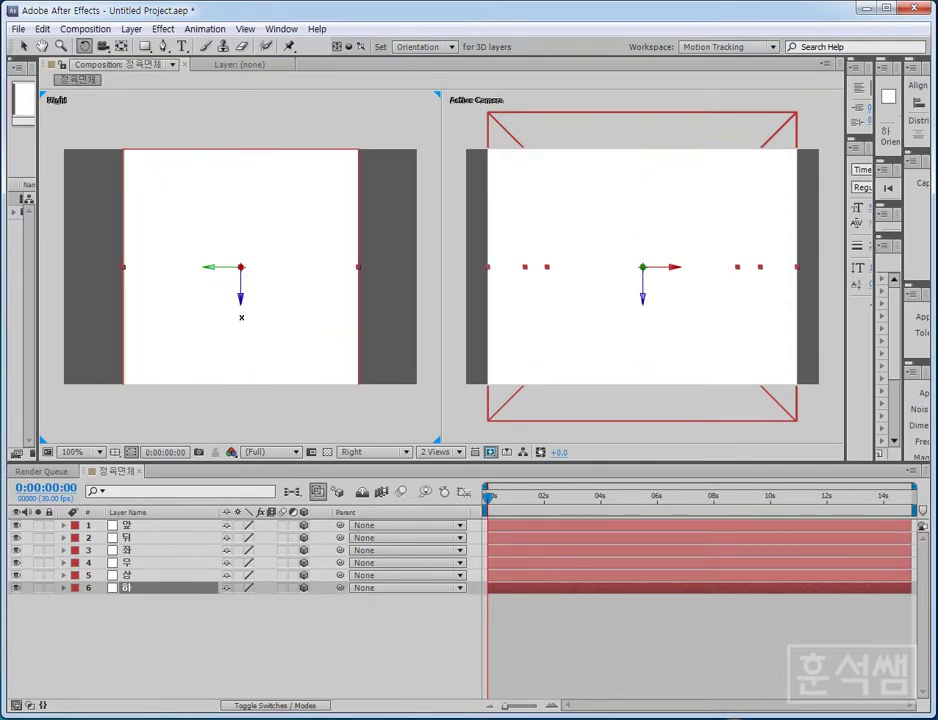
pyautogui.moveTo(241, 318); pyautogui.dragTo(245, 324)
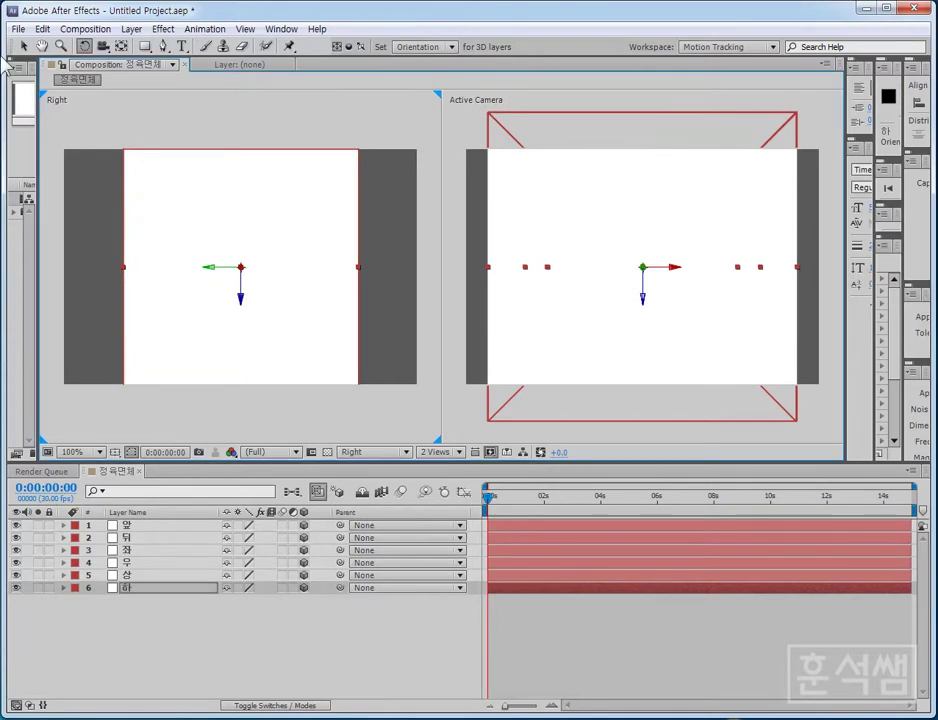
pyautogui.click(25, 47)
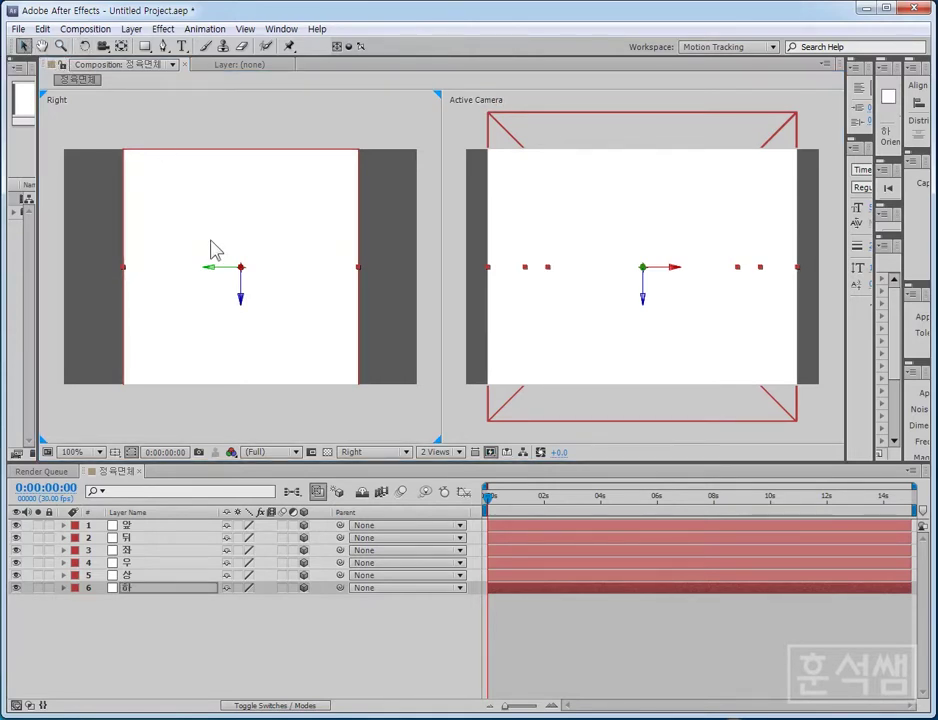
pyautogui.moveTo(240, 297); pyautogui.dragTo(238, 419)
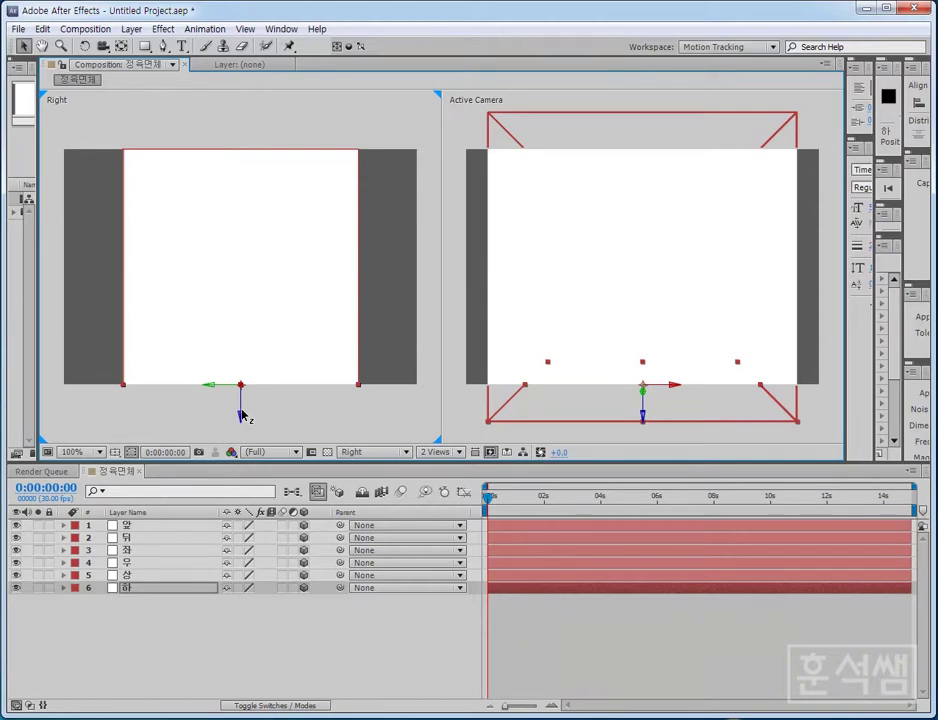
pyautogui.click(306, 425)
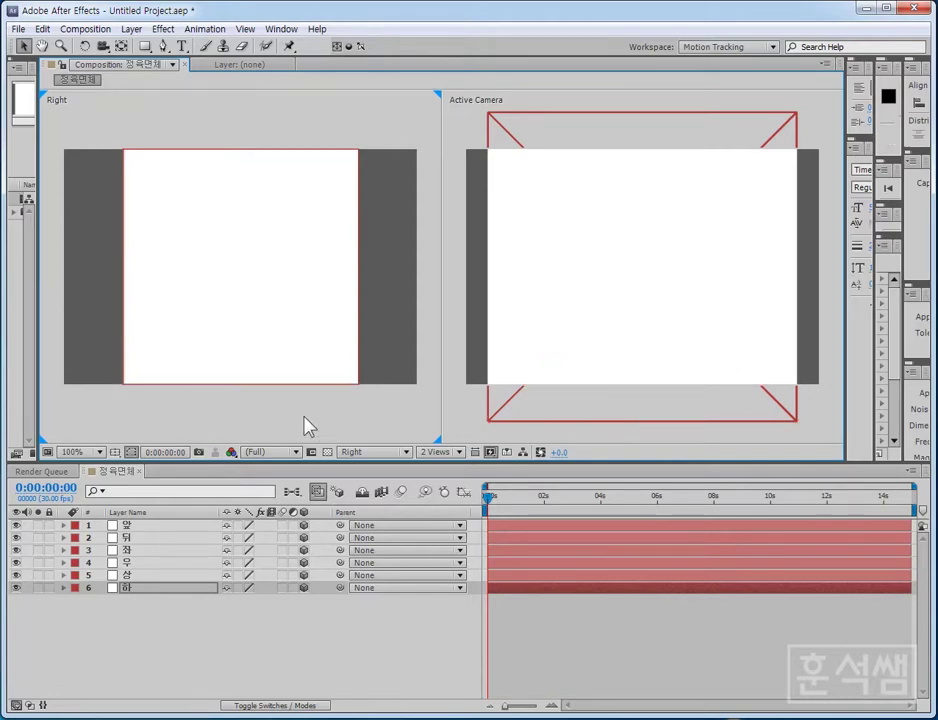
# - Select the 상 and 하 layers together to check them, then deselect both
pyautogui.click(135, 577)
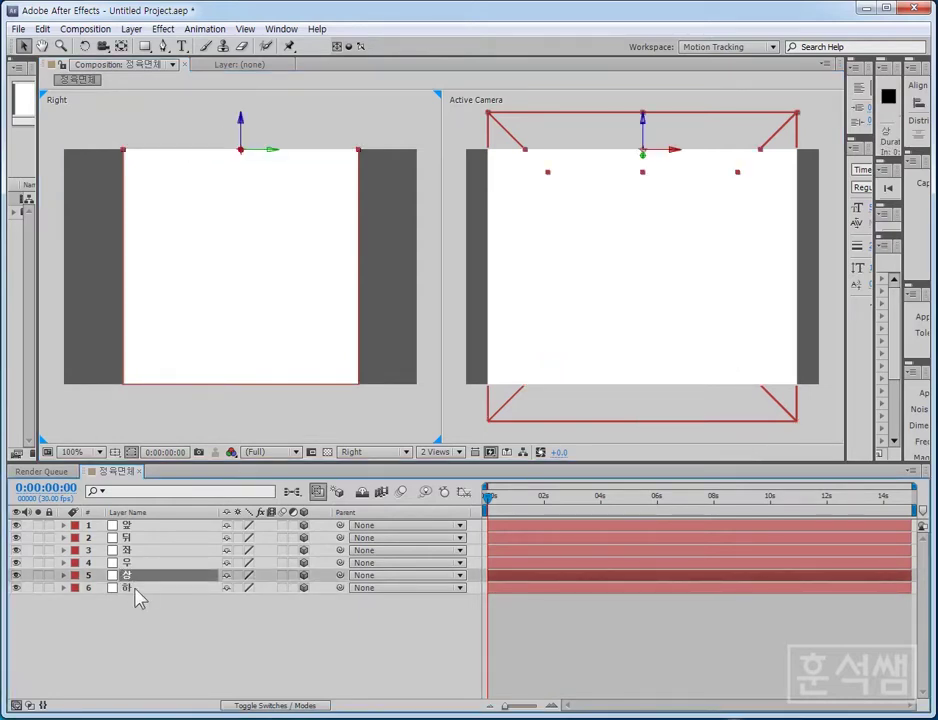
pyautogui.keyDown('shift'); pyautogui.click(138, 589); pyautogui.keyUp('shift')
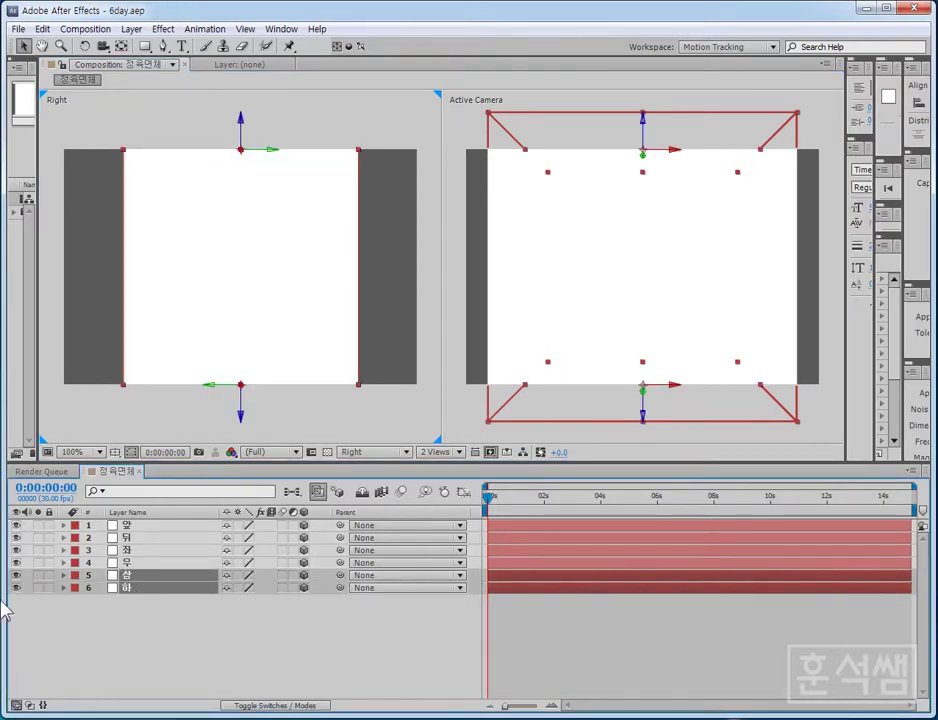
pyautogui.click(383, 427)
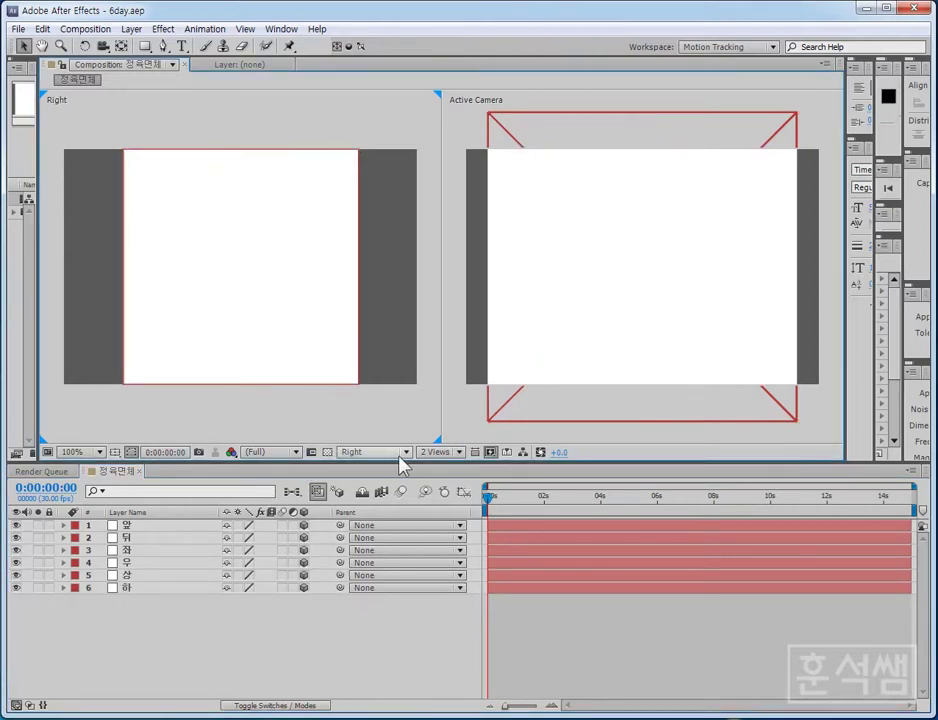
pyautogui.click(402, 452)
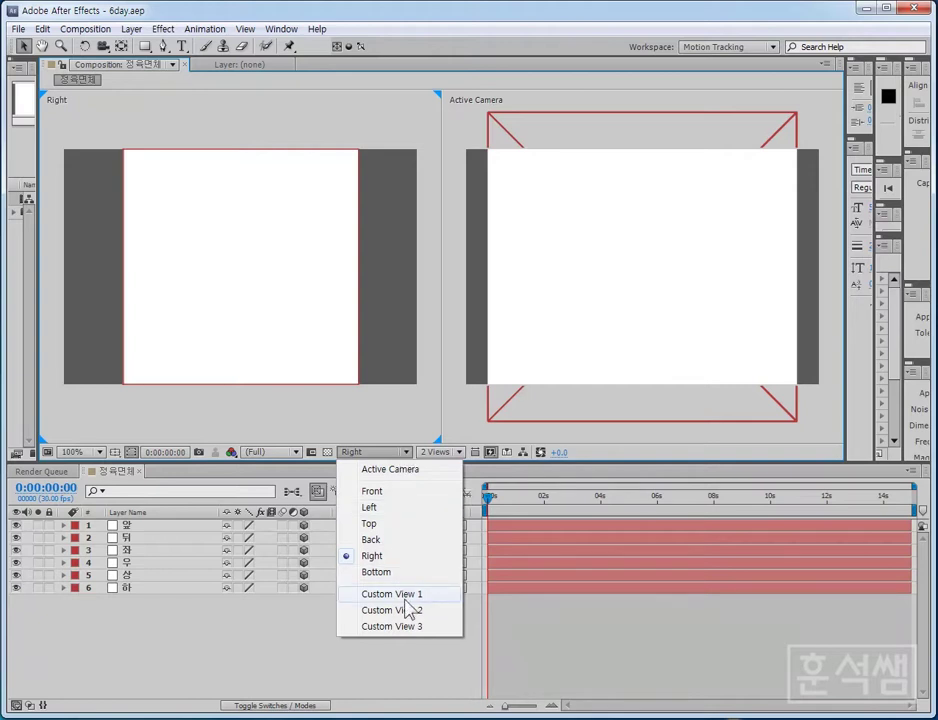
# - Switch the left viewer to Custom View 1, then settle on Custom View 3
pyautogui.click(406, 598)
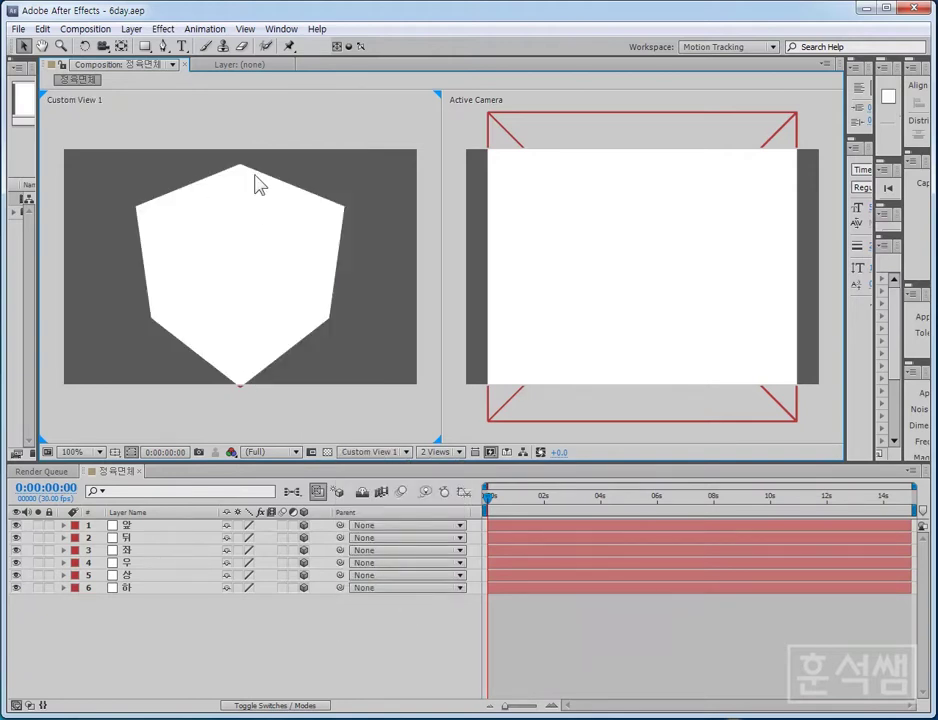
pyautogui.click(395, 452)
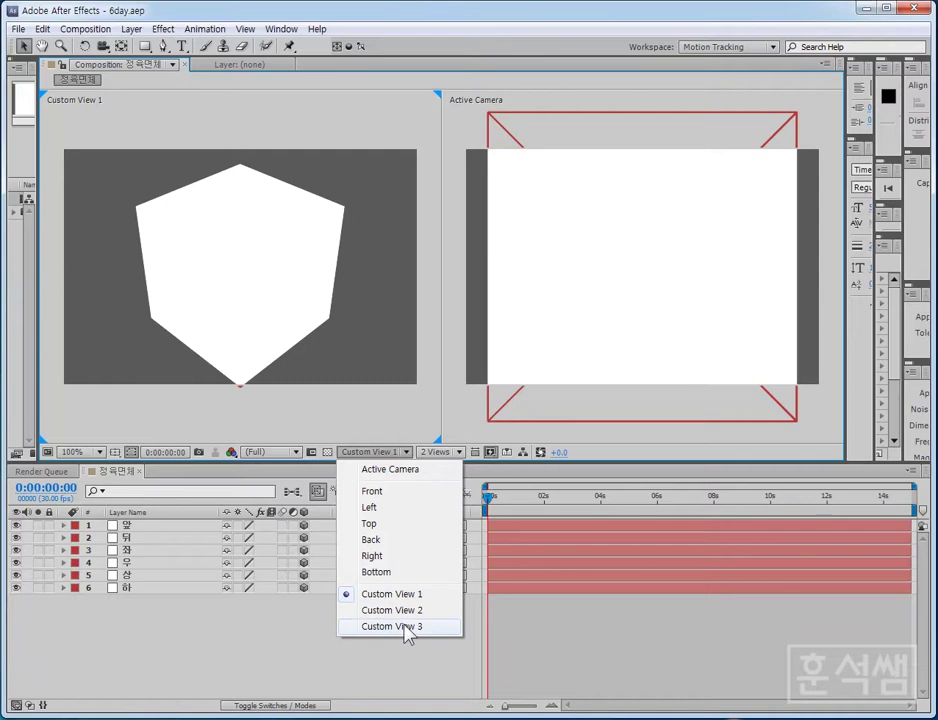
pyautogui.click(408, 627)
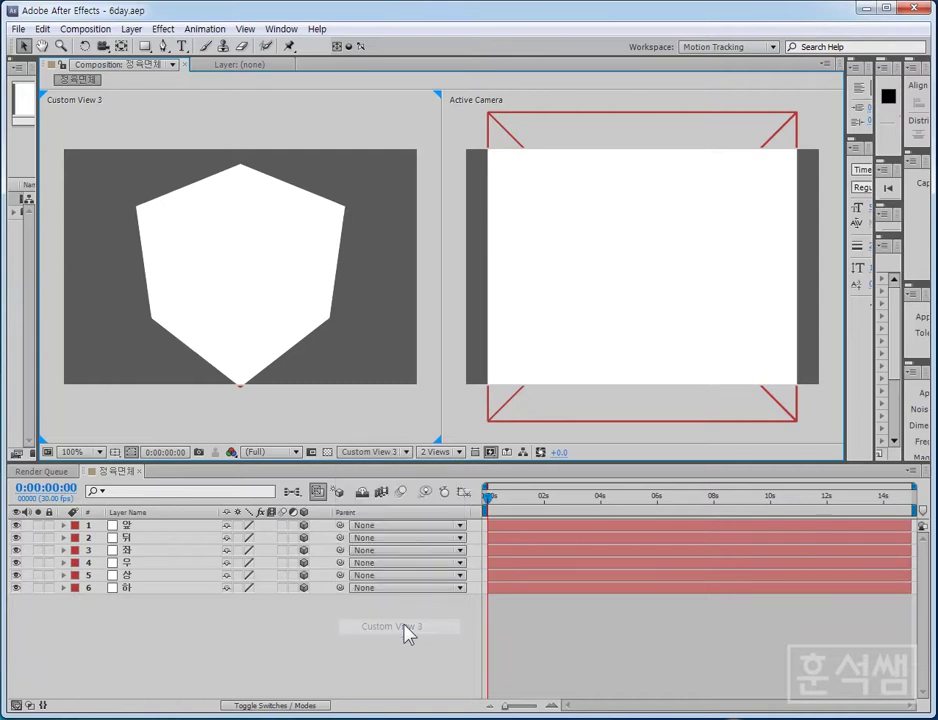
pyautogui.click(400, 454)
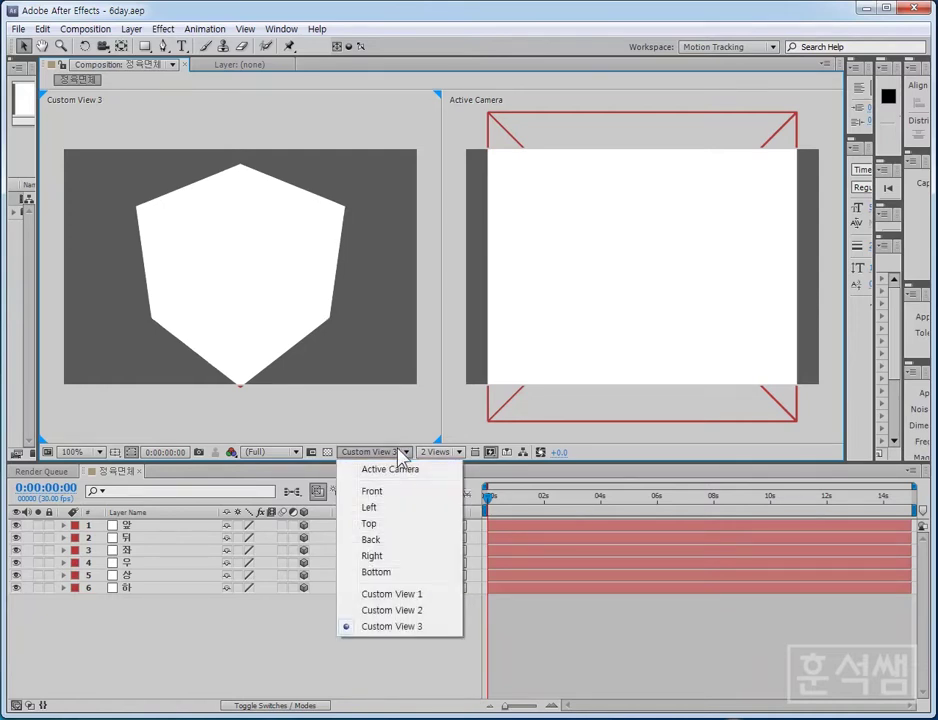
pyautogui.click(368, 626)
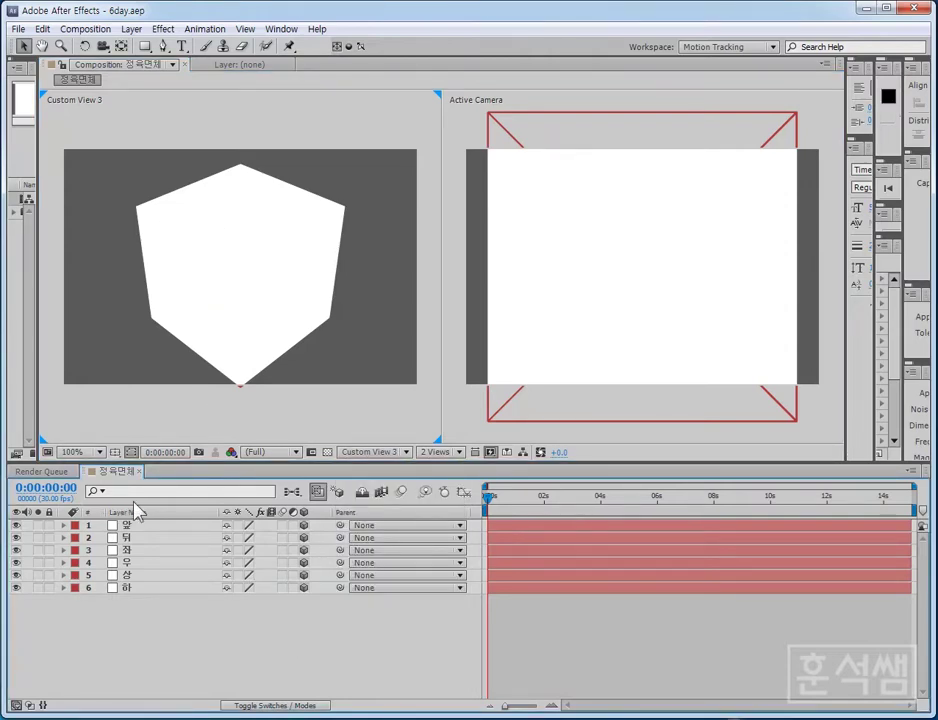
# - Add a new spot light layer, Light 1, with its intensity set to 150%
pyautogui.click(131, 29)
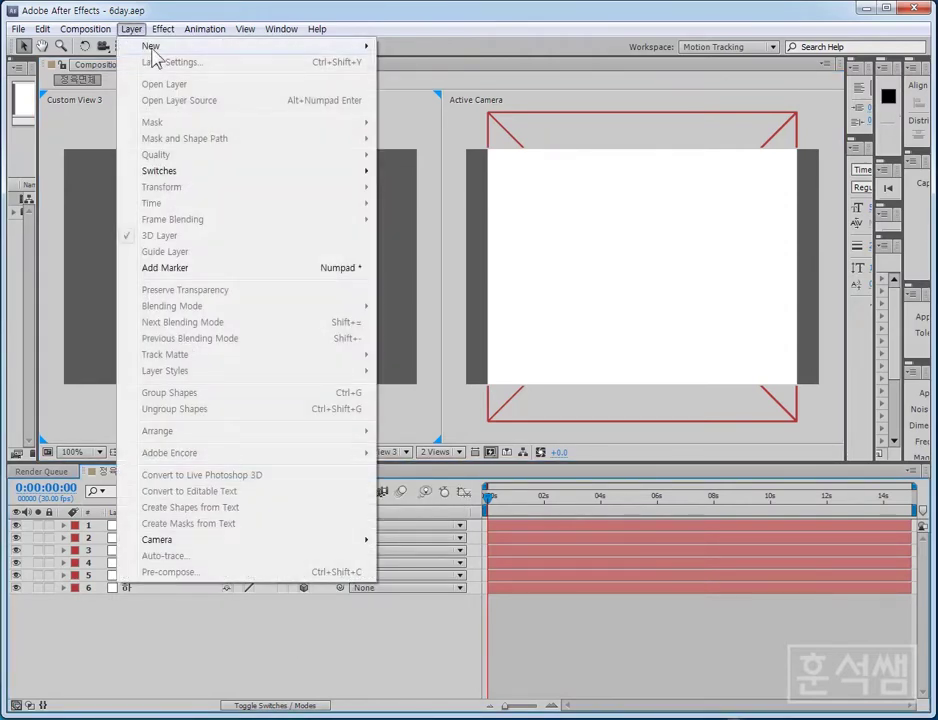
pyautogui.moveTo(135, 46)
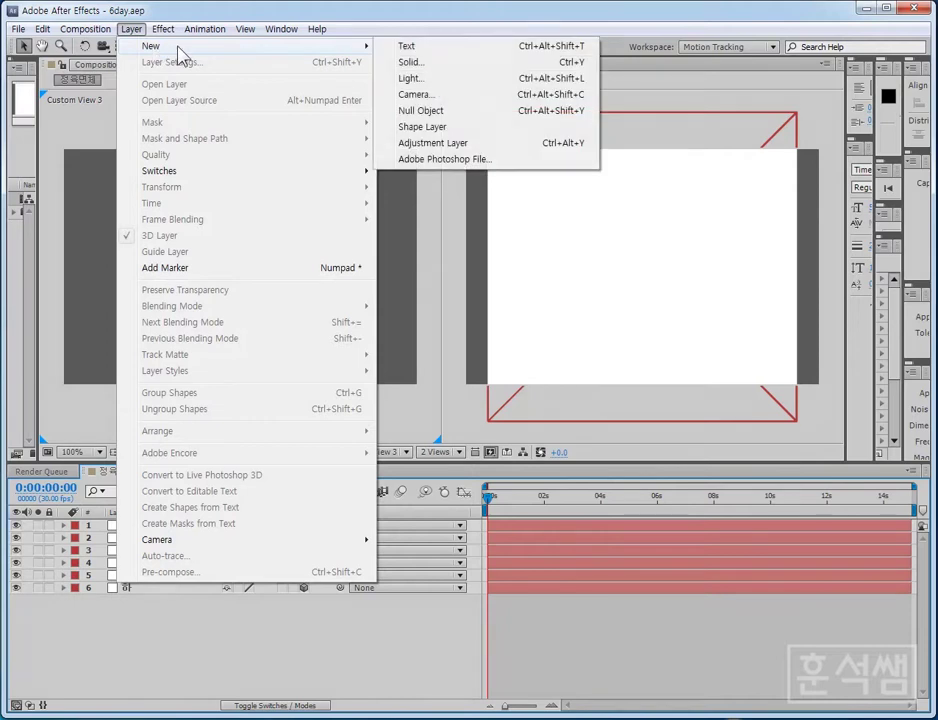
pyautogui.click(451, 82)
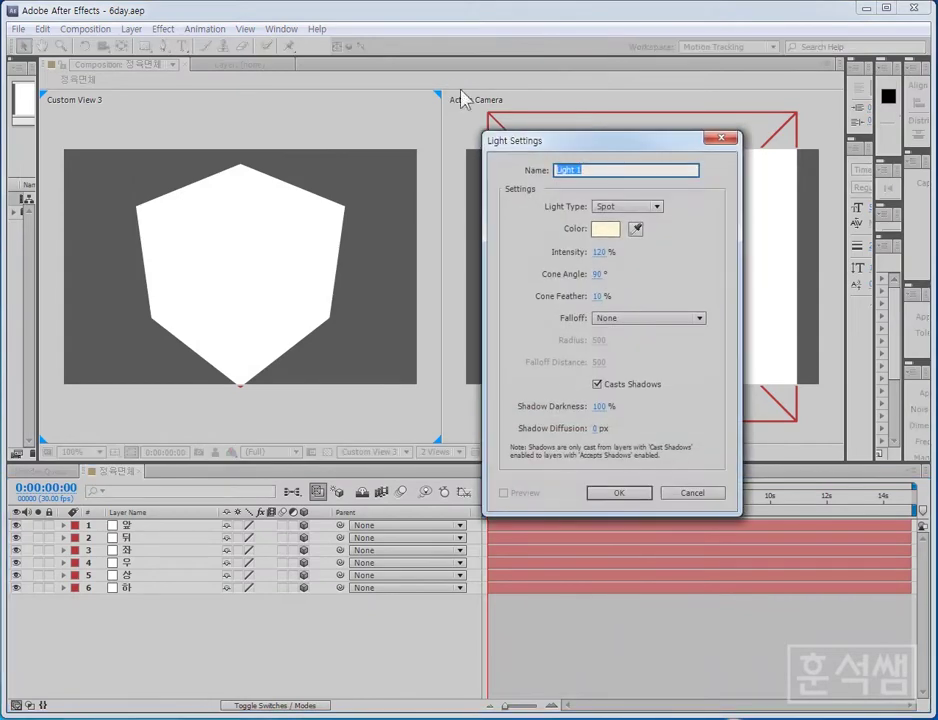
pyautogui.moveTo(619, 141); pyautogui.dragTo(595, 93)
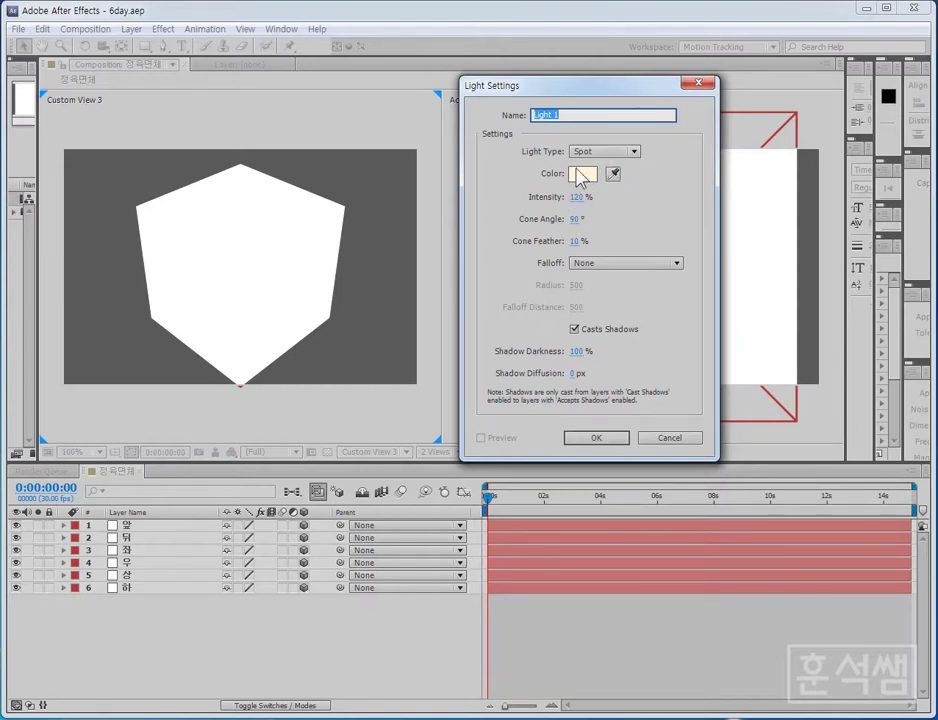
pyautogui.click(577, 197)
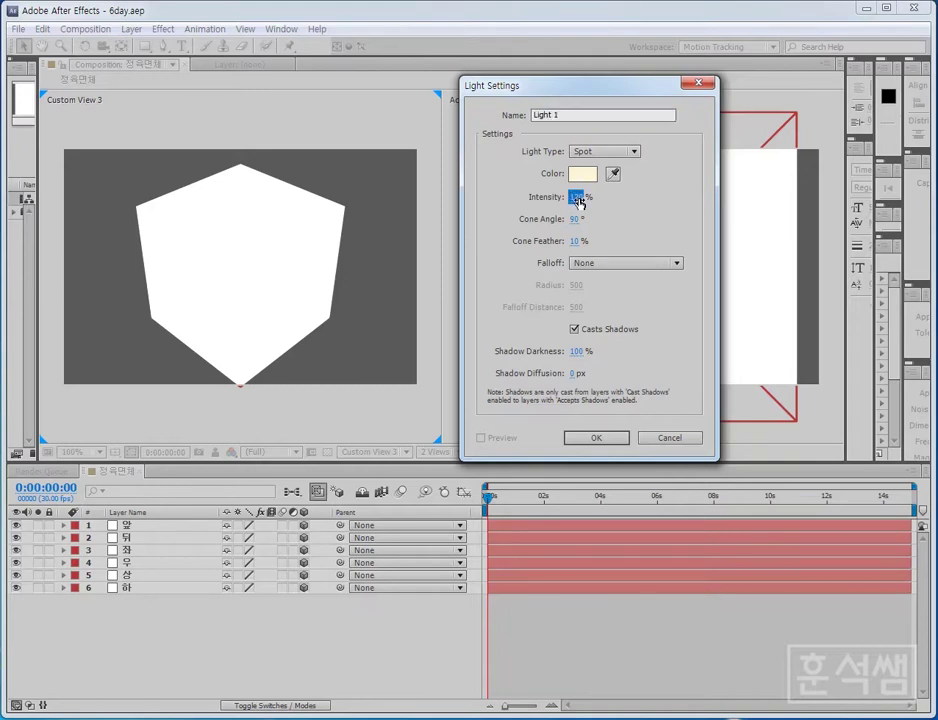
pyautogui.write('15')
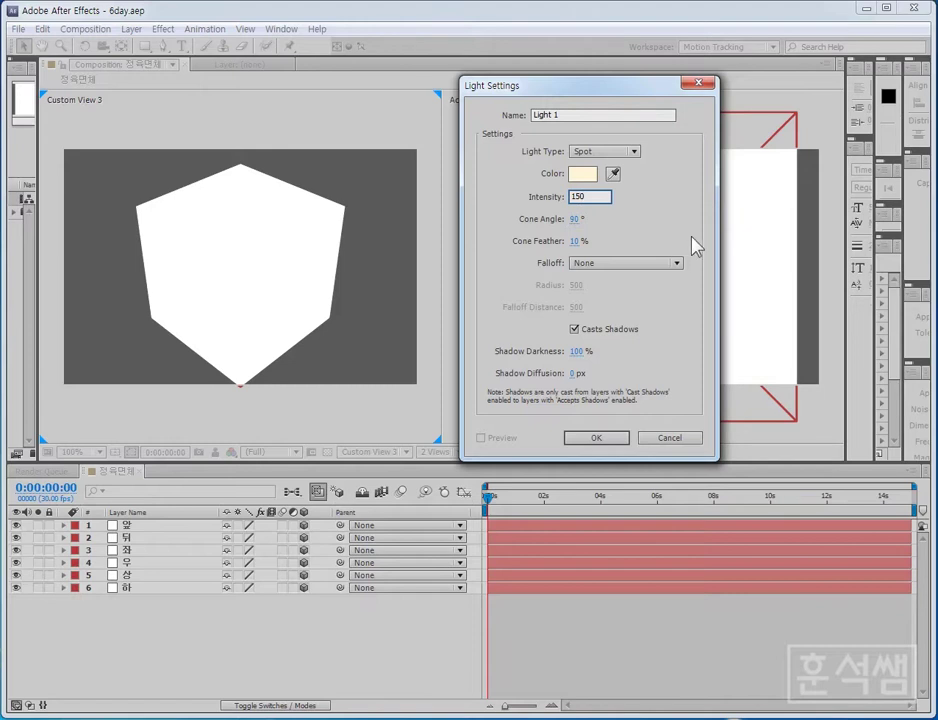
pyautogui.press('Return')
pyautogui.click(603, 442)
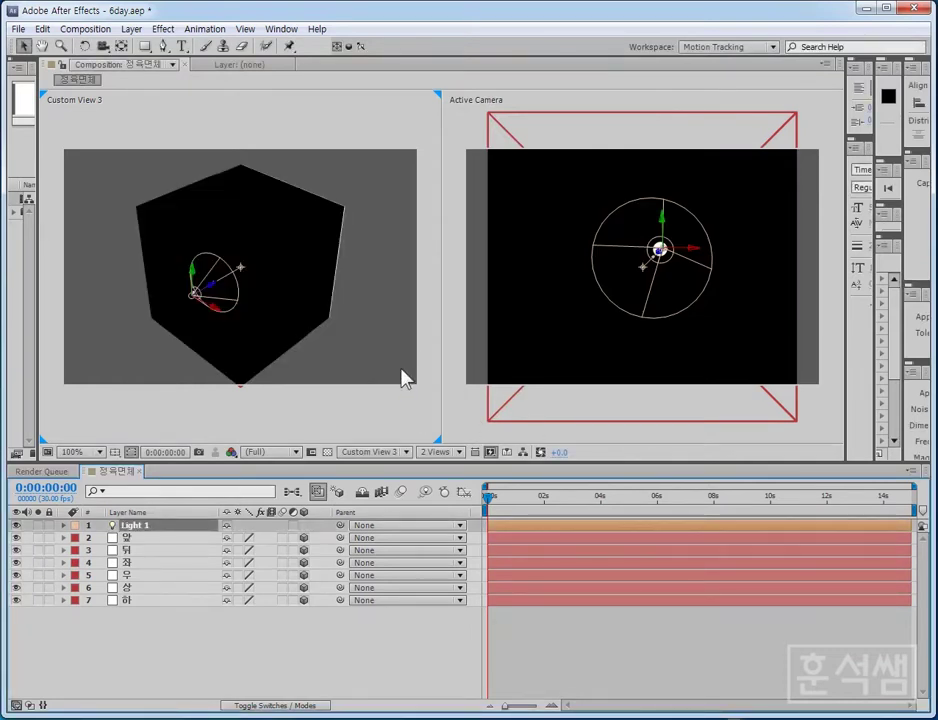
# - Enlarge the viewers and set the left viewer to the Top view
pyautogui.moveTo(381, 463); pyautogui.dragTo(380, 485)
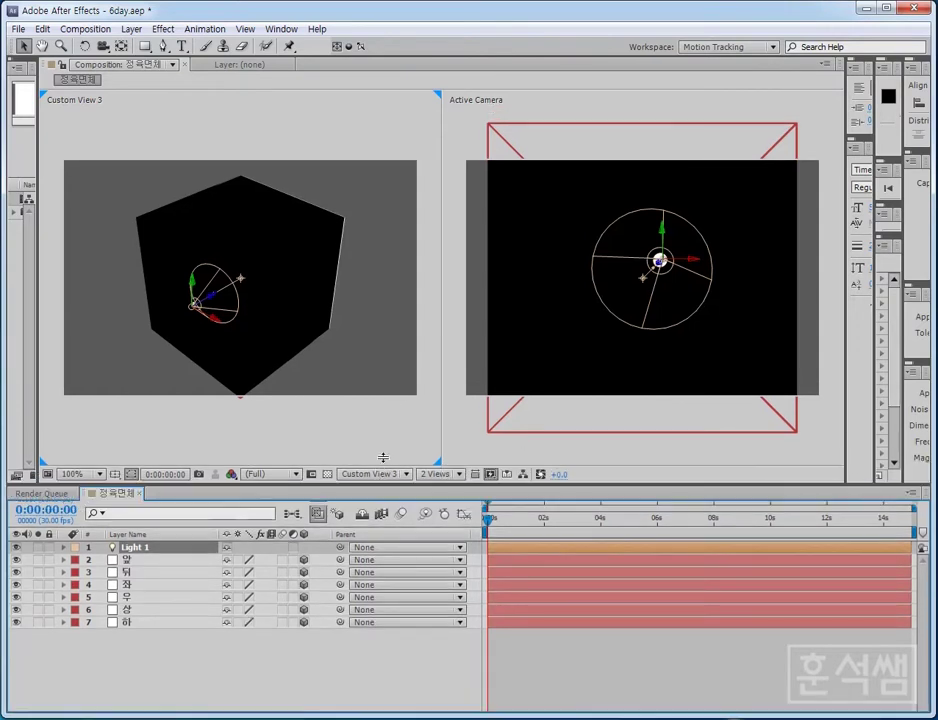
pyautogui.click(380, 473)
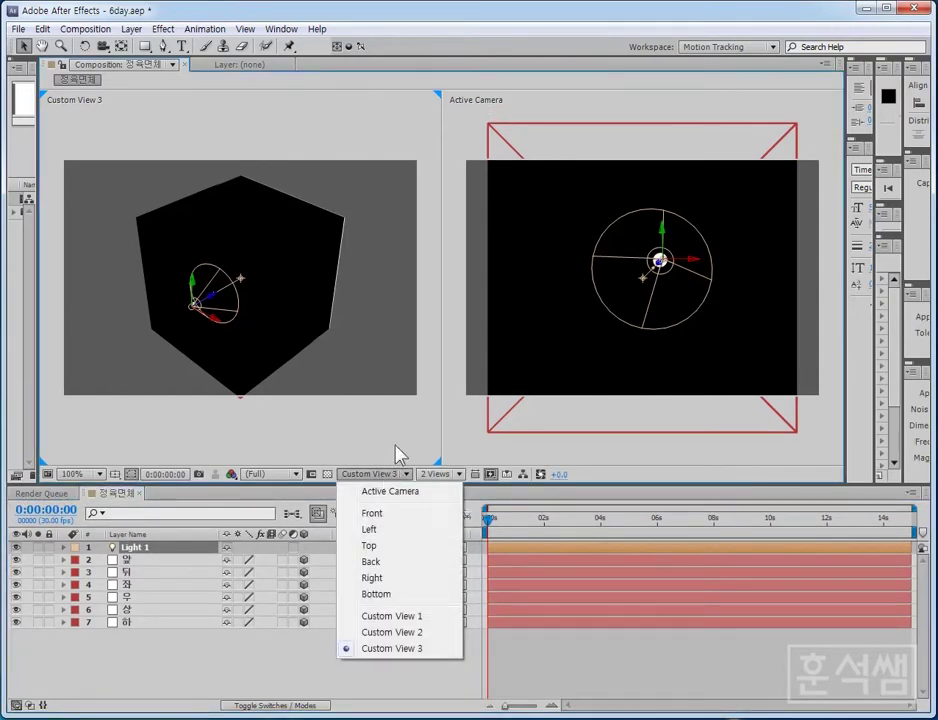
pyautogui.click(369, 546)
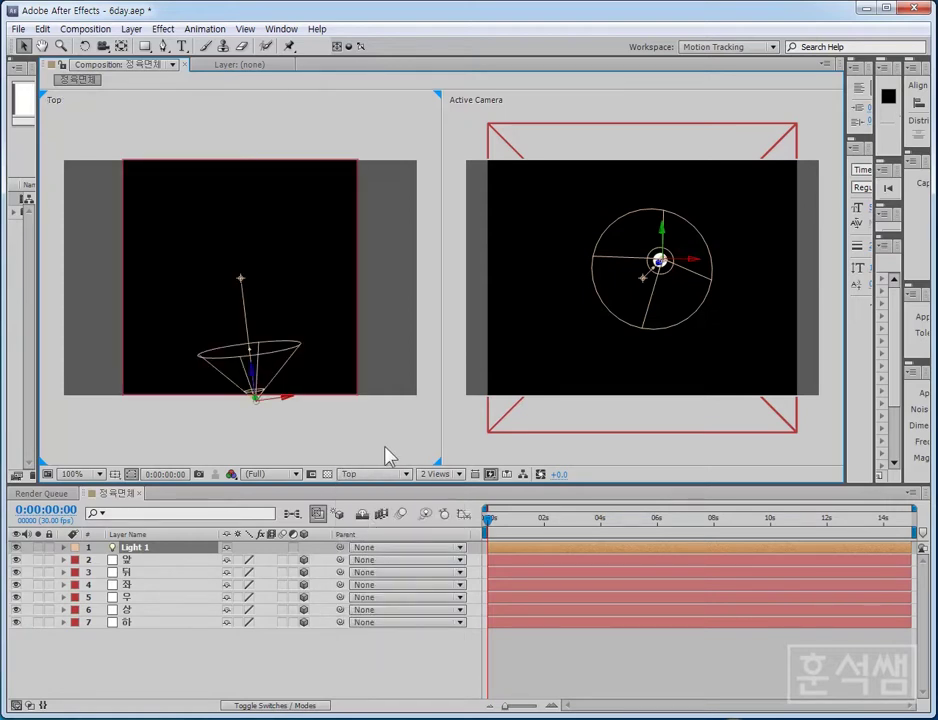
pyautogui.click(387, 473)
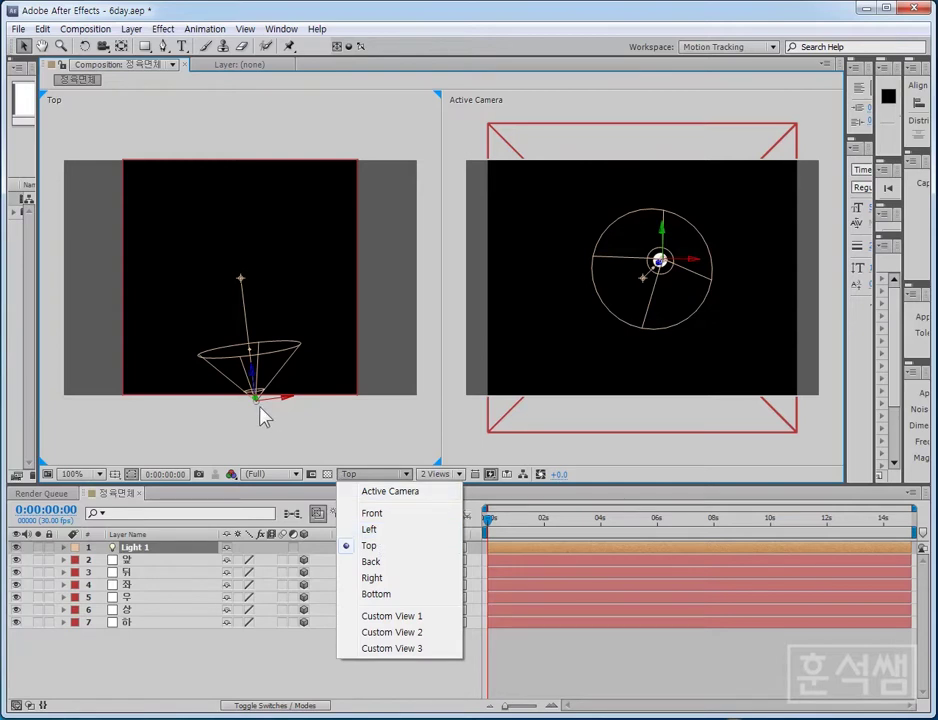
pyautogui.click(310, 427)
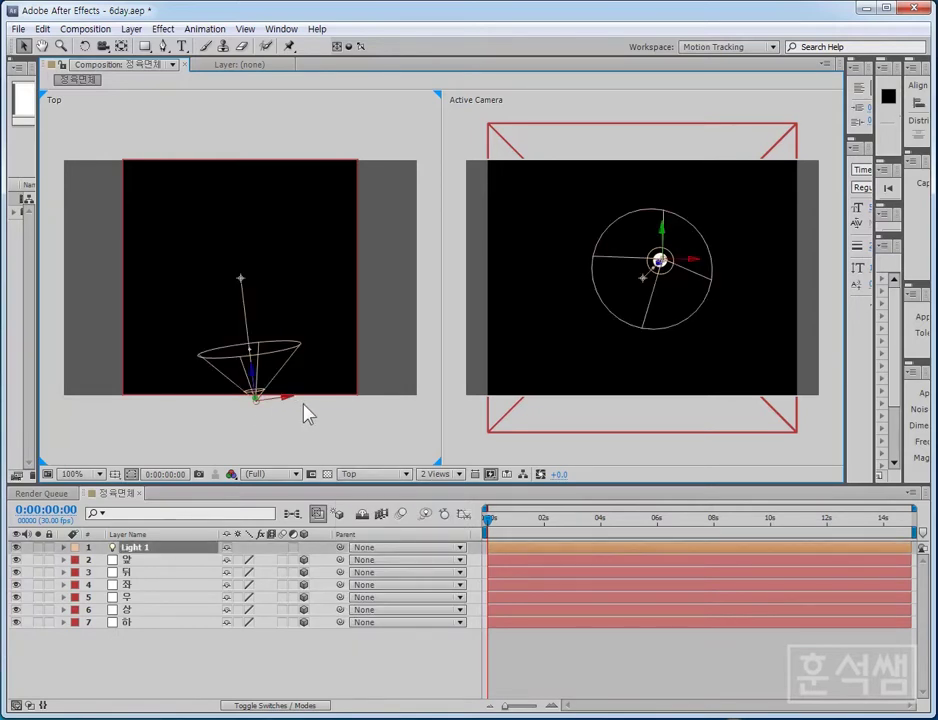
# - Zoom out and drag Light 1 down and right, away from the cube
pyautogui.scroll(-2, 318, 402)
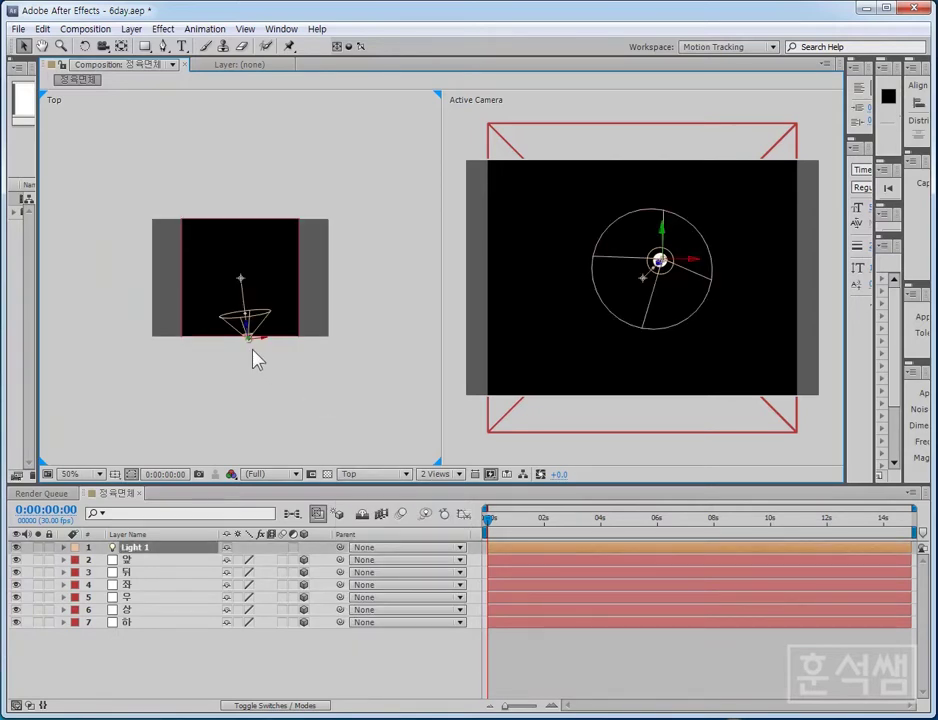
pyautogui.moveTo(254, 352)
pyautogui.mouseDown()
pyautogui.moveTo(263, 380)
pyautogui.moveTo(350, 454)
pyautogui.mouseUp()
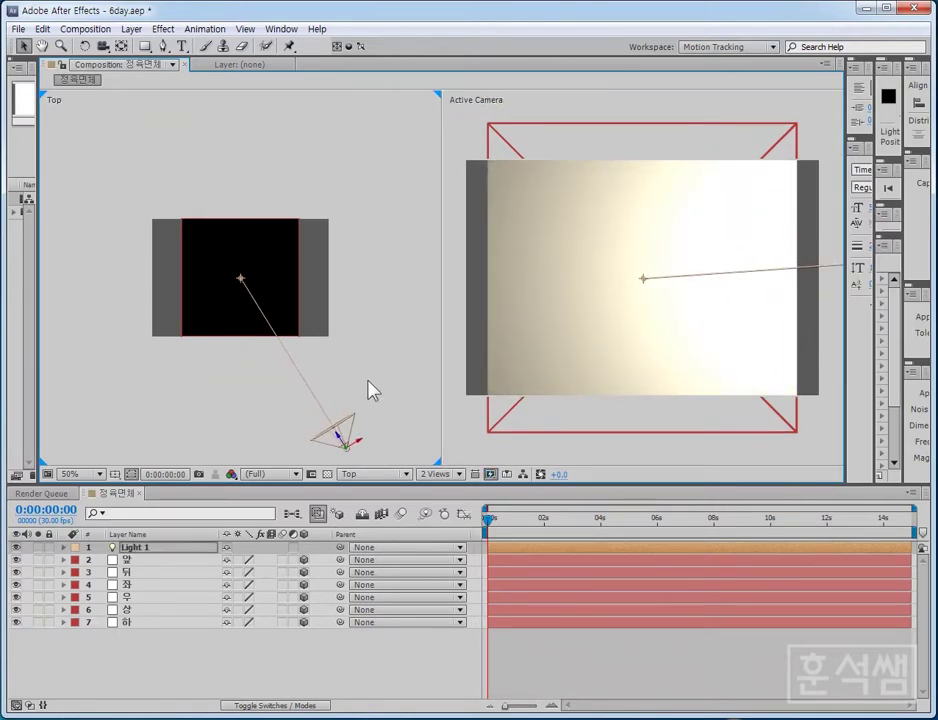
pyautogui.moveTo(348, 360); pyautogui.dragTo(325, 291)
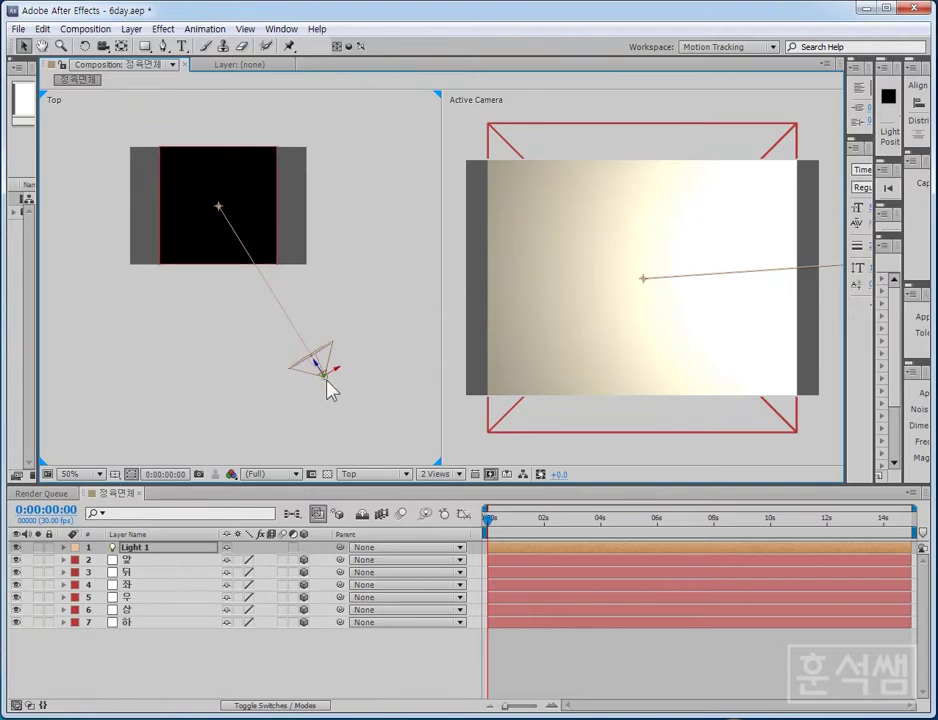
pyautogui.moveTo(327, 381)
pyautogui.mouseDown()
pyautogui.moveTo(322, 453)
pyautogui.moveTo(367, 401)
pyautogui.mouseUp()
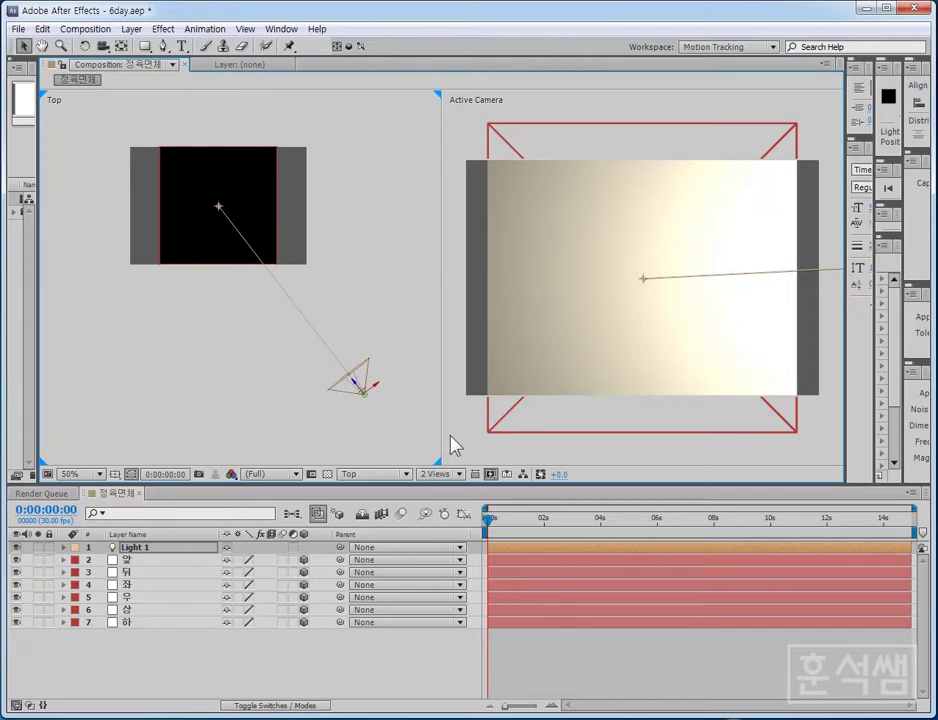
pyautogui.click(478, 455)
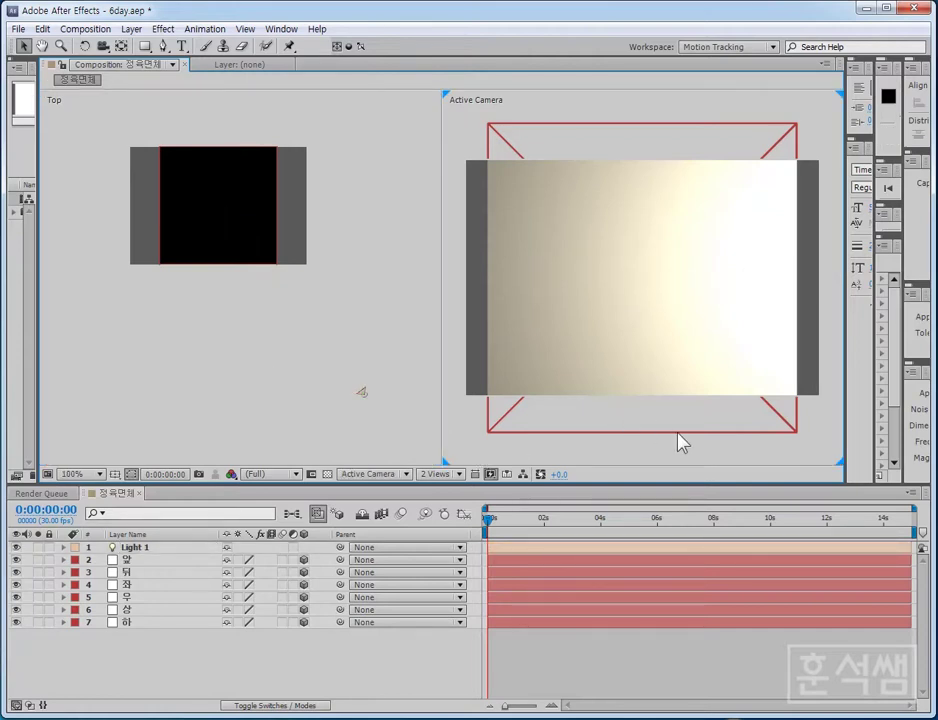
# - Set the right viewer to Custom View 3 and nudge Light 1 slightly in the Top view
pyautogui.click(403, 474)
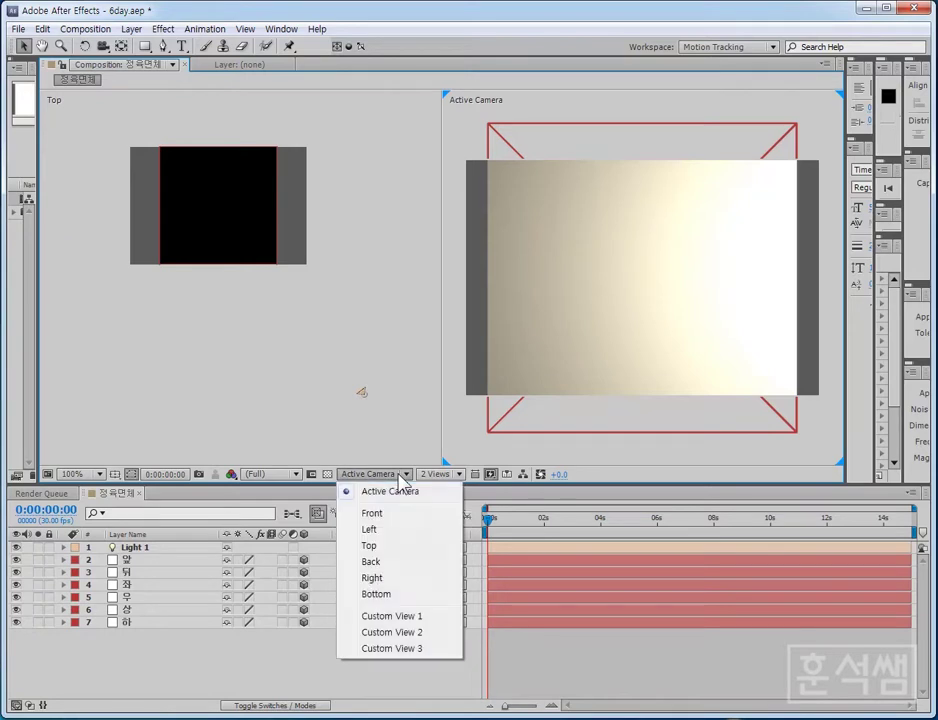
pyautogui.click(416, 651)
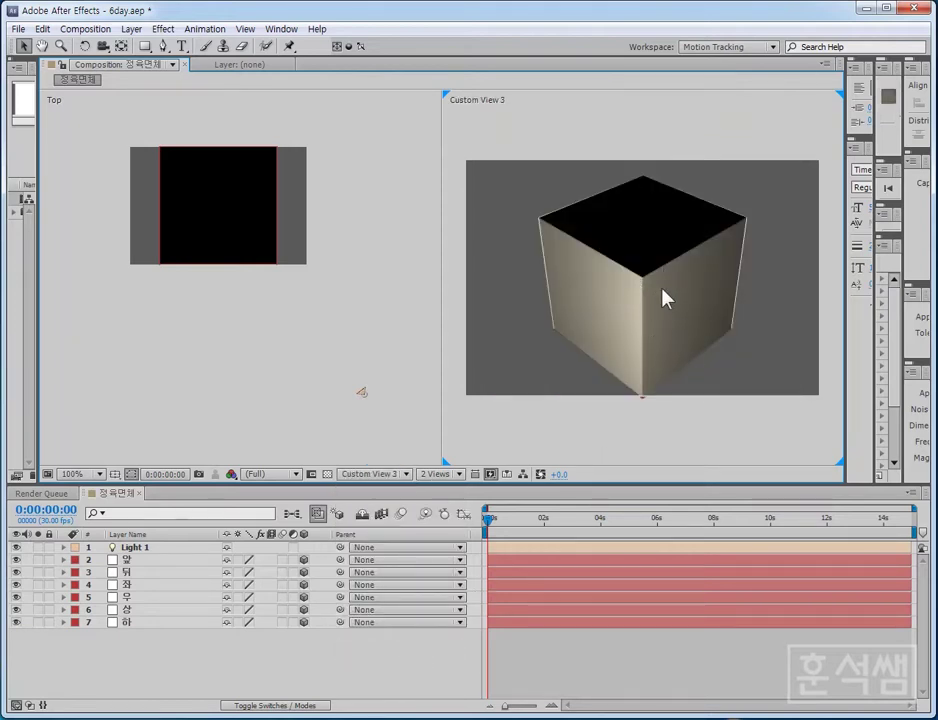
pyautogui.click(364, 396)
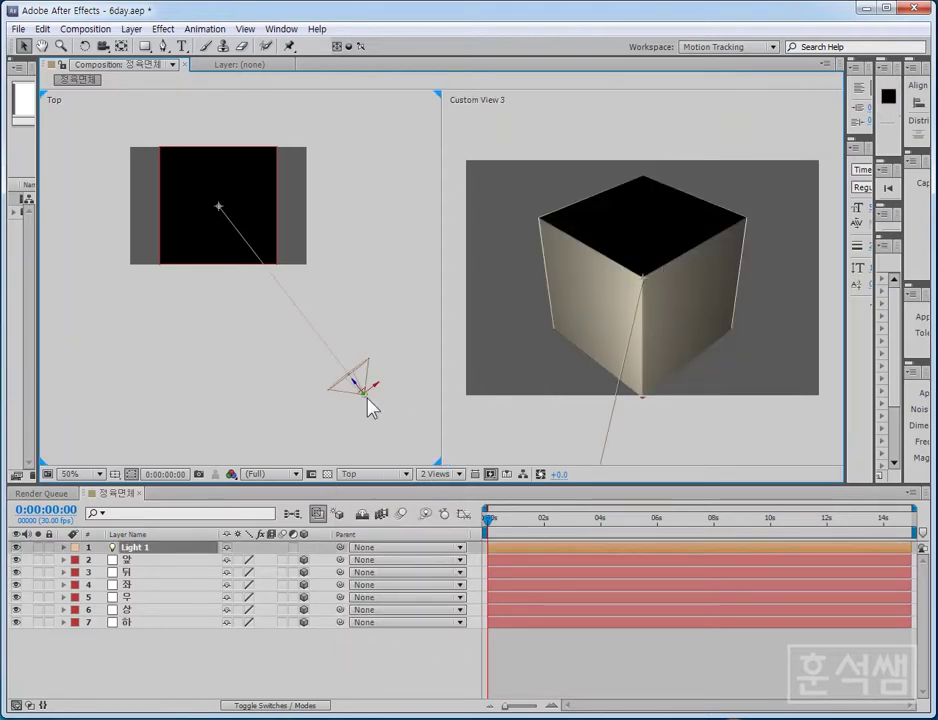
pyautogui.moveTo(366, 398)
pyautogui.mouseDown()
pyautogui.moveTo(410, 368)
pyautogui.moveTo(379, 364)
pyautogui.moveTo(366, 376)
pyautogui.moveTo(399, 411)
pyautogui.mouseUp()
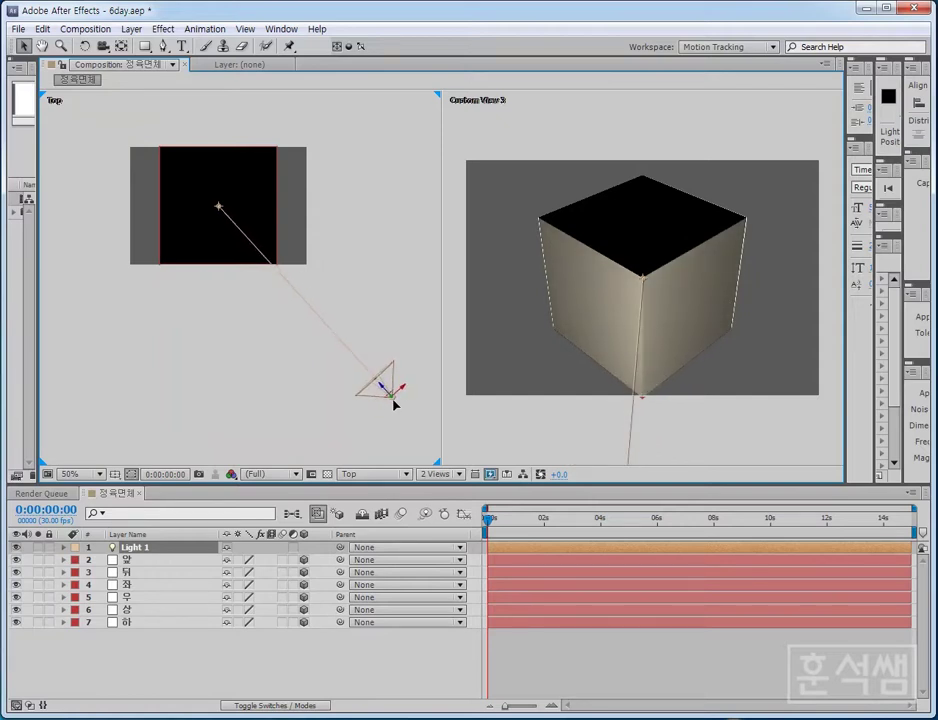
pyautogui.moveTo(399, 411); pyautogui.dragTo(391, 405)
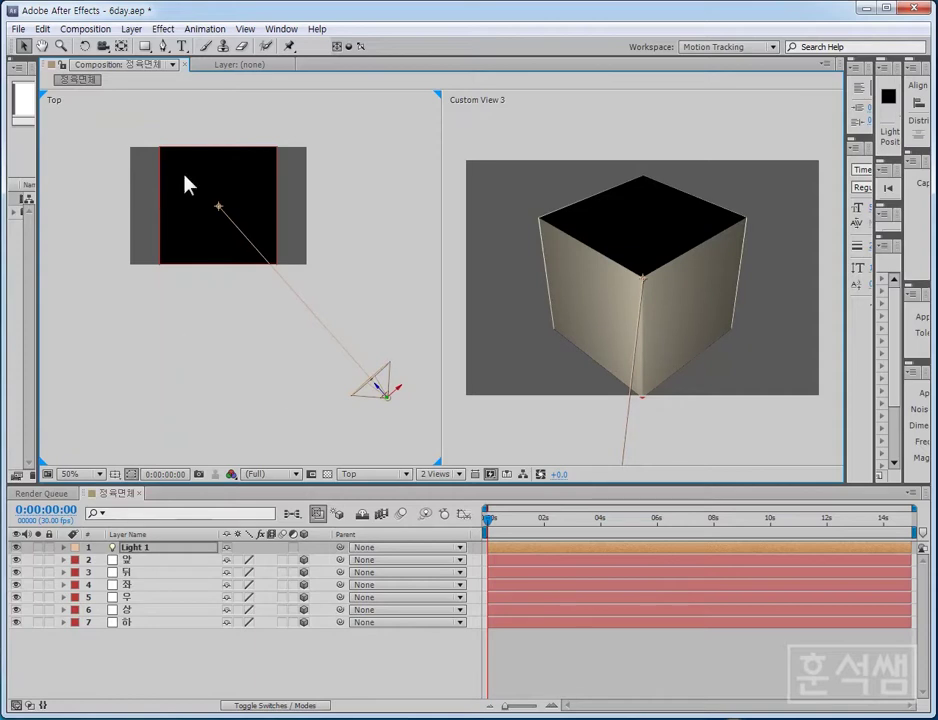
pyautogui.click(390, 476)
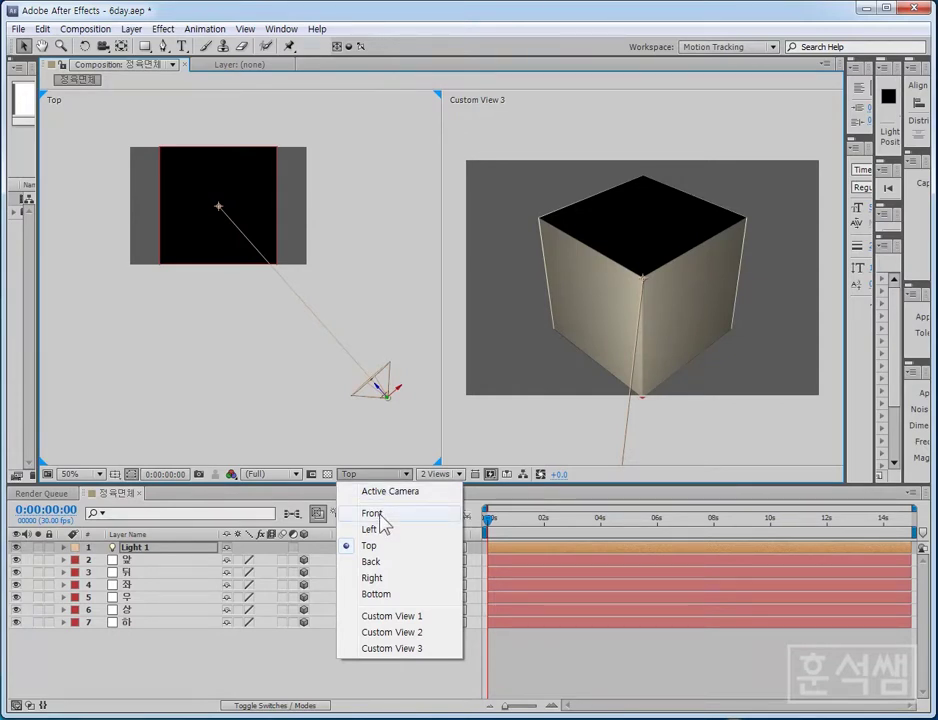
# - Switch the left viewer to Front and pan to frame the cube and light
pyautogui.click(380, 515)
pyautogui.press('h')
pyautogui.moveTo(351, 295); pyautogui.dragTo(351, 407)
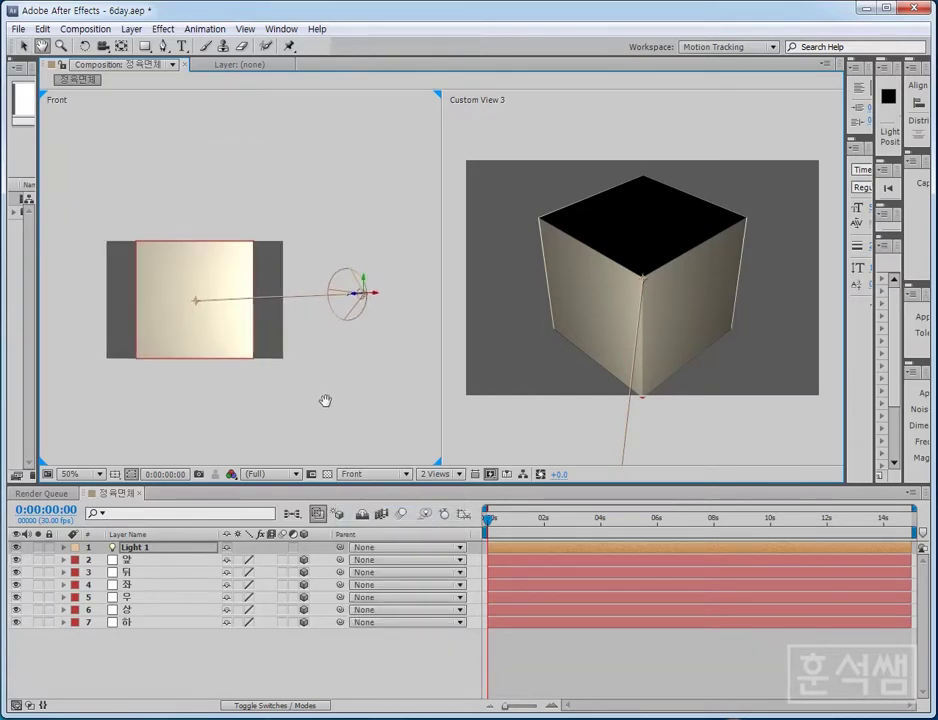
pyautogui.press('v')
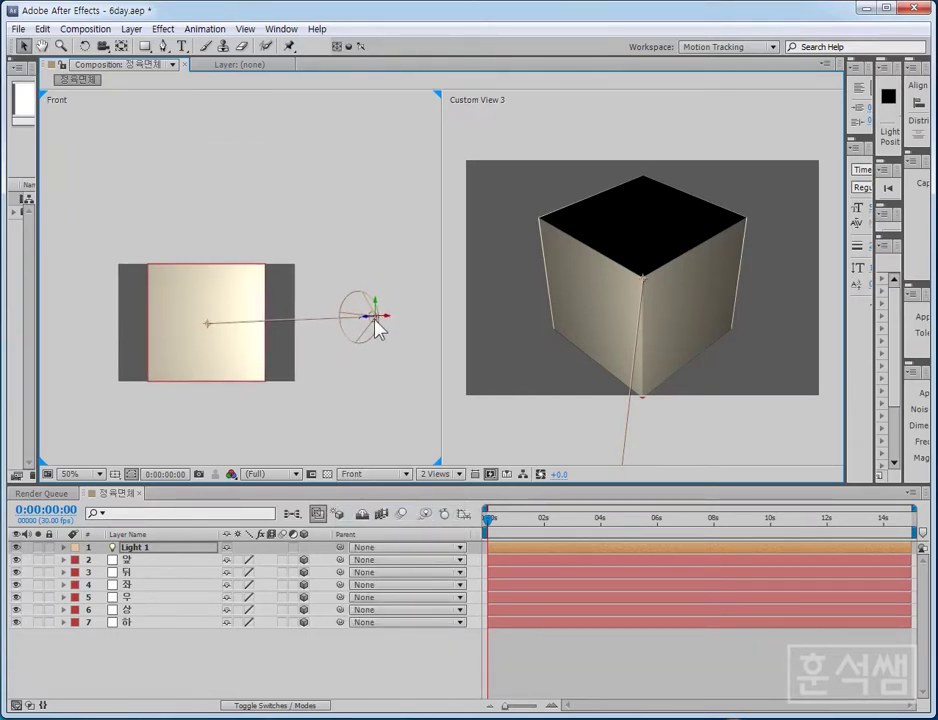
# - Drag Light 1 up above the cube and out to the right
pyautogui.moveTo(374, 319); pyautogui.dragTo(333, 196)
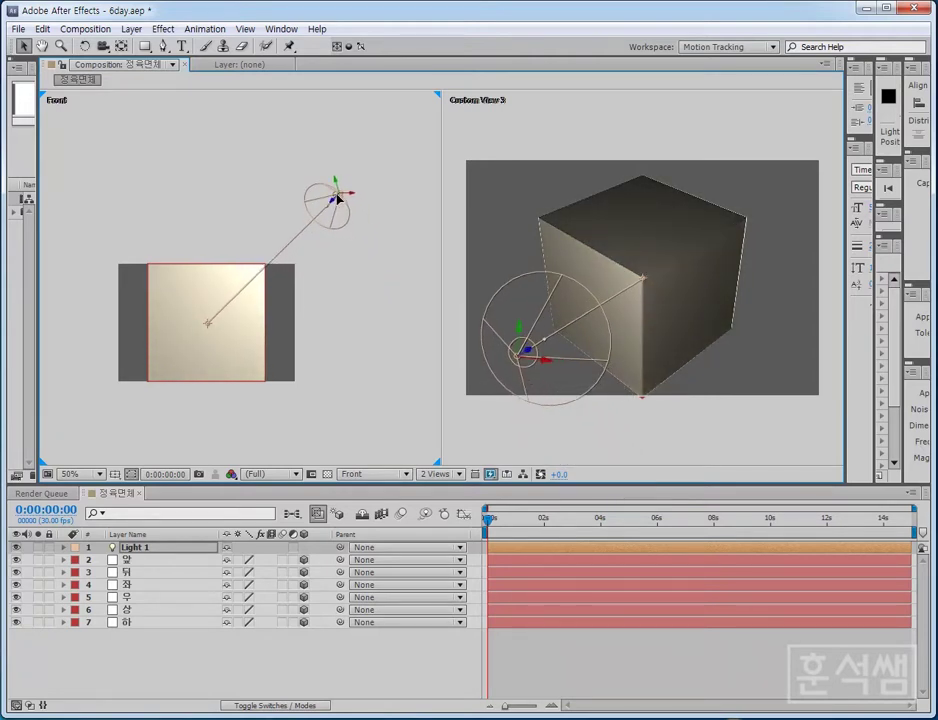
pyautogui.moveTo(333, 196); pyautogui.dragTo(318, 205)
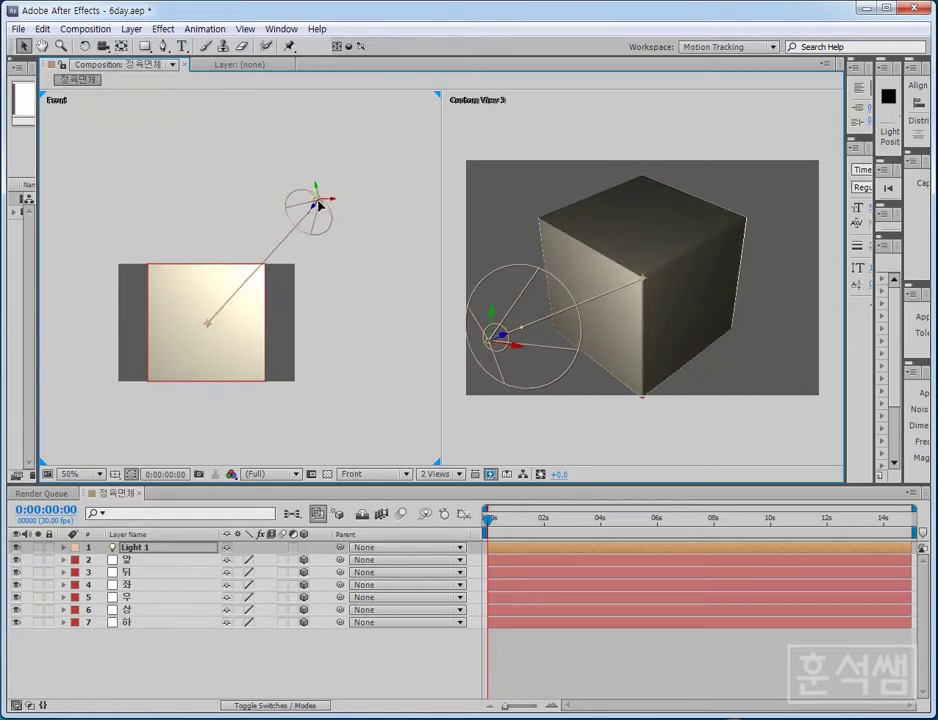
pyautogui.moveTo(318, 205)
pyautogui.mouseDown()
pyautogui.moveTo(346, 145)
pyautogui.moveTo(332, 142)
pyautogui.moveTo(344, 160)
pyautogui.mouseUp()
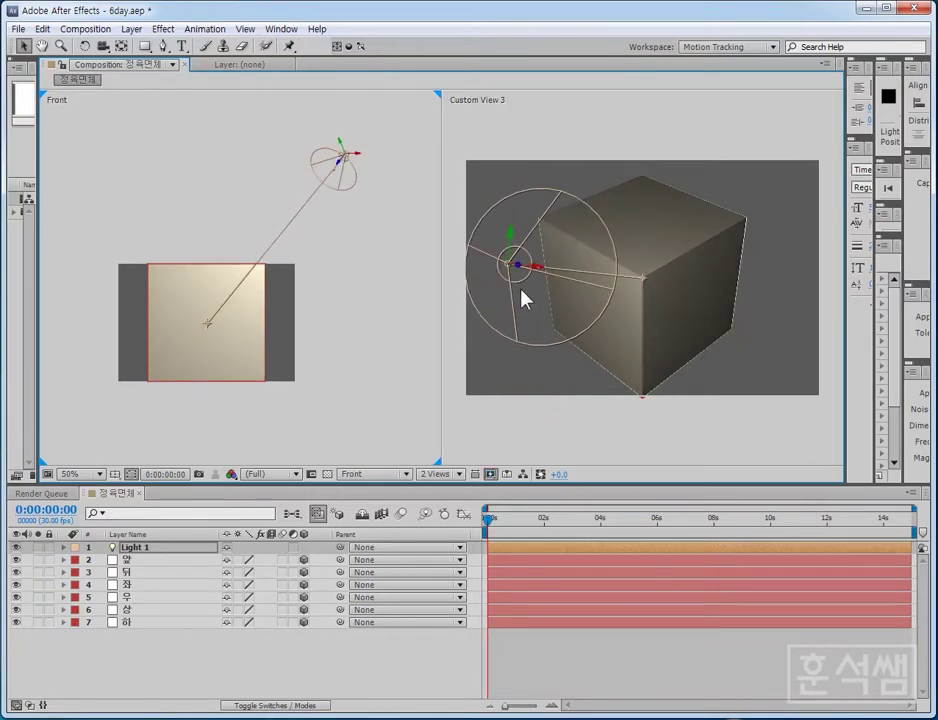
pyautogui.moveTo(520, 283)
pyautogui.mouseDown()
pyautogui.moveTo(727, 291)
pyautogui.moveTo(624, 293)
pyautogui.moveTo(626, 318)
pyautogui.moveTo(638, 215)
pyautogui.moveTo(603, 360)
pyautogui.moveTo(655, 366)
pyautogui.moveTo(664, 288)
pyautogui.moveTo(617, 315)
pyautogui.moveTo(589, 314)
pyautogui.mouseUp()
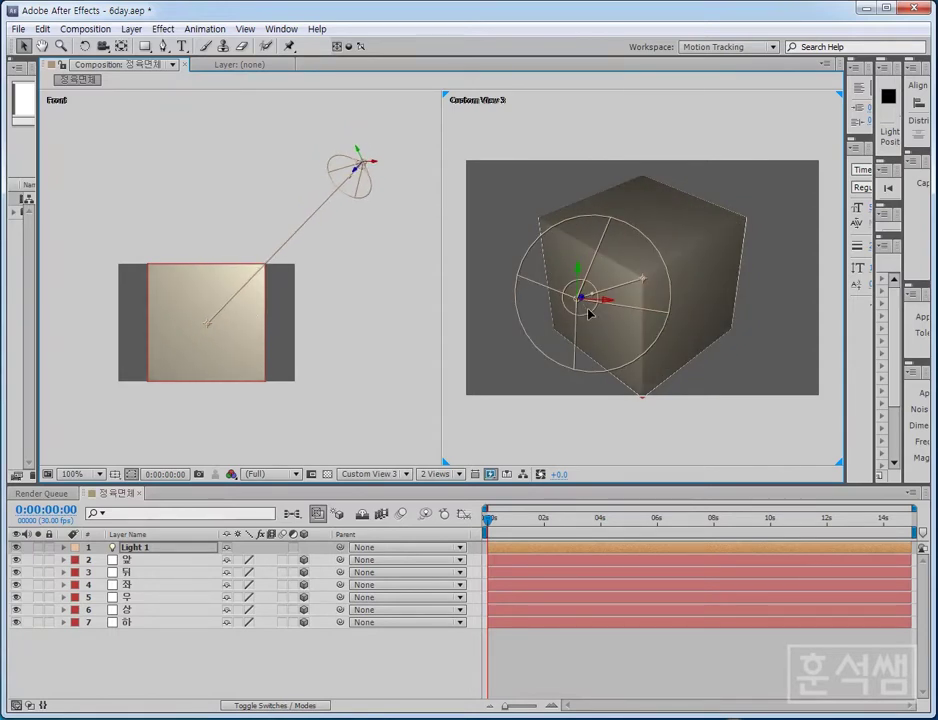
pyautogui.click(247, 364)
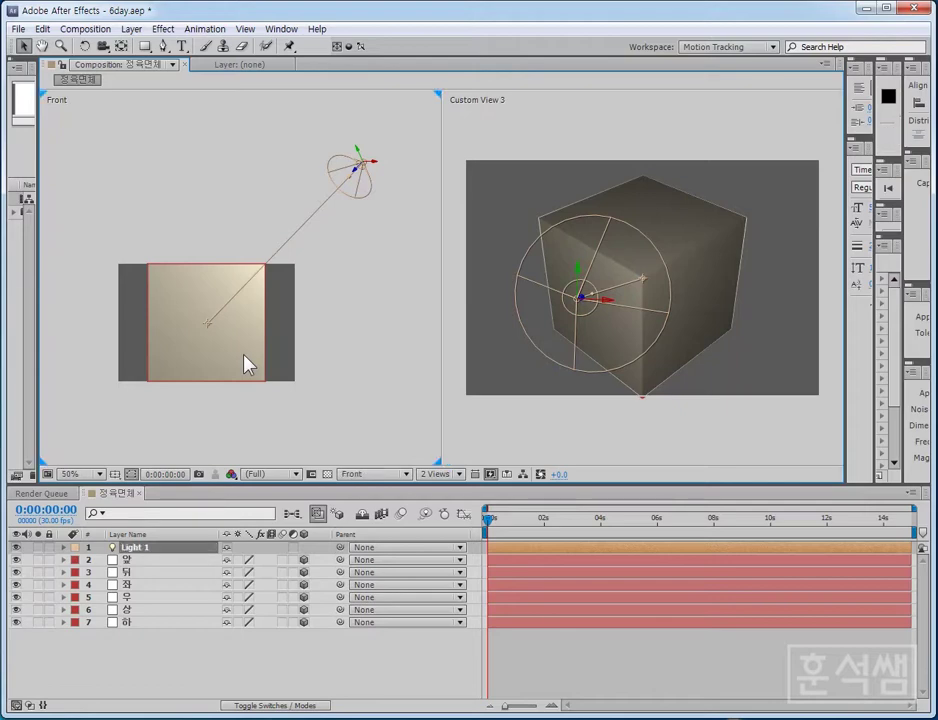
# - Add a second spot light, Light 2, at 120% intensity and drag it toward the upper left
pyautogui.click(133, 30)
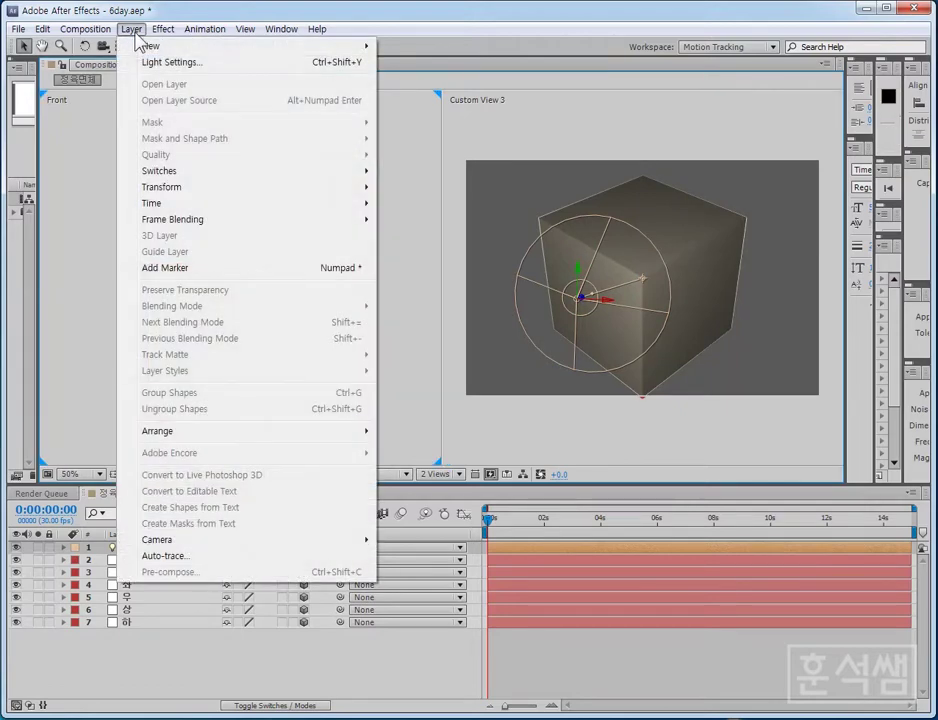
pyautogui.moveTo(210, 47)
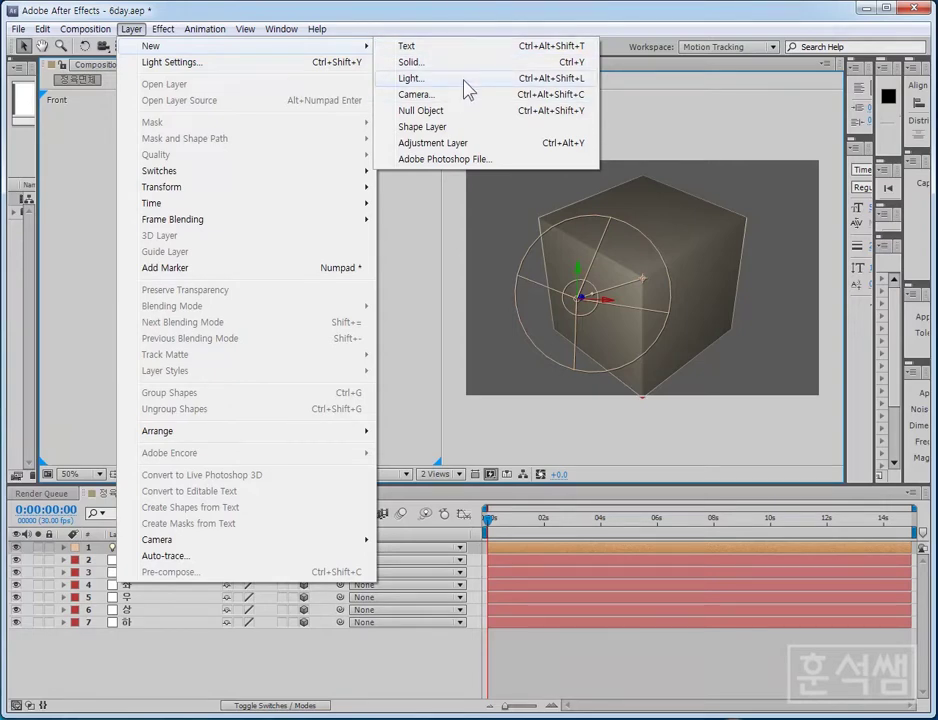
pyautogui.click(464, 80)
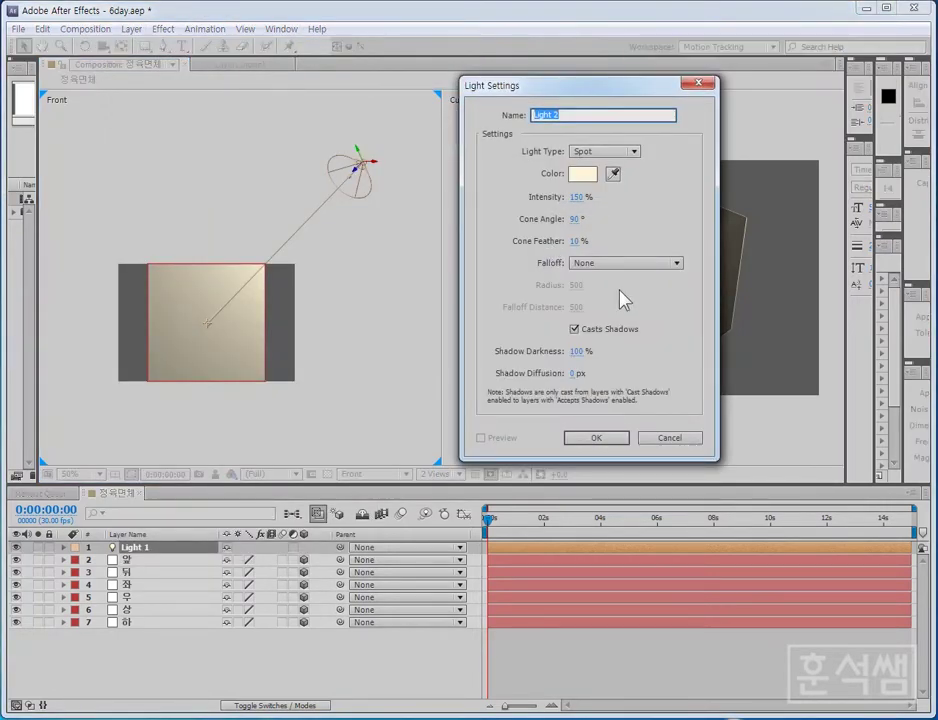
pyautogui.click(585, 197)
pyautogui.write('120')
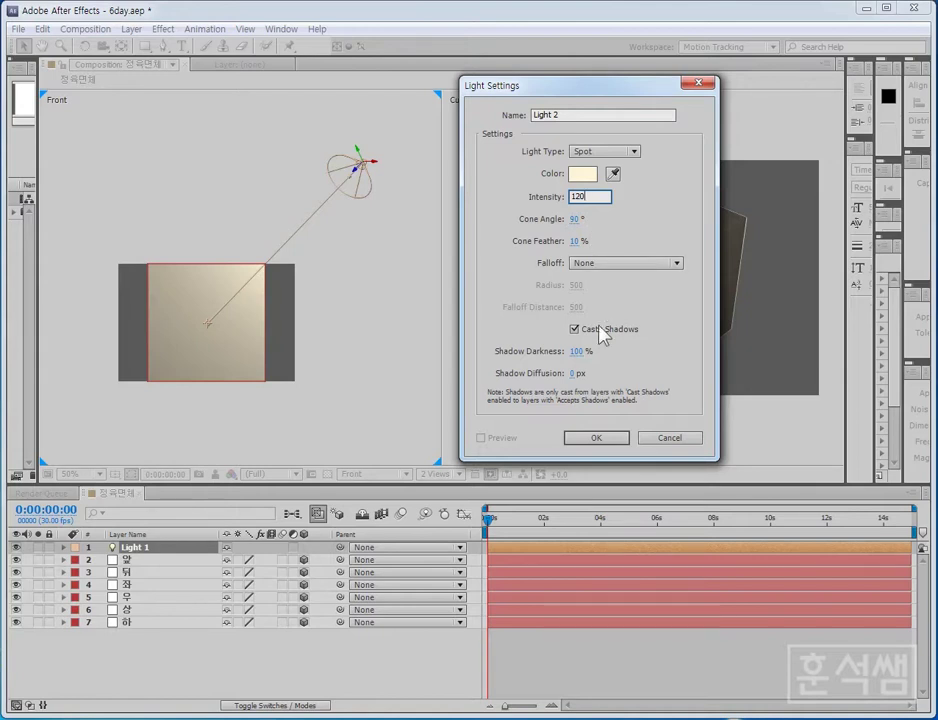
pyautogui.click(597, 438)
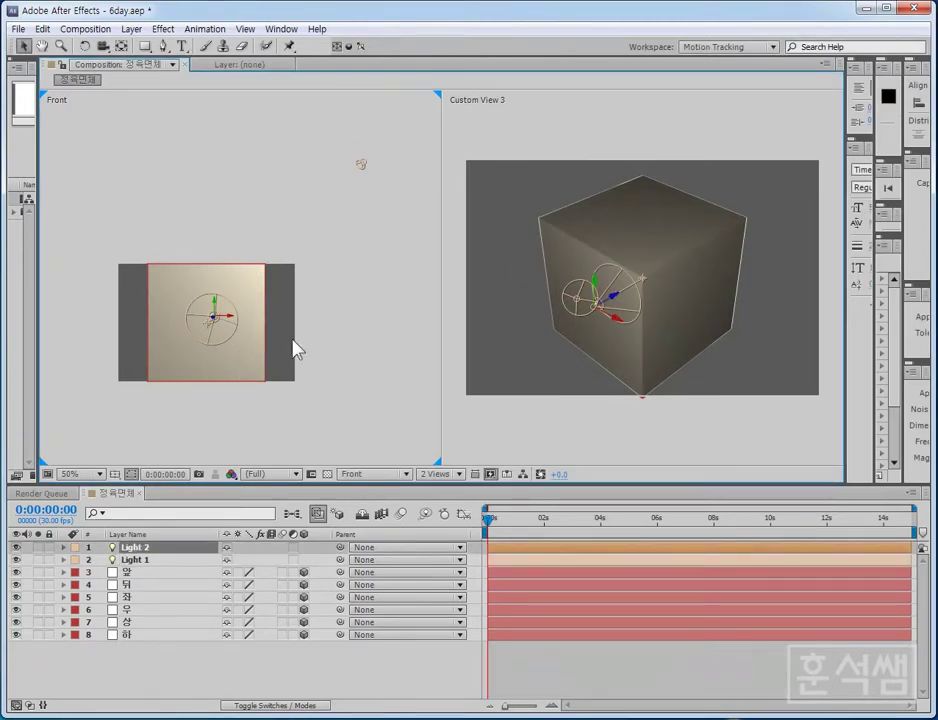
pyautogui.scroll(2, 293, 347)
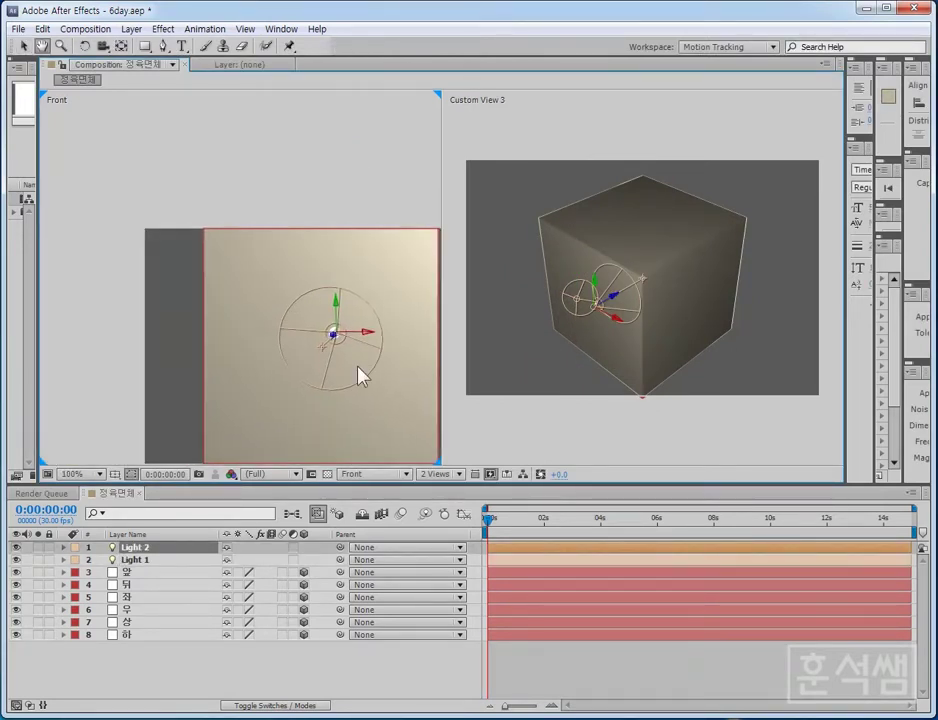
pyautogui.moveTo(342, 342); pyautogui.dragTo(94, 134)
# - Zoom the front view out to 50% and drag Light 2 farther up-left of the cube
pyautogui.press(',')
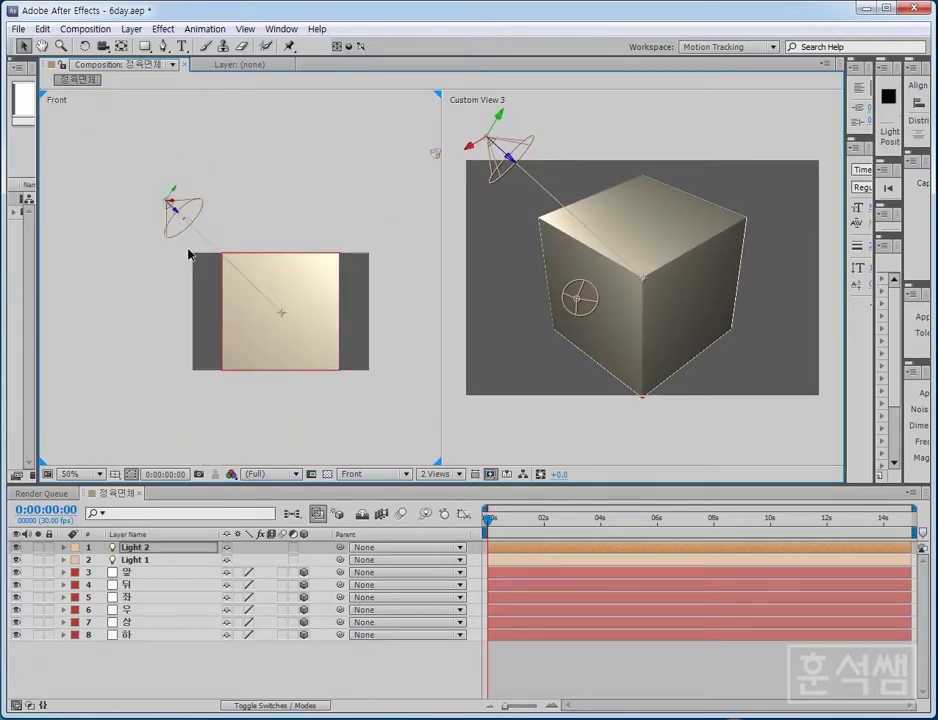
pyautogui.moveTo(335, 224); pyautogui.dragTo(271, 278)
pyautogui.click(368, 209)
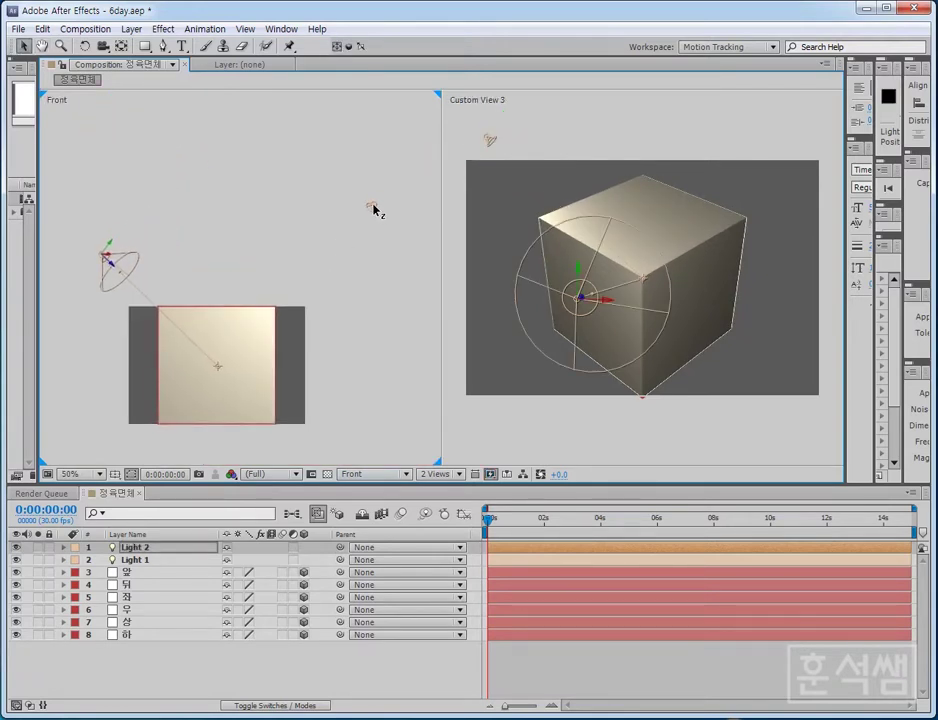
pyautogui.click(105, 260)
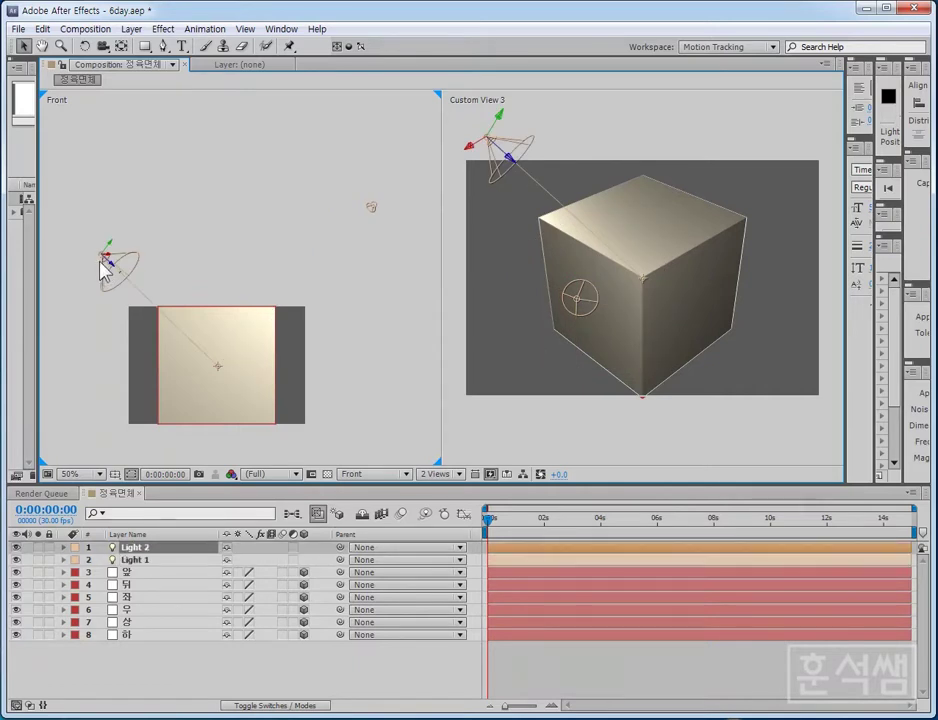
pyautogui.moveTo(104, 262); pyautogui.dragTo(69, 230)
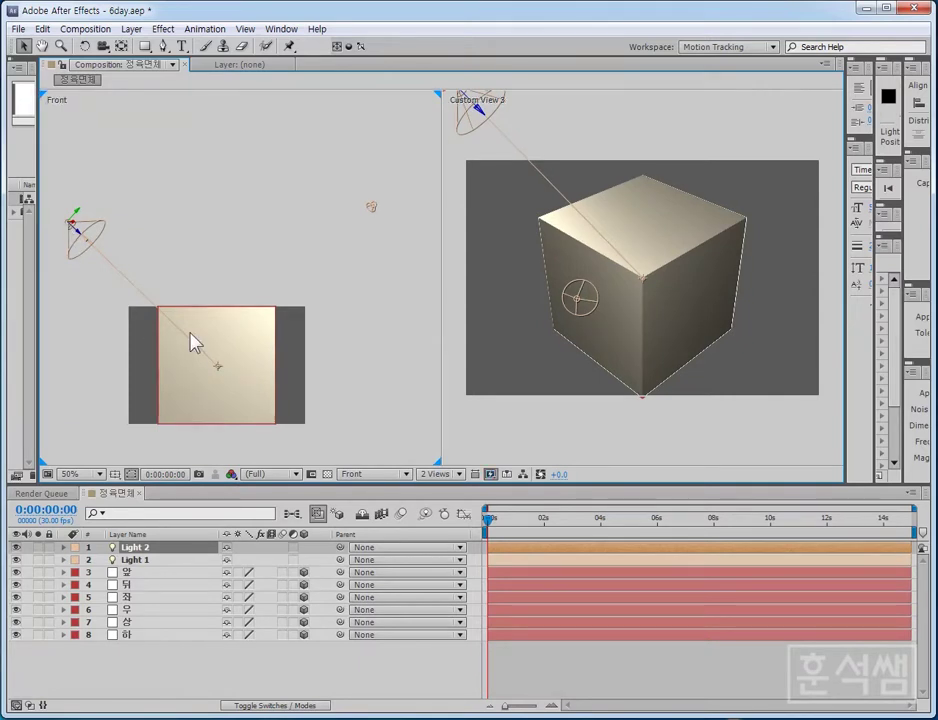
pyautogui.click(379, 375)
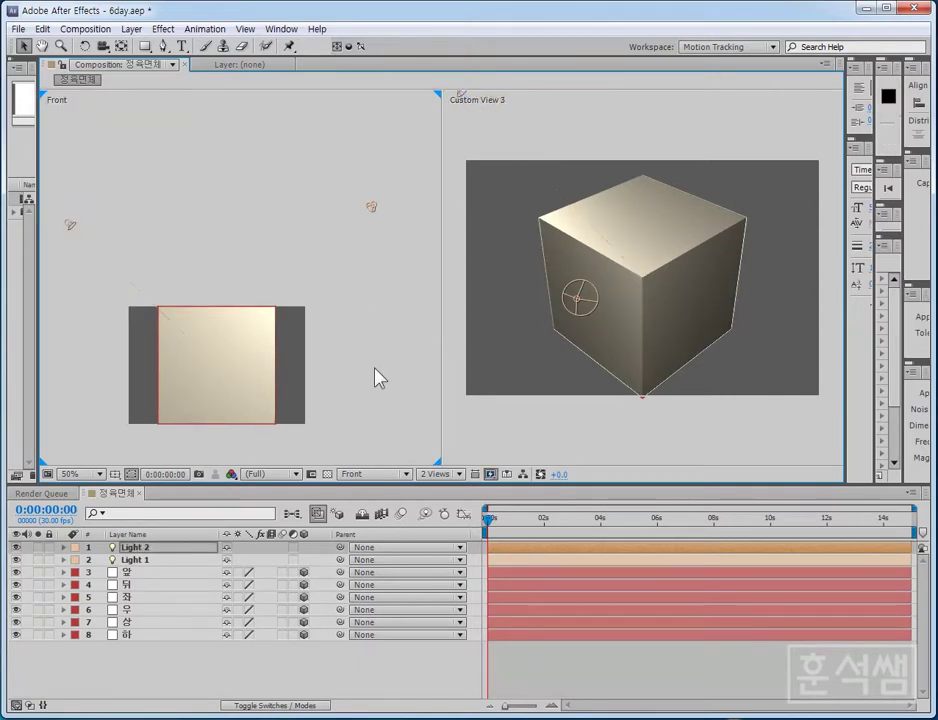
# - Switch the left view to Top, pan to show both lights, and select Light 2
pyautogui.click(389, 476)
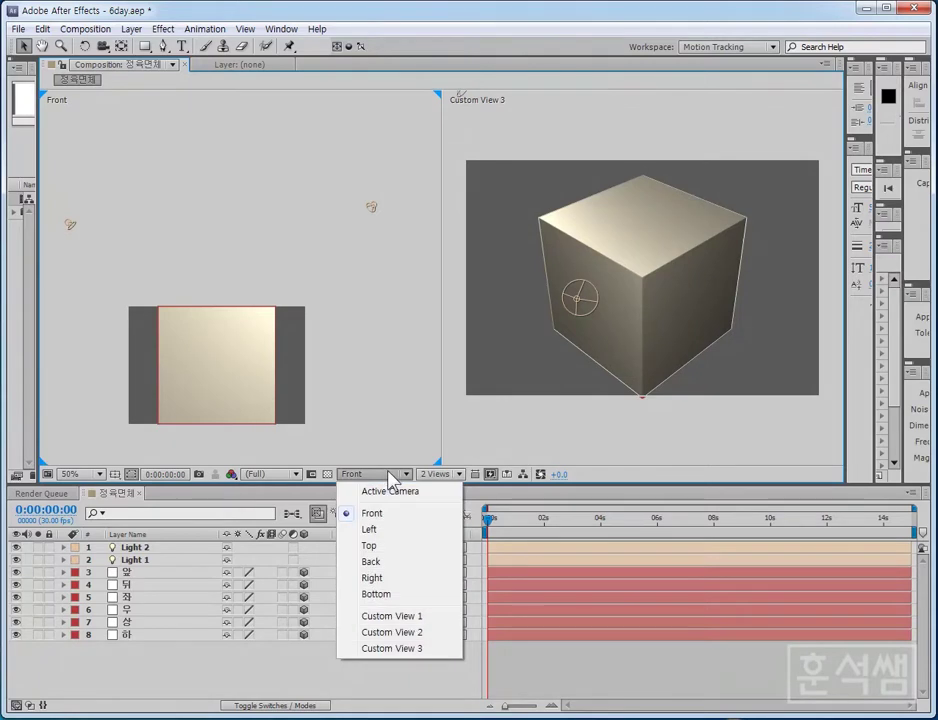
pyautogui.click(369, 545)
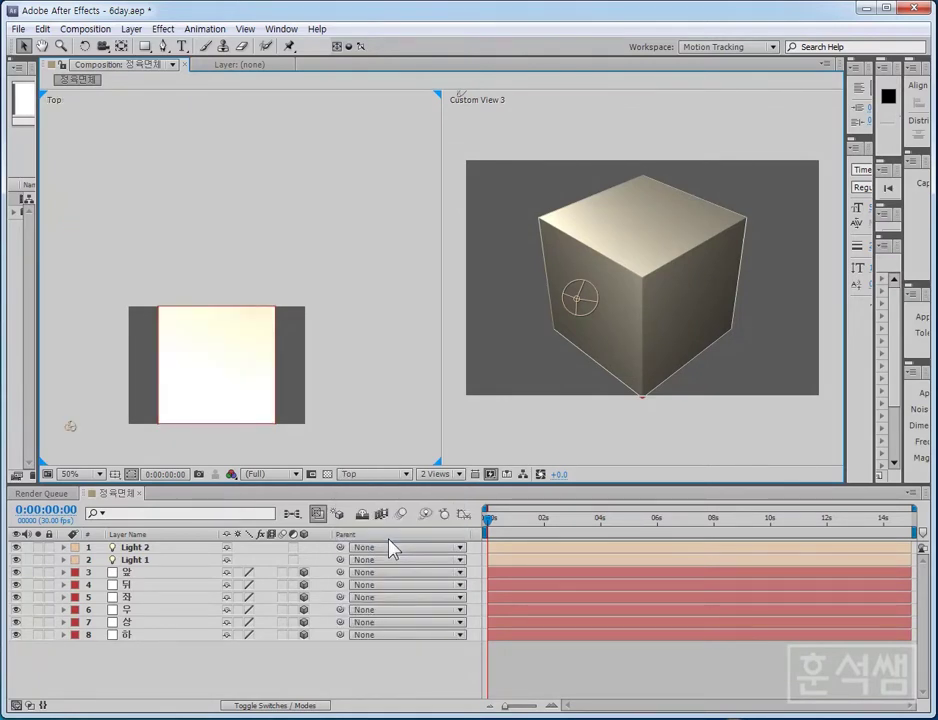
pyautogui.moveTo(325, 380); pyautogui.dragTo(368, 255)
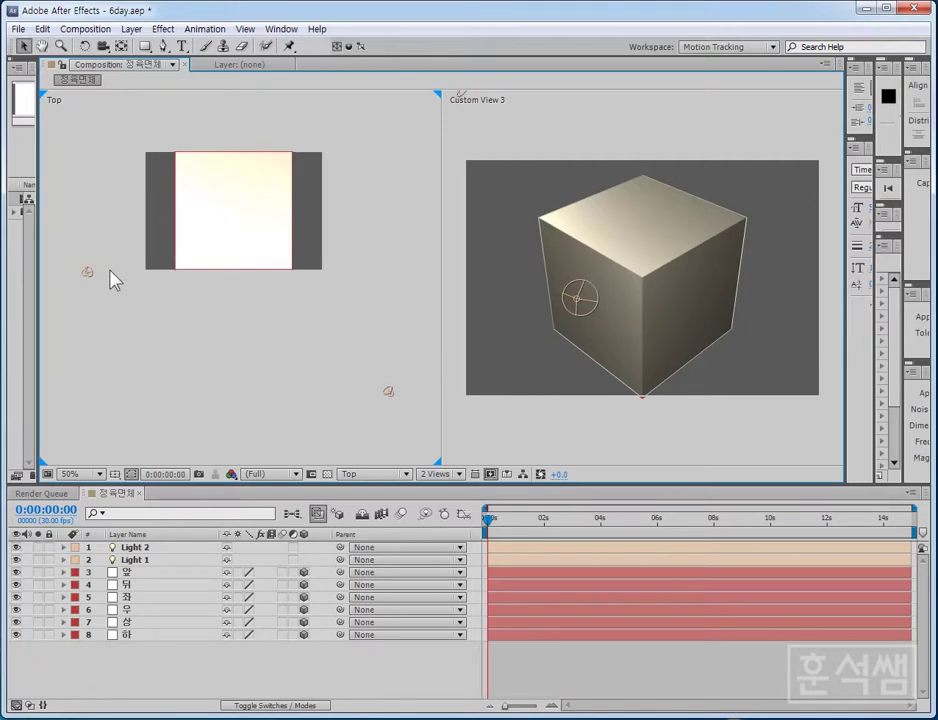
pyautogui.click(88, 270)
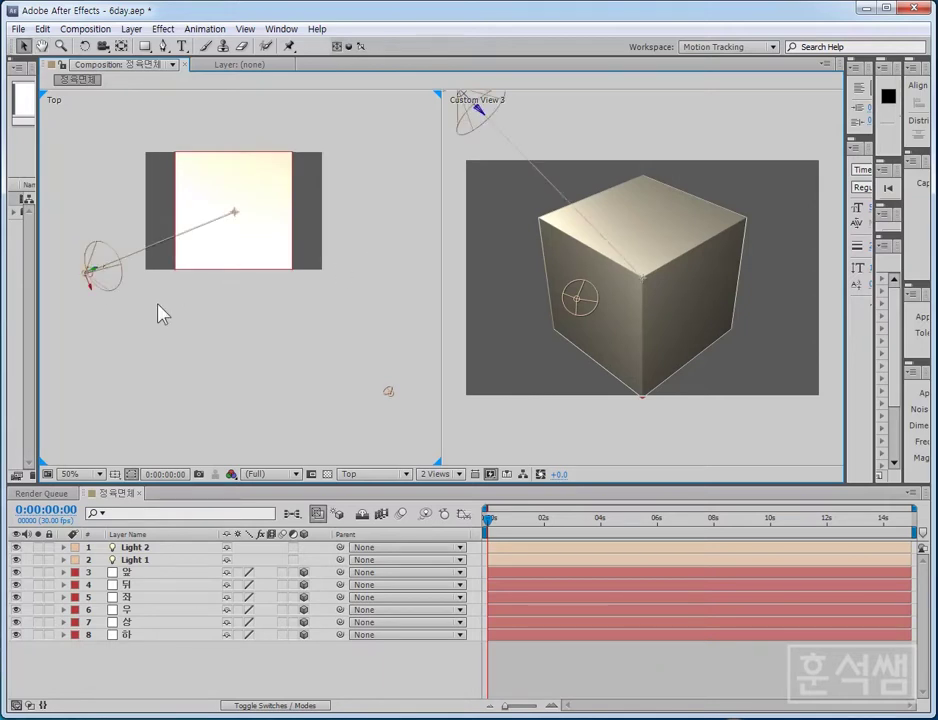
pyautogui.keyDown('shift'); pyautogui.click(388, 390); pyautogui.keyUp('shift')
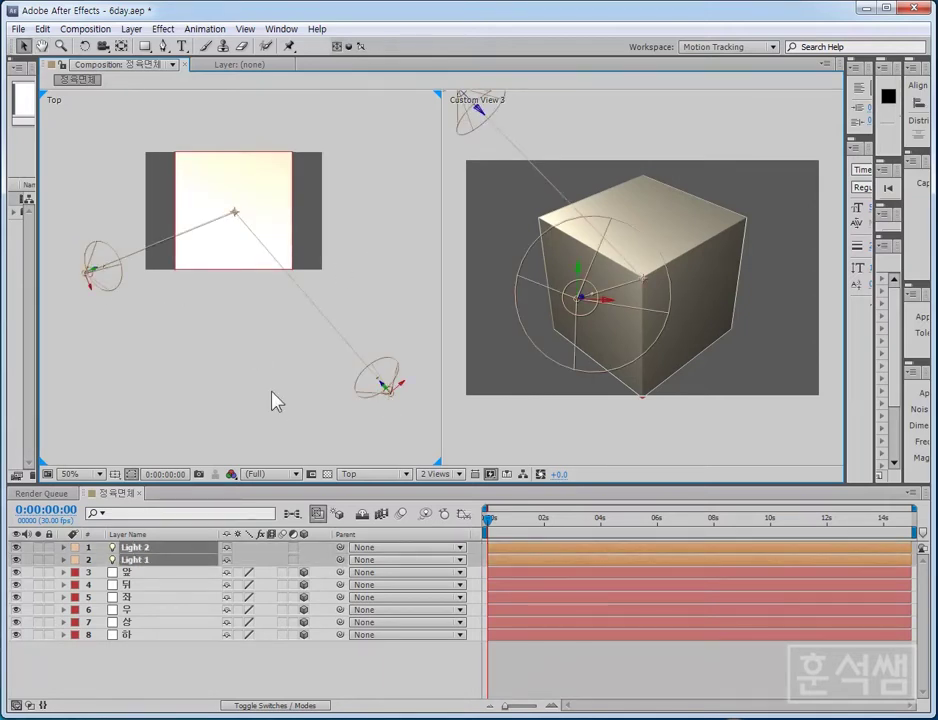
pyautogui.click(122, 335)
pyautogui.click(90, 272)
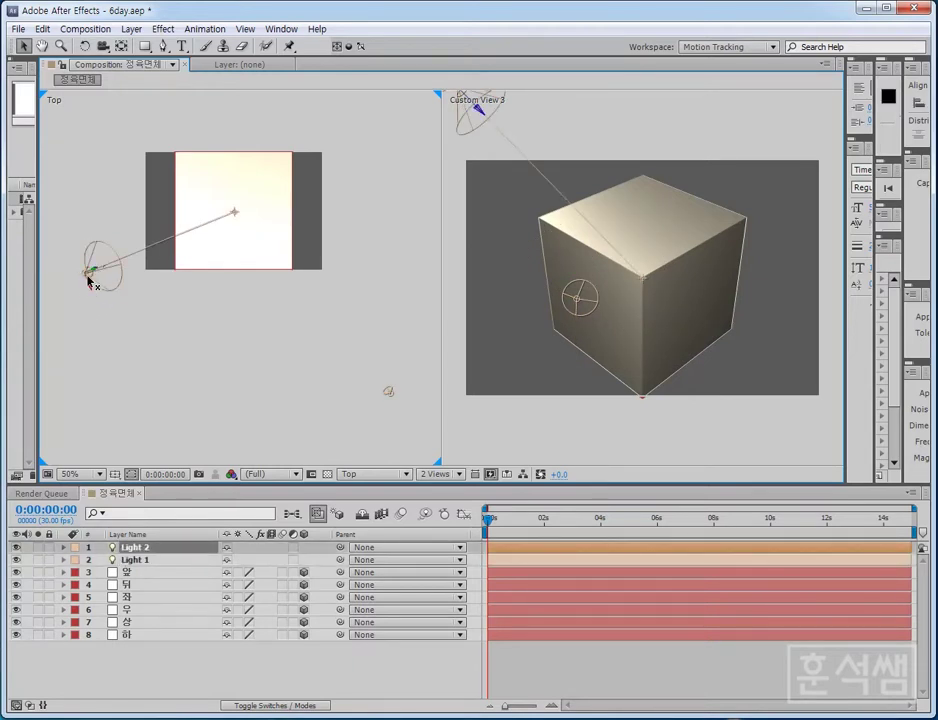
# - Place Light 2 at the cube's lower left and Light 1 at its lower right
pyautogui.moveTo(90, 282)
pyautogui.mouseDown()
pyautogui.moveTo(78, 346)
pyautogui.moveTo(52, 377)
pyautogui.mouseUp()
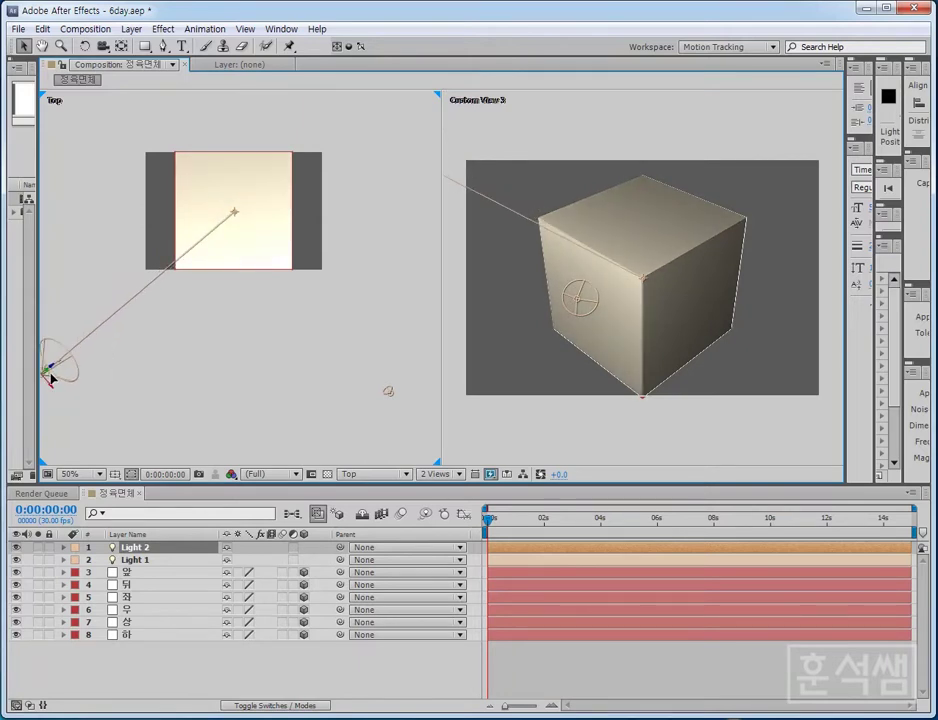
pyautogui.click(395, 392)
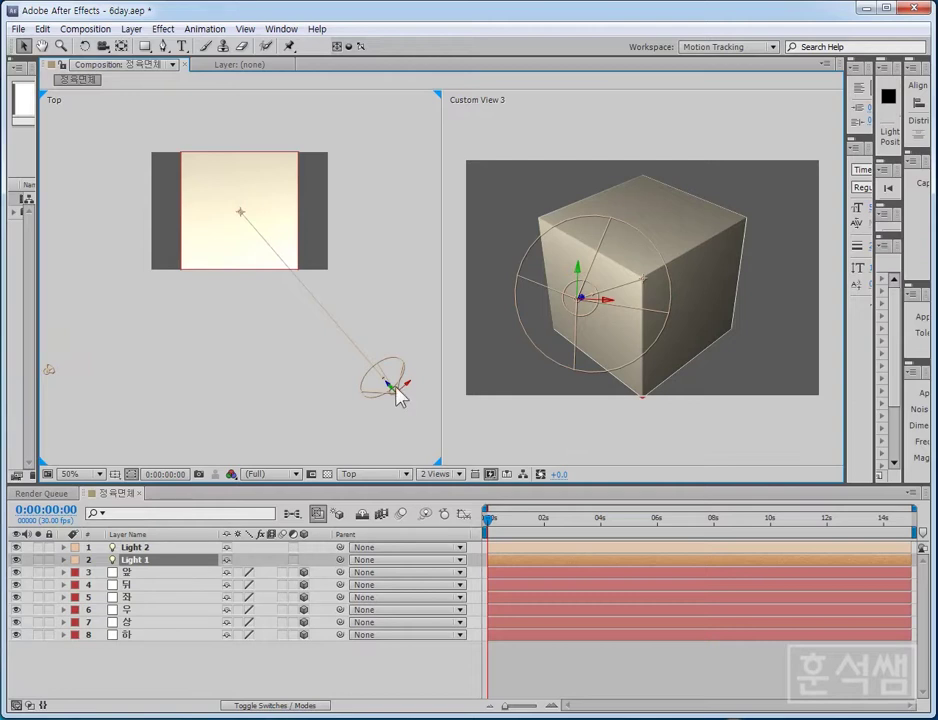
pyautogui.moveTo(397, 394); pyautogui.dragTo(421, 369)
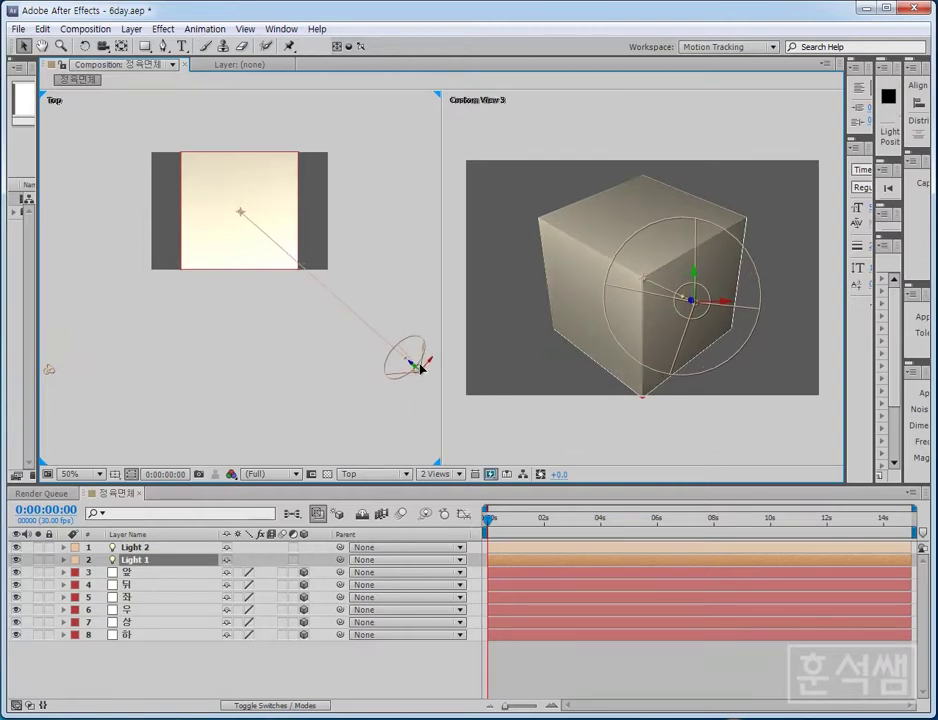
pyautogui.click(50, 372)
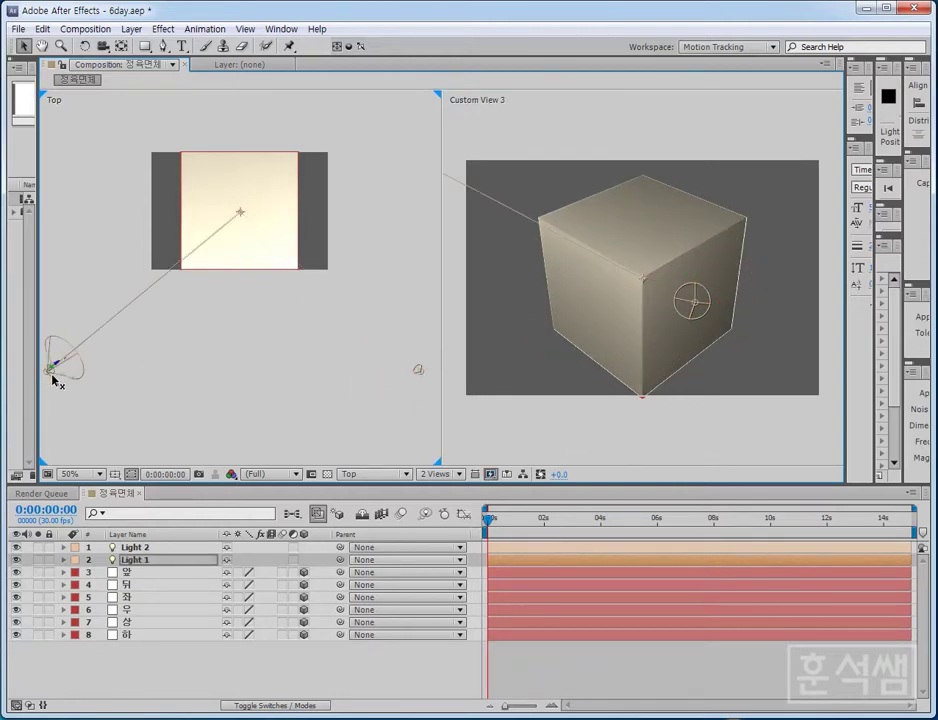
pyautogui.moveTo(52, 370); pyautogui.dragTo(52, 358)
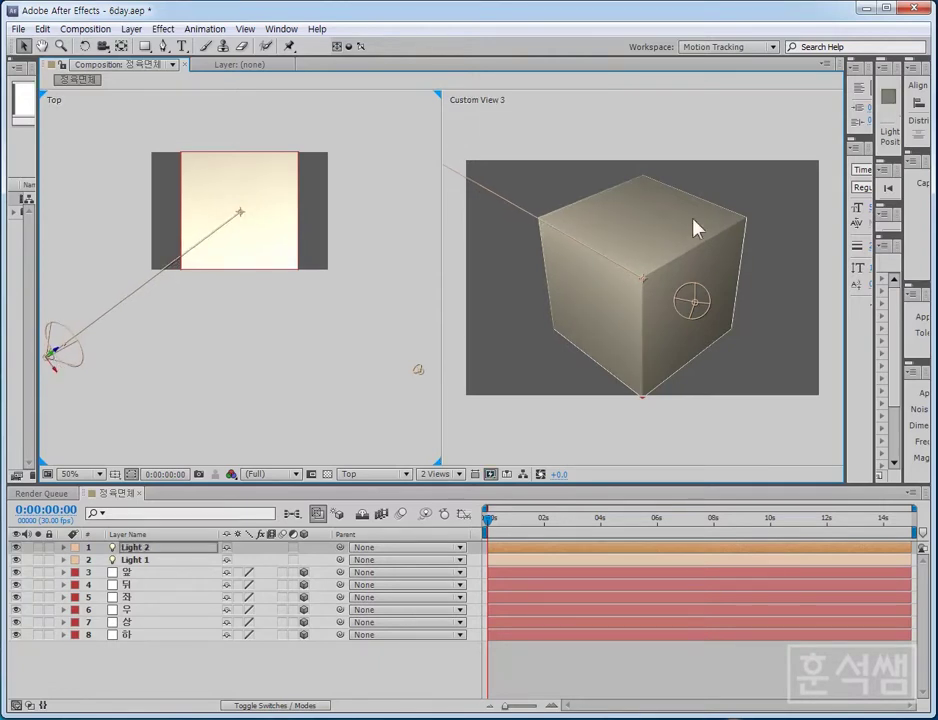
pyautogui.click(694, 300)
pyautogui.moveTo(703, 302); pyautogui.dragTo(690, 309)
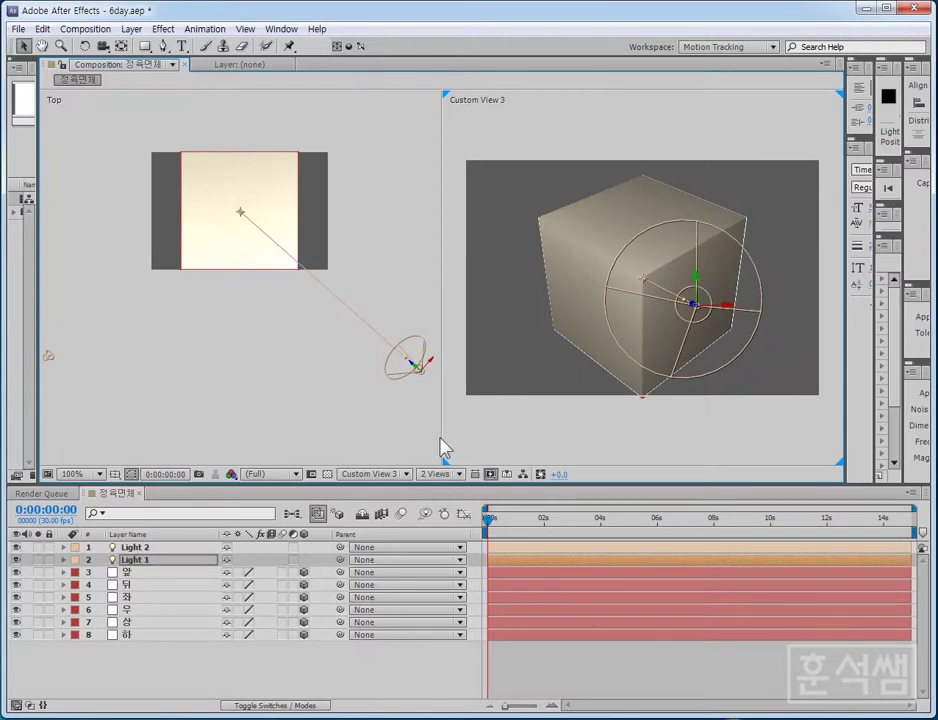
# - Deselect Light 1 and switch the right viewer to Custom View 1
pyautogui.click(544, 433)
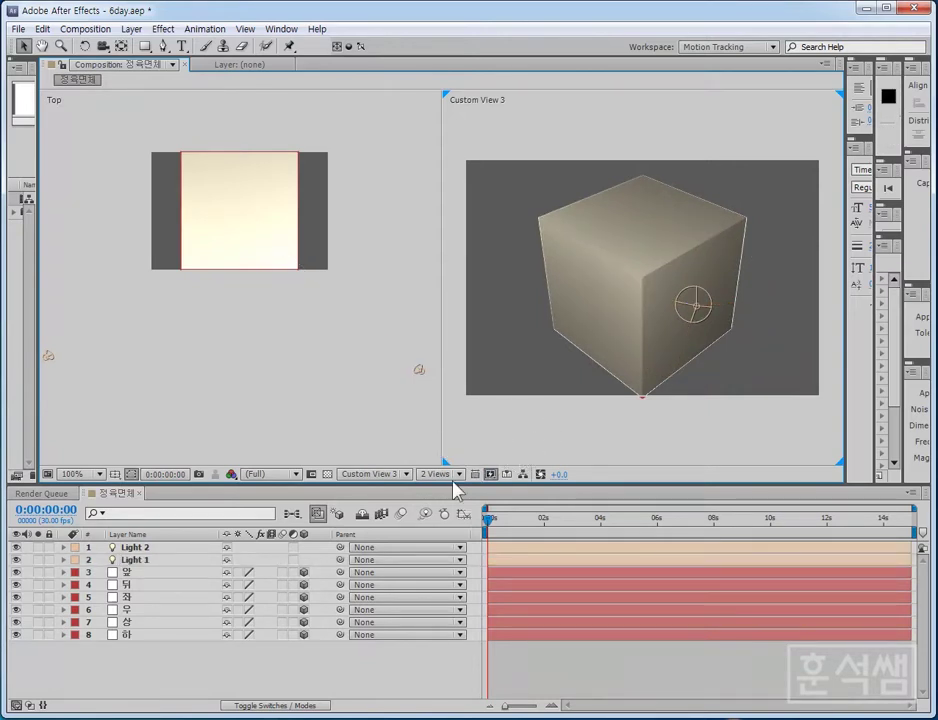
pyautogui.click(376, 472)
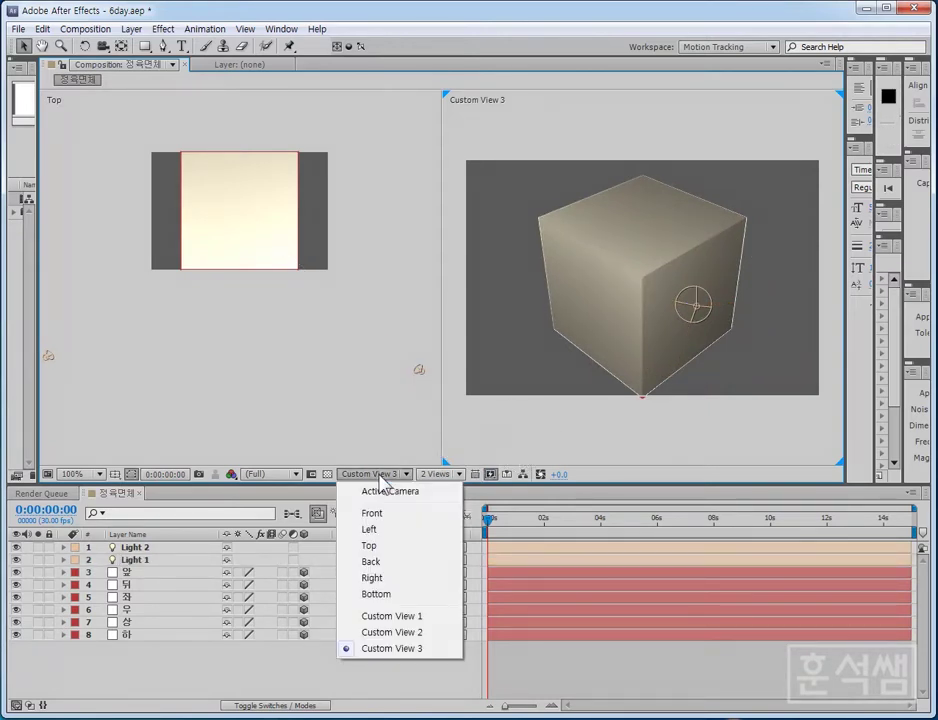
pyautogui.click(396, 617)
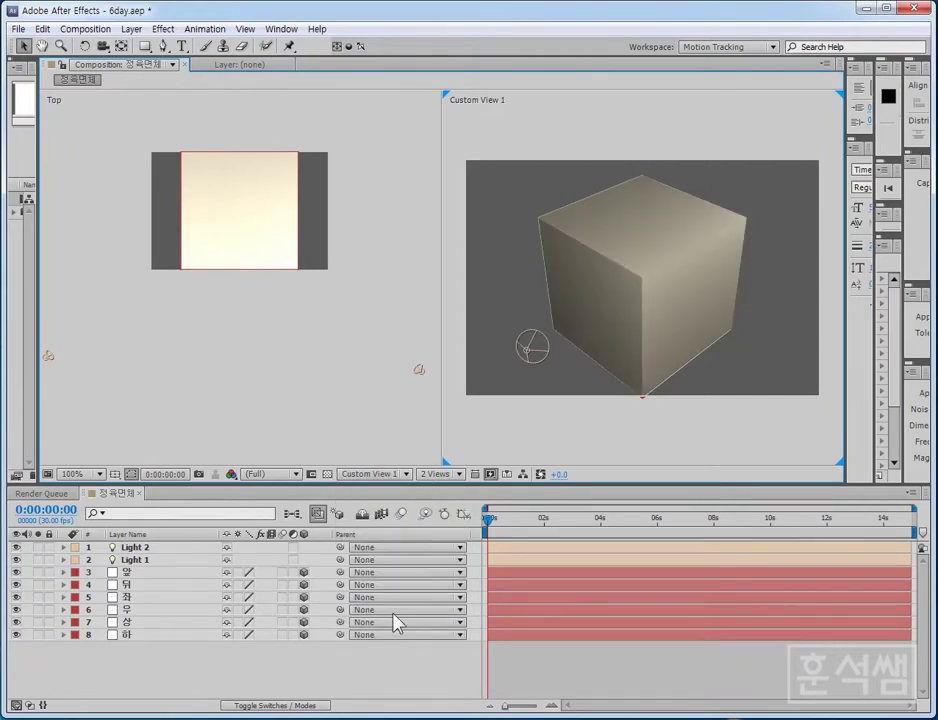
# - Drag Light 2 closer, just off the cube's front-left corner, aimed at its centre
pyautogui.click(528, 349)
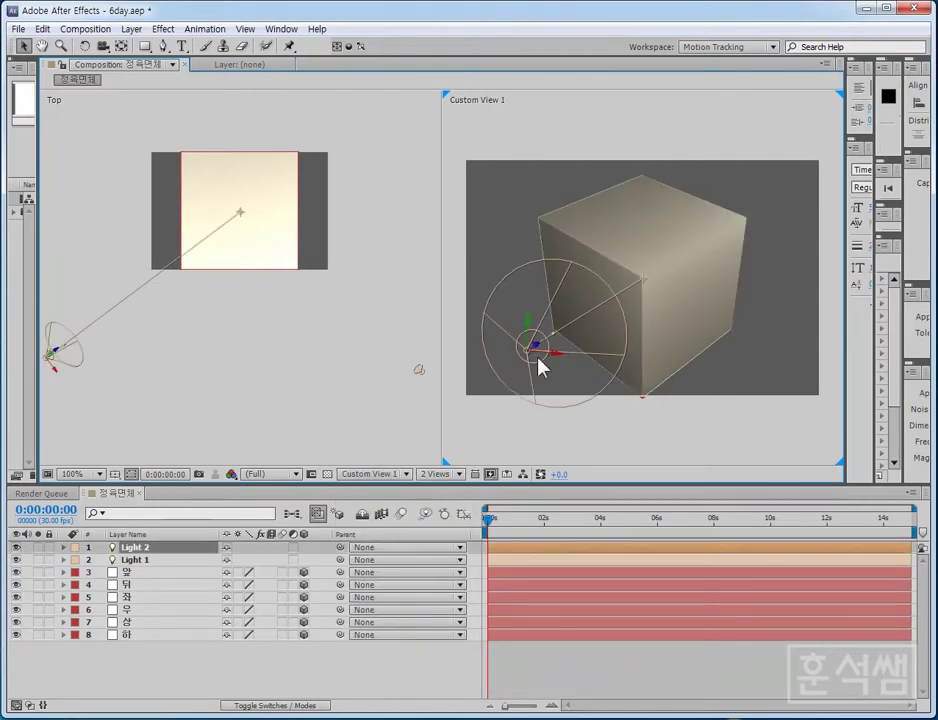
pyautogui.moveTo(528, 349); pyautogui.dragTo(525, 343)
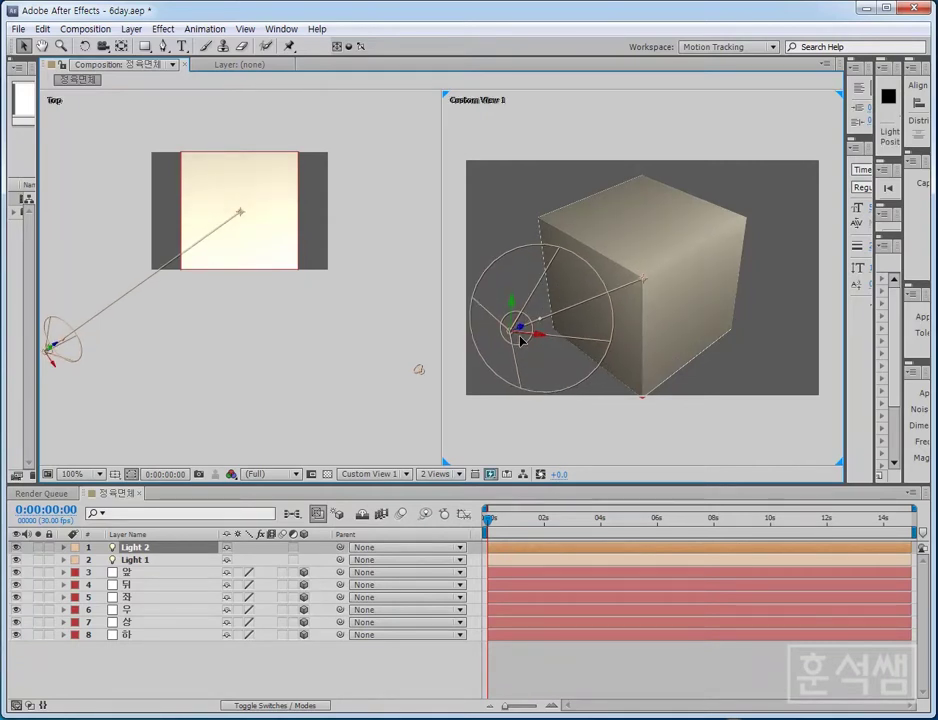
pyautogui.moveTo(535, 337); pyautogui.dragTo(540, 333)
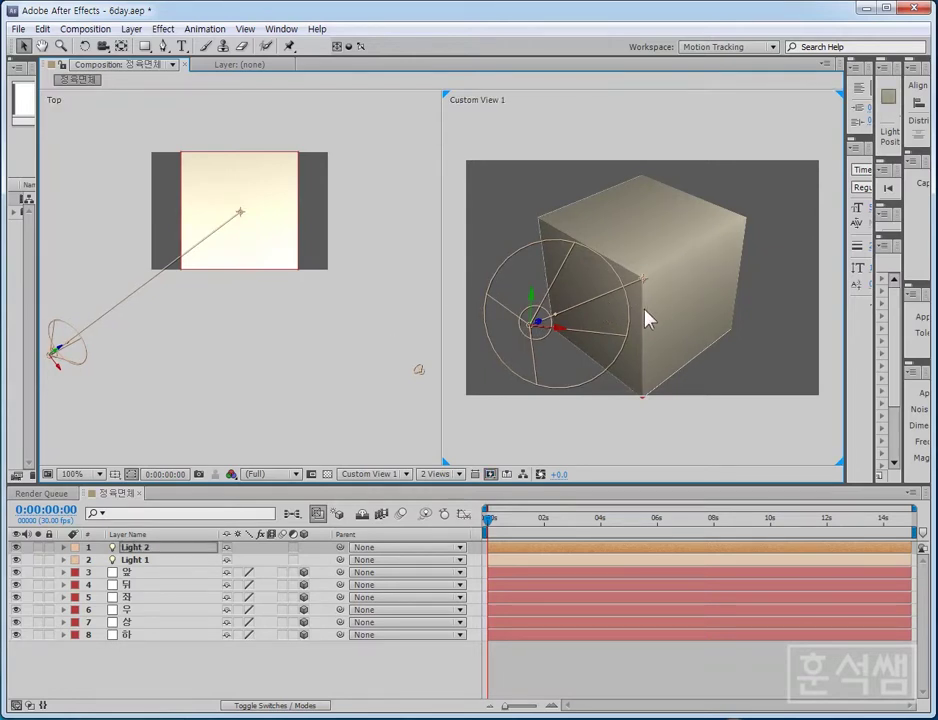
pyautogui.scroll(2, 668, 290)
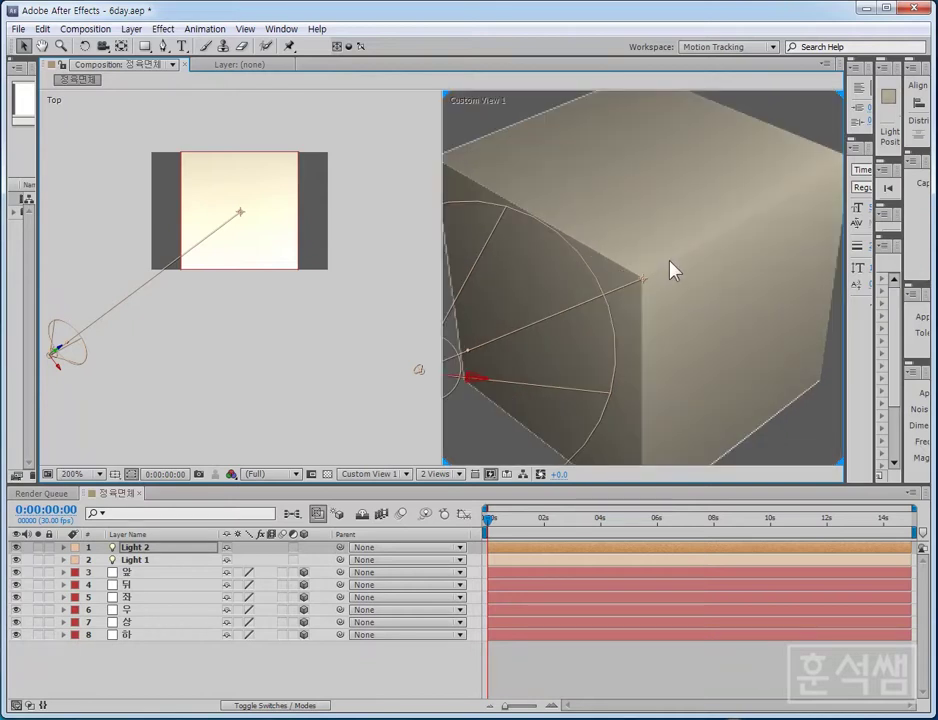
pyautogui.scroll(-2, 670, 270)
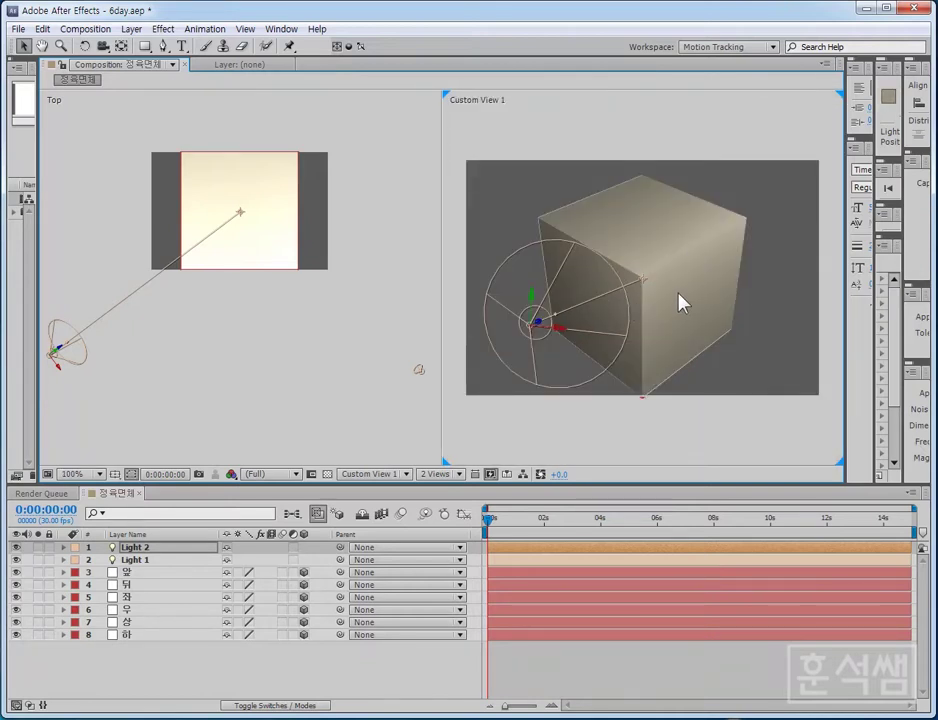
# - Create Camera 1 via Layer > New > Camera as a Two-Node Camera with the 35mm preset
pyautogui.click(131, 29)
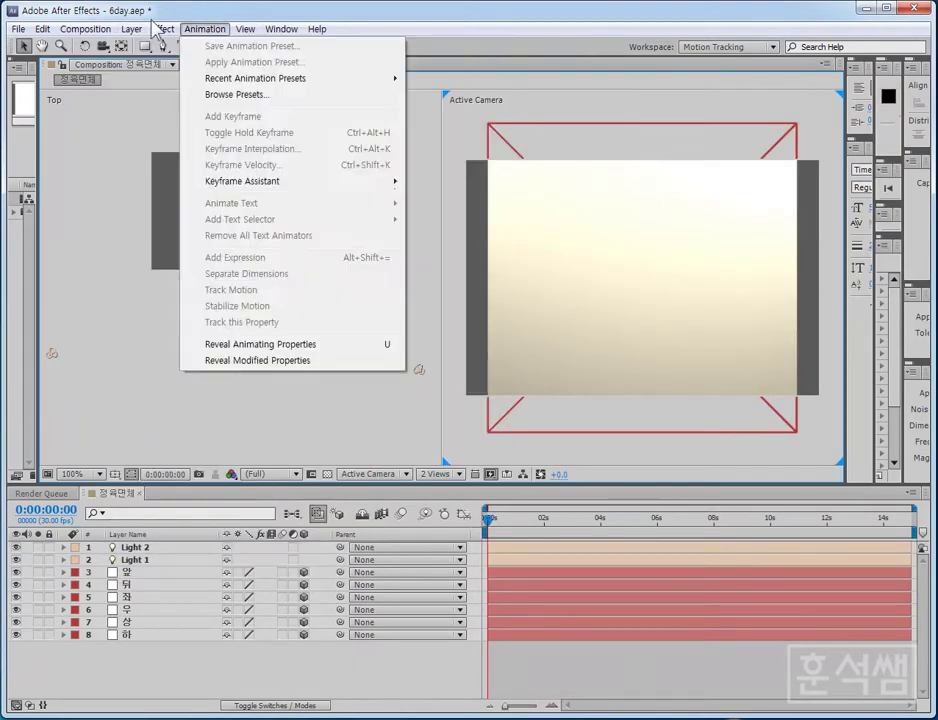
pyautogui.moveTo(255, 48)
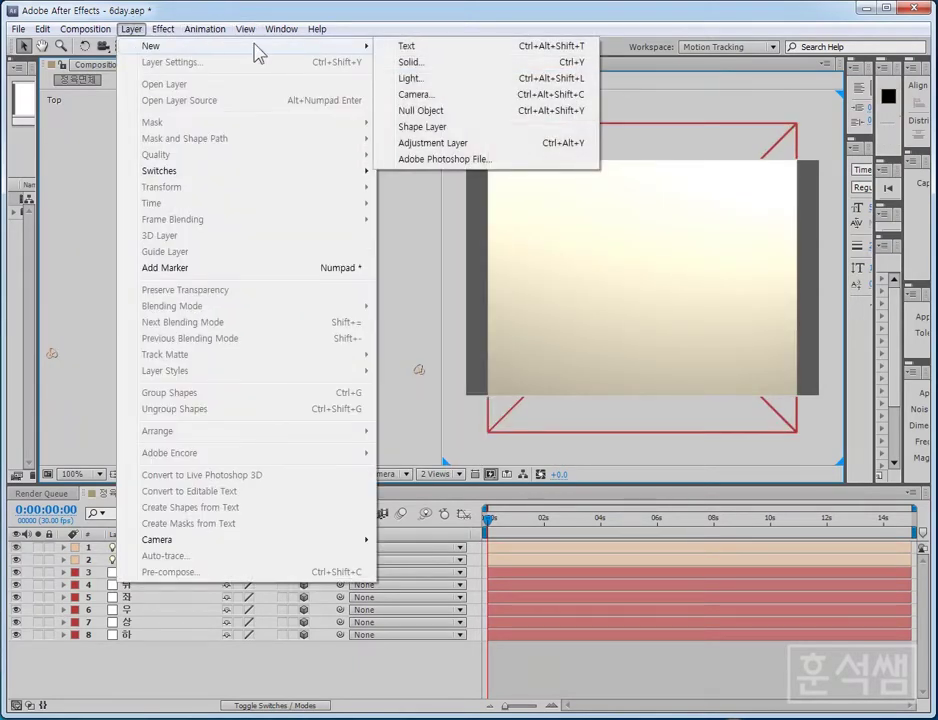
pyautogui.click(420, 94)
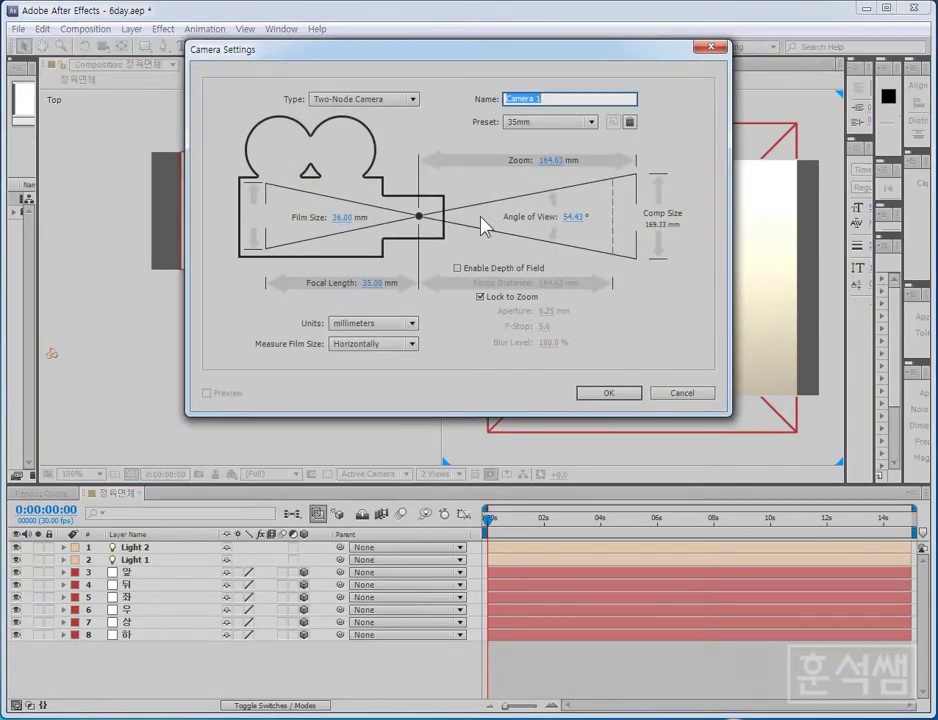
pyautogui.click(411, 99)
pyautogui.click(437, 96)
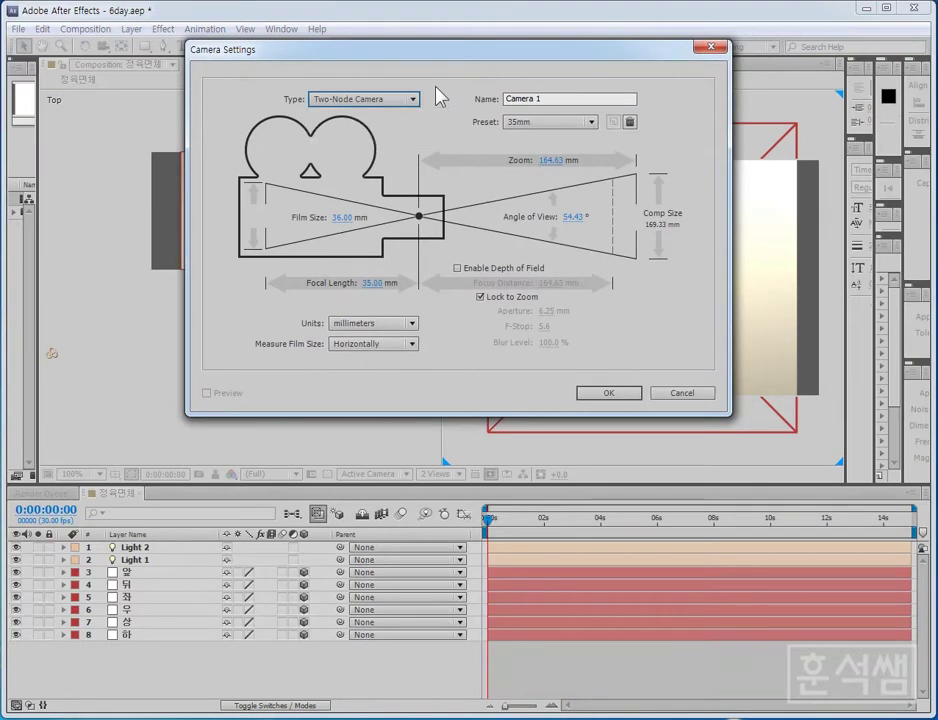
pyautogui.click(522, 121)
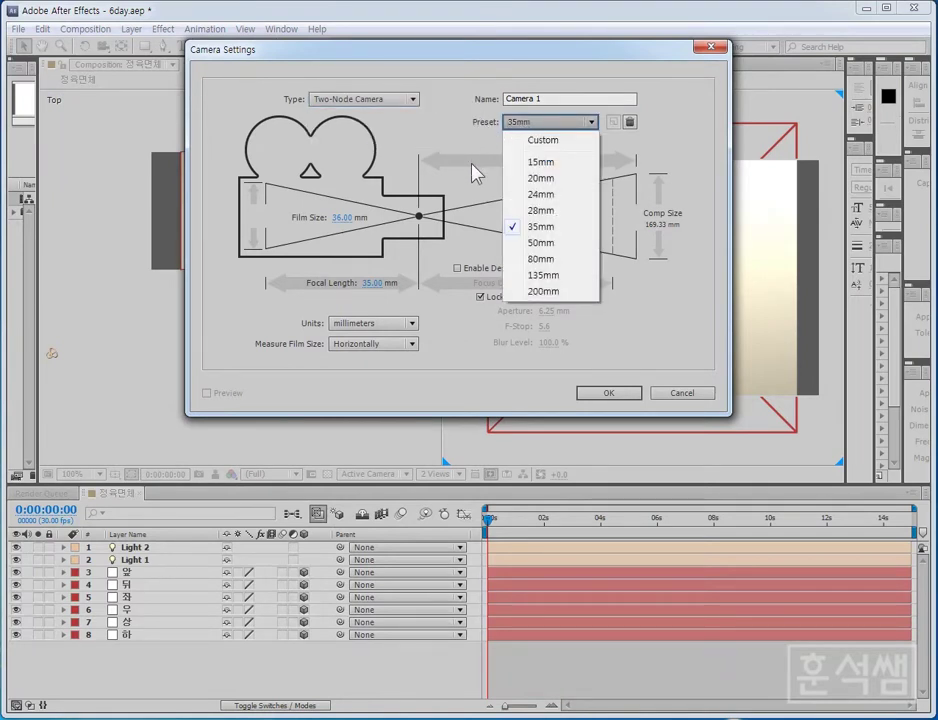
pyautogui.click(476, 174)
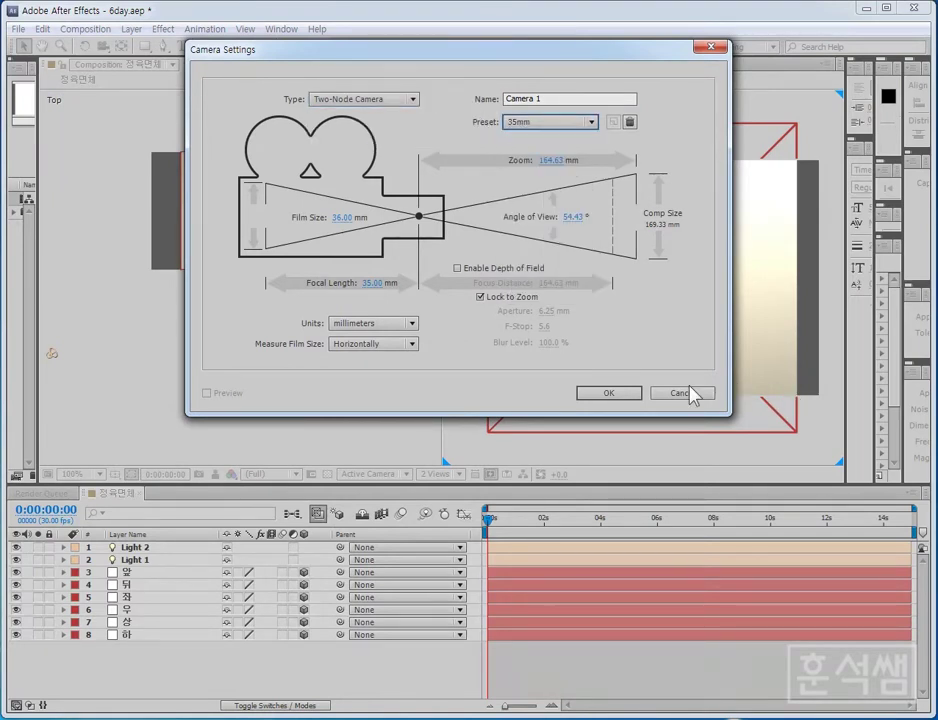
pyautogui.click(610, 394)
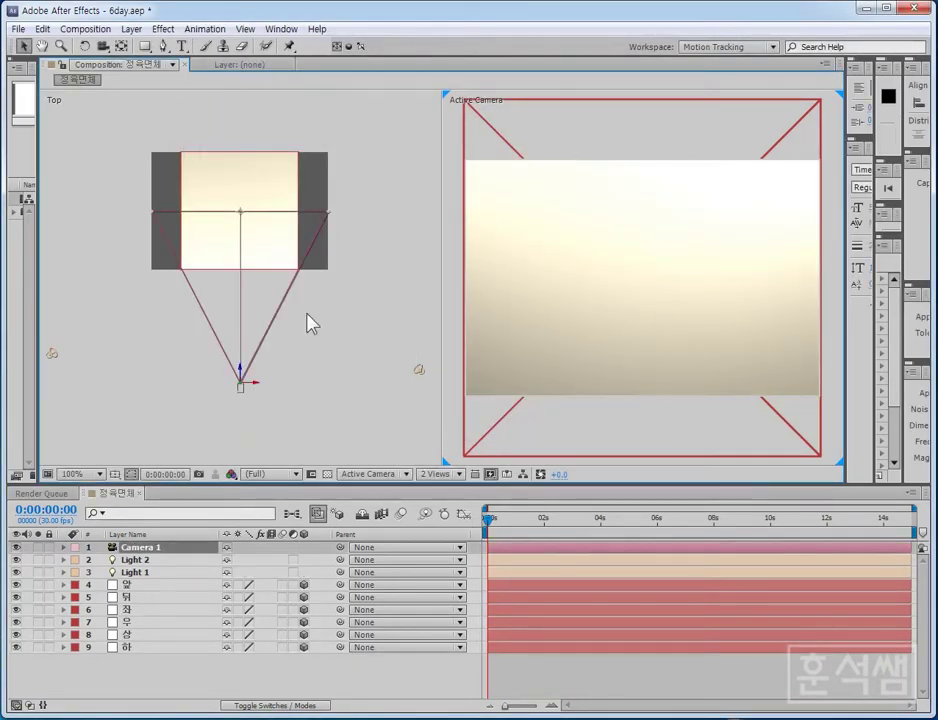
# - Drag Camera 1 downward in the Top view, away from the cube, to frame the whole front face
pyautogui.moveTo(318, 329); pyautogui.dragTo(314, 293)
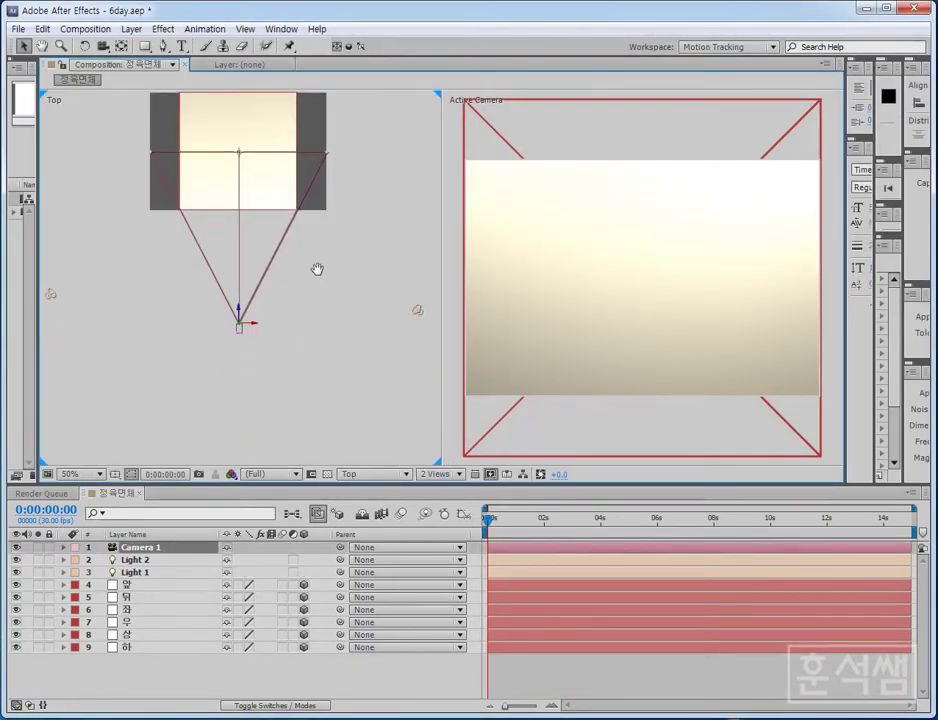
pyautogui.click(235, 368)
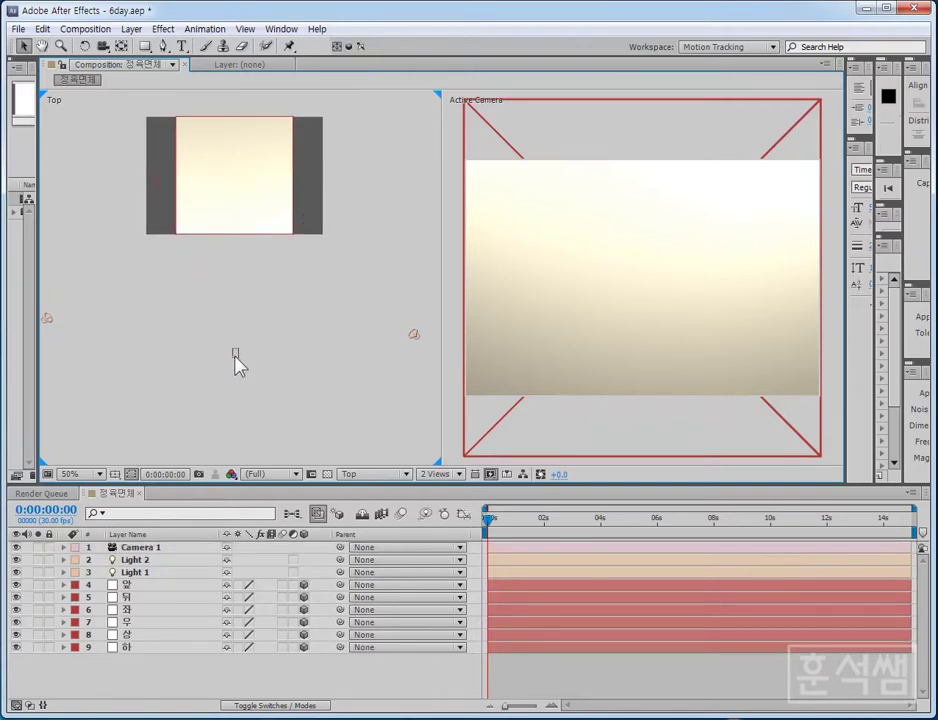
pyautogui.click(236, 352)
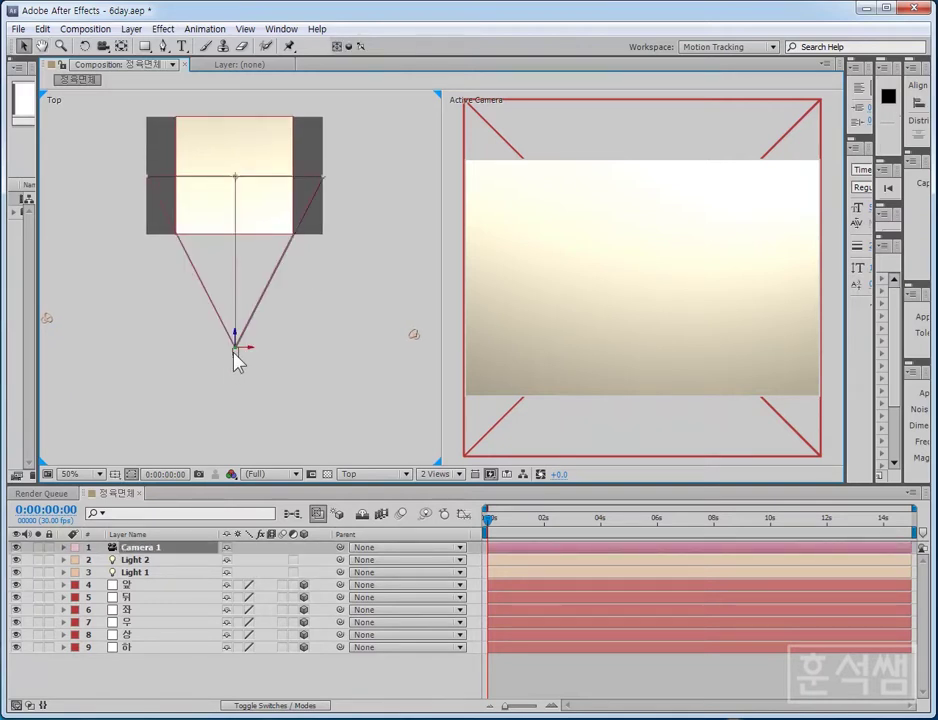
pyautogui.moveTo(236, 355); pyautogui.dragTo(230, 511)
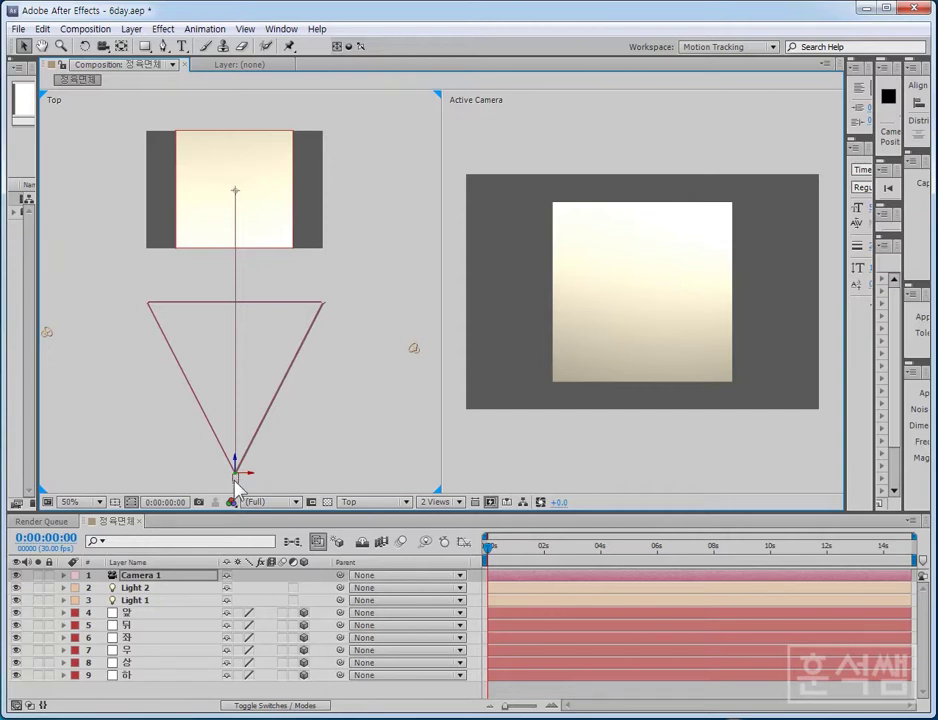
# - Move Camera 1 in the Top view off the cube's front-right corner so two faces show in perspective
pyautogui.moveTo(235, 477)
pyautogui.mouseDown()
pyautogui.moveTo(370, 481)
pyautogui.moveTo(435, 459)
pyautogui.mouseUp()
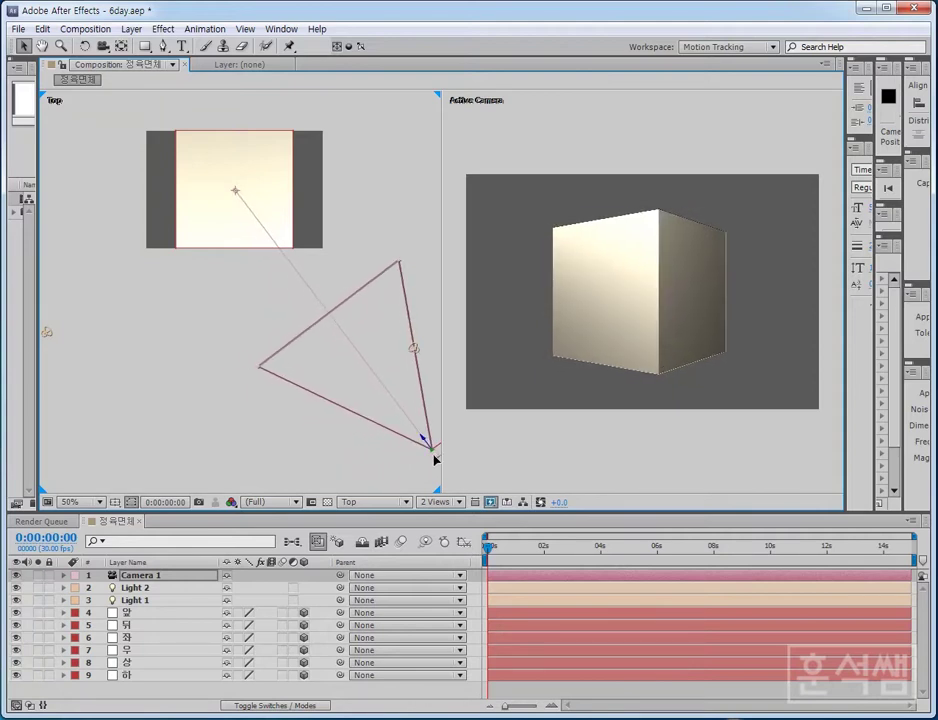
pyautogui.moveTo(435, 459)
pyautogui.mouseDown()
pyautogui.moveTo(60, 443)
pyautogui.moveTo(278, 485)
pyautogui.moveTo(433, 451)
pyautogui.mouseUp()
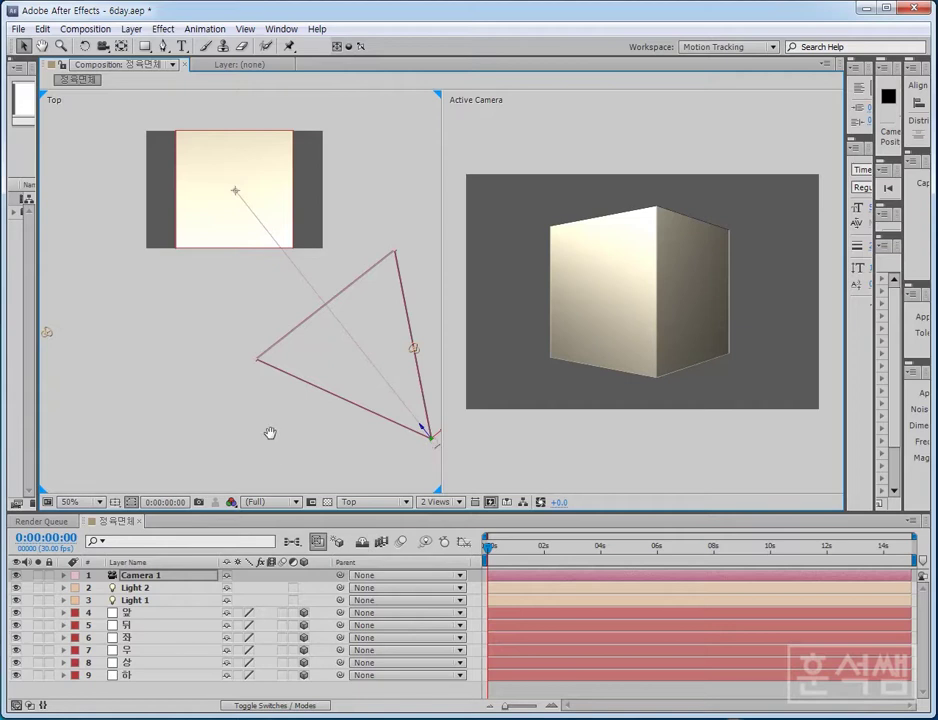
pyautogui.moveTo(270, 432); pyautogui.dragTo(196, 427)
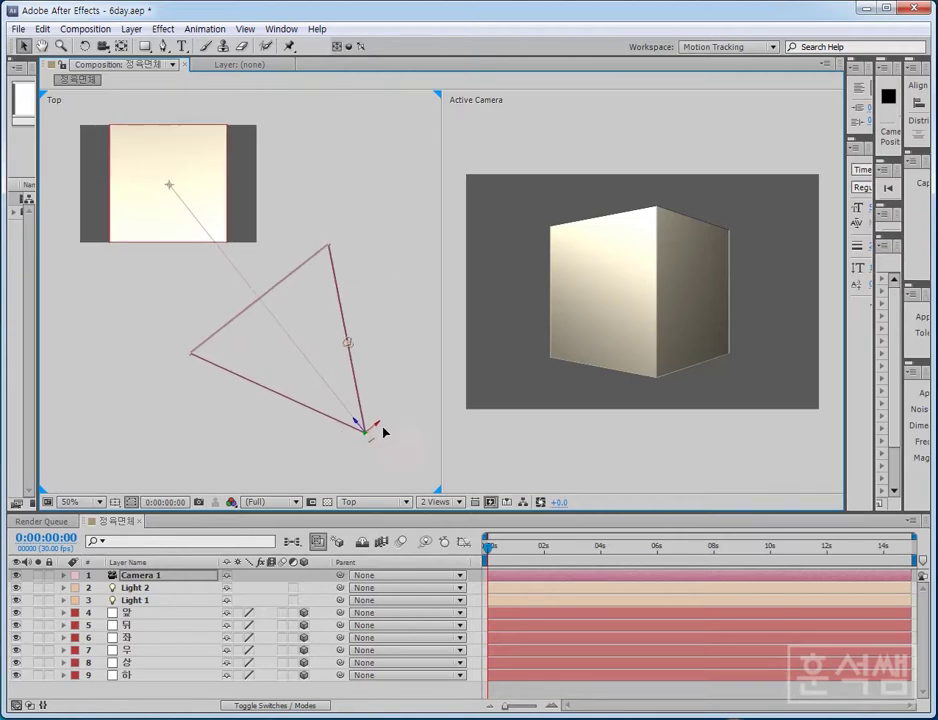
pyautogui.moveTo(383, 432); pyautogui.dragTo(402, 416)
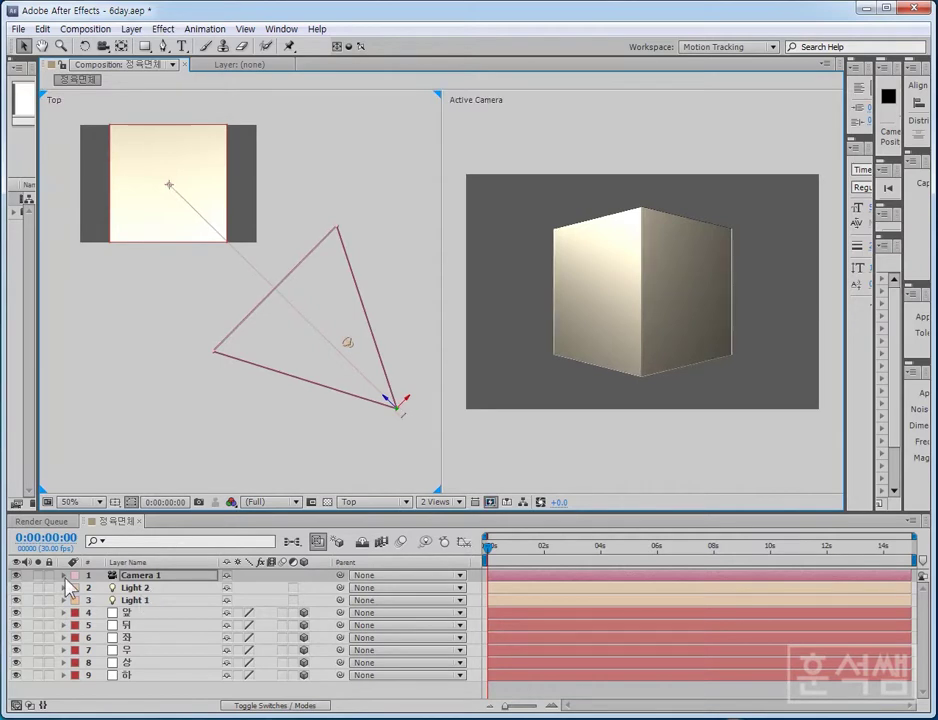
# - Expand Camera 1's Transform and set stopwatch keyframes on Point of Interest and Position at 0:00:00:00
pyautogui.click(63, 576)
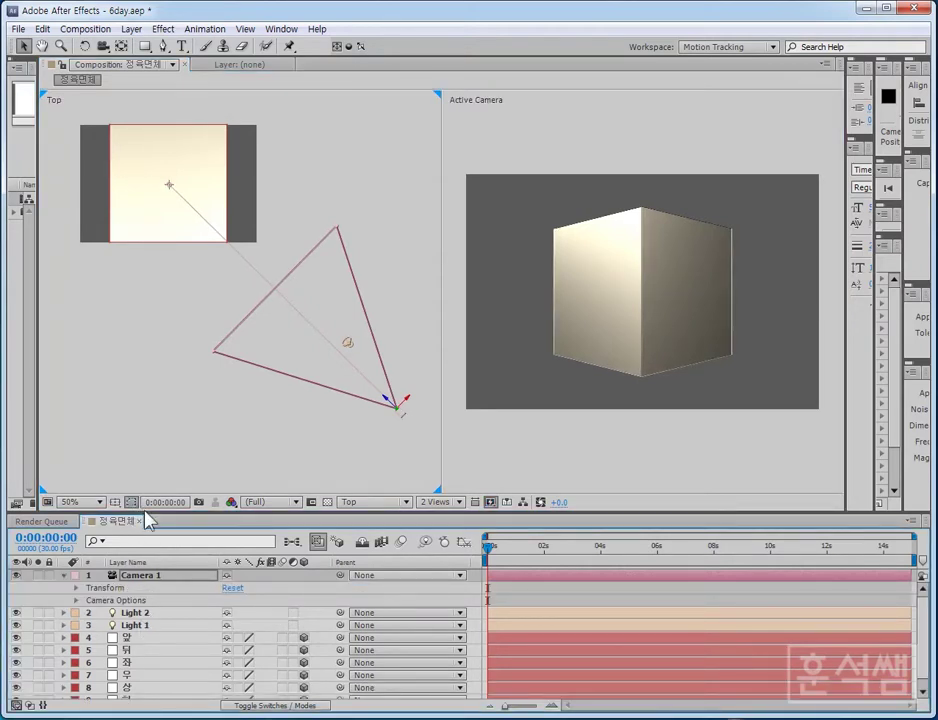
pyautogui.moveTo(147, 513); pyautogui.dragTo(152, 459)
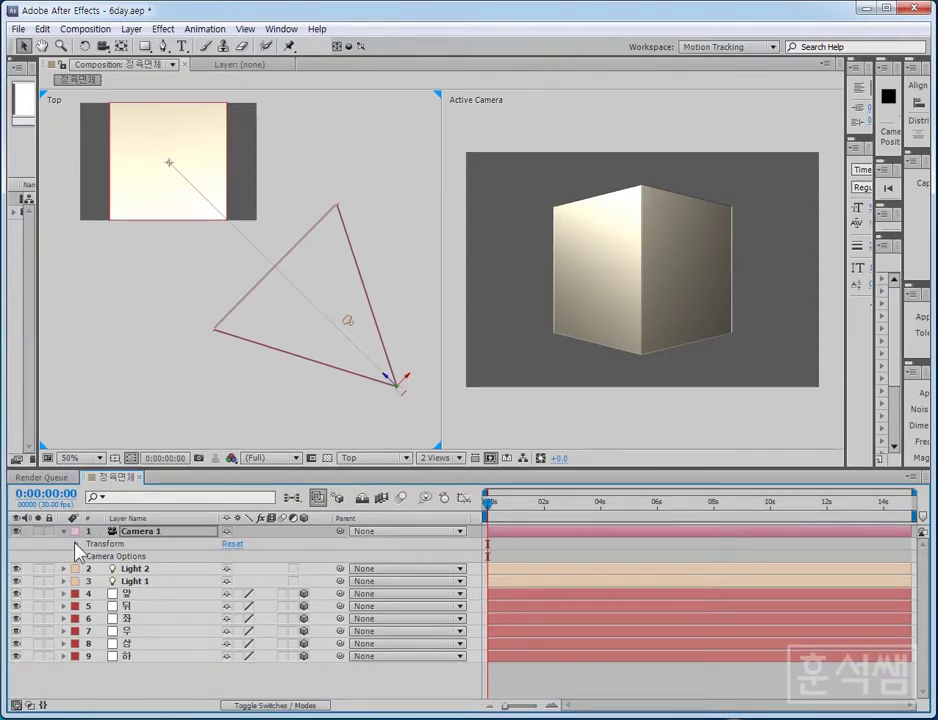
pyautogui.click(76, 544)
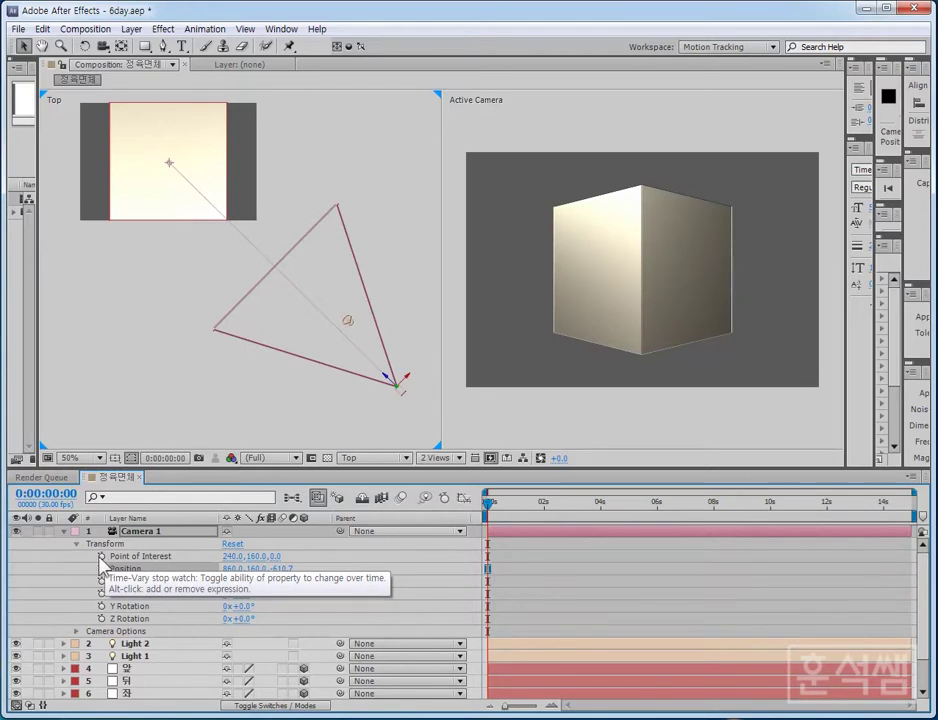
pyautogui.click(101, 556)
pyautogui.click(101, 568)
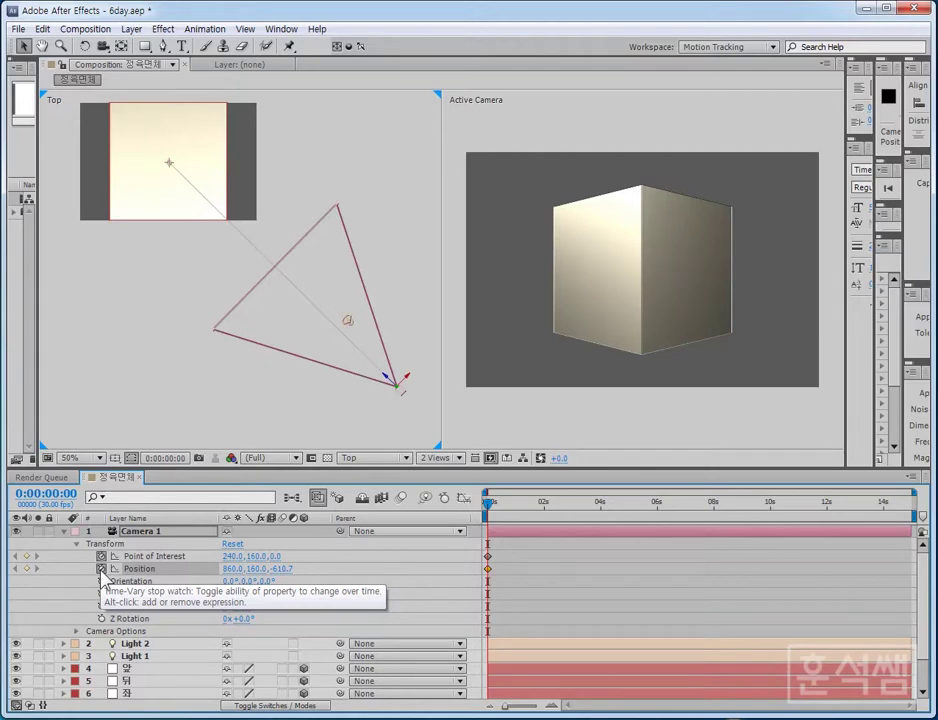
pyautogui.click(45, 493)
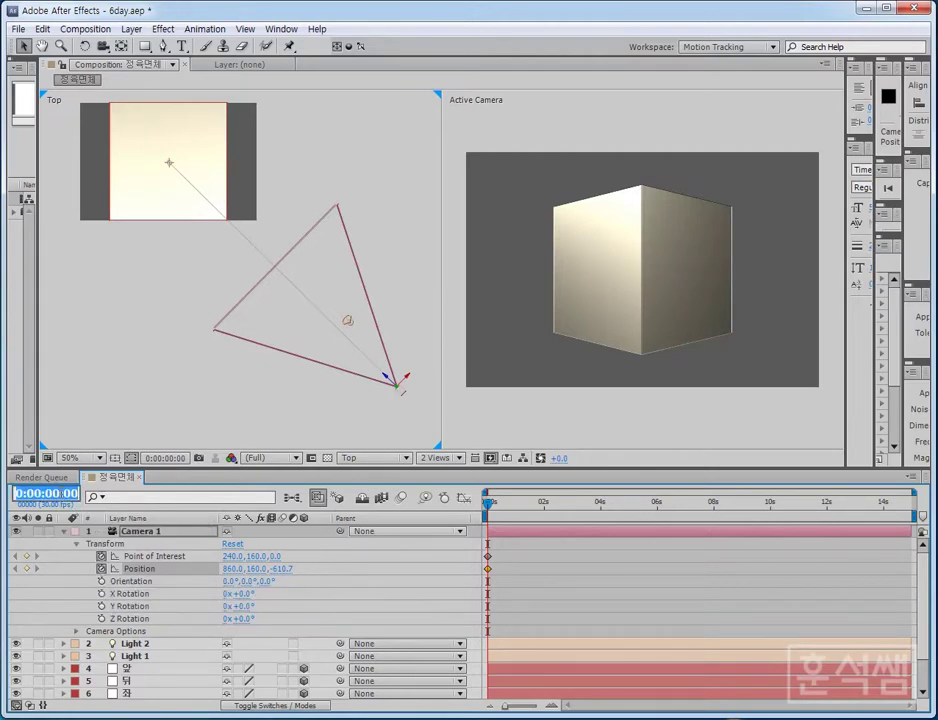
# - At 3 seconds, move Camera 1 left in front of the cube to set a Position keyframe
pyautogui.write('3')
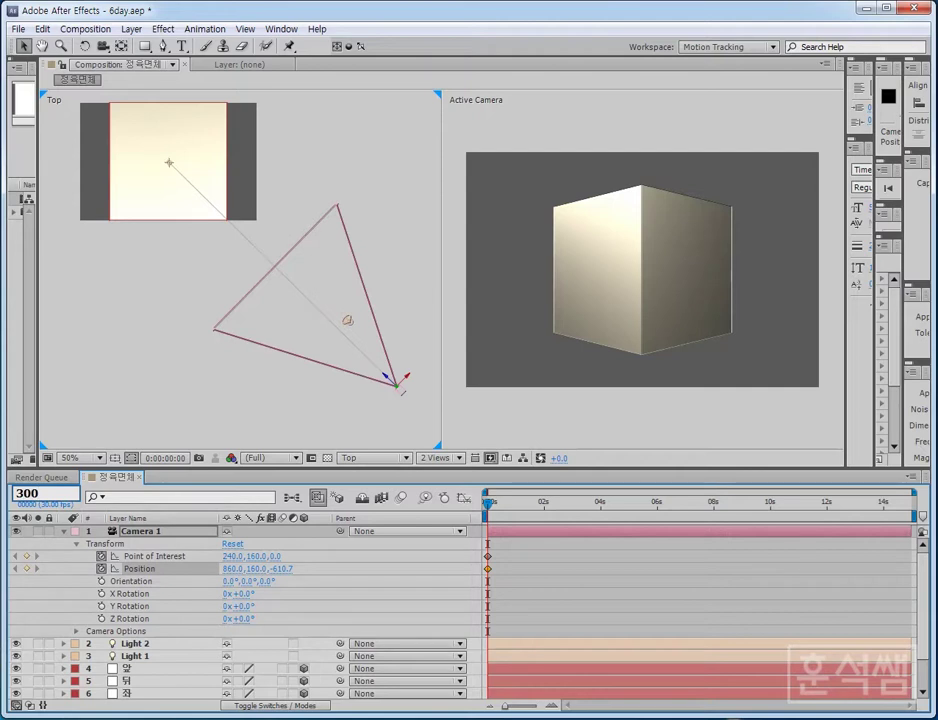
pyautogui.press('Return')
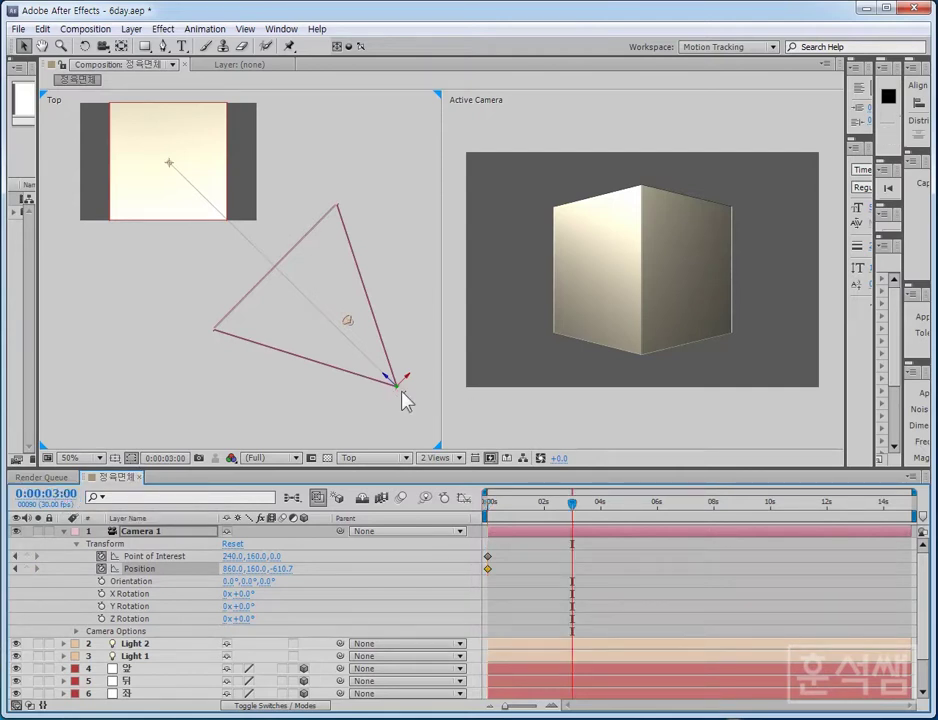
pyautogui.moveTo(391, 404)
pyautogui.mouseDown()
pyautogui.moveTo(249, 420)
pyautogui.moveTo(170, 441)
pyautogui.mouseUp()
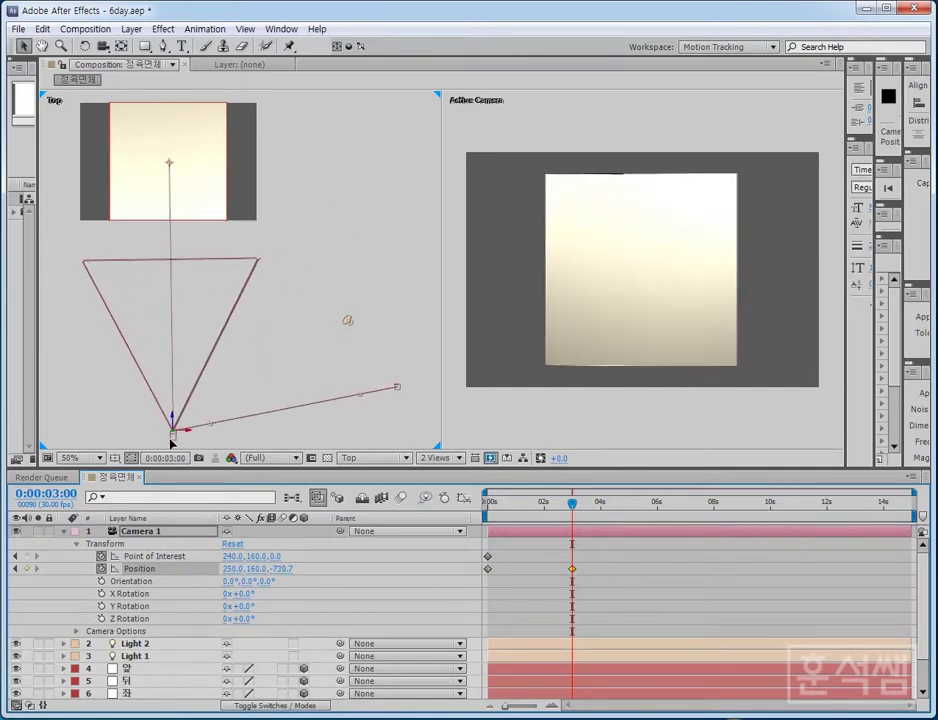
pyautogui.moveTo(170, 441); pyautogui.dragTo(174, 437)
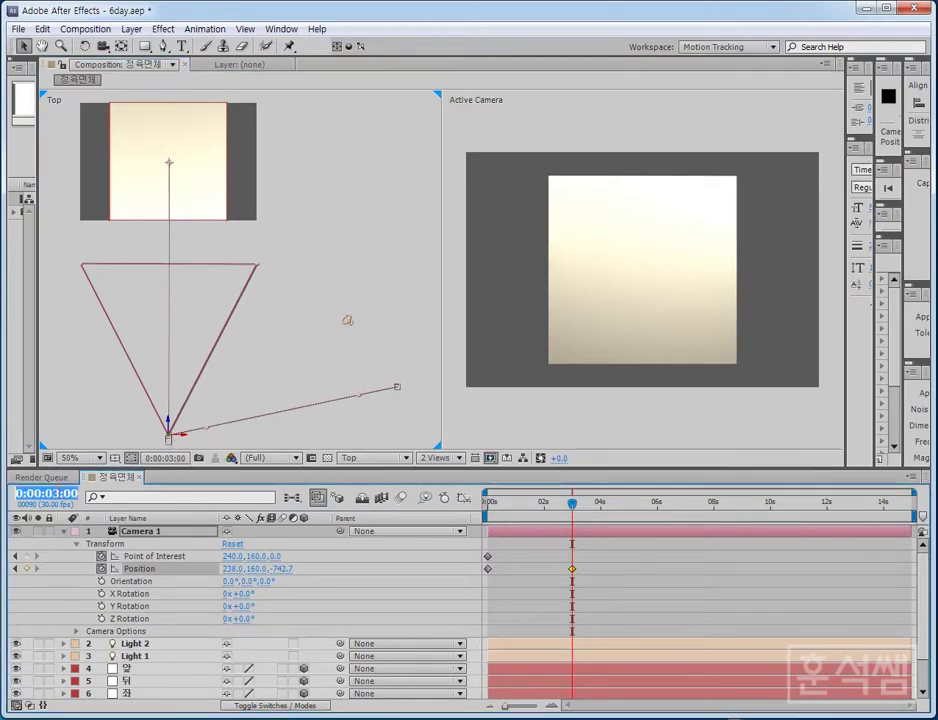
# - At 6 seconds, move Camera 1 to the left of the cube, then zoom the Top view out
pyautogui.click(45, 493)
pyautogui.write('600')
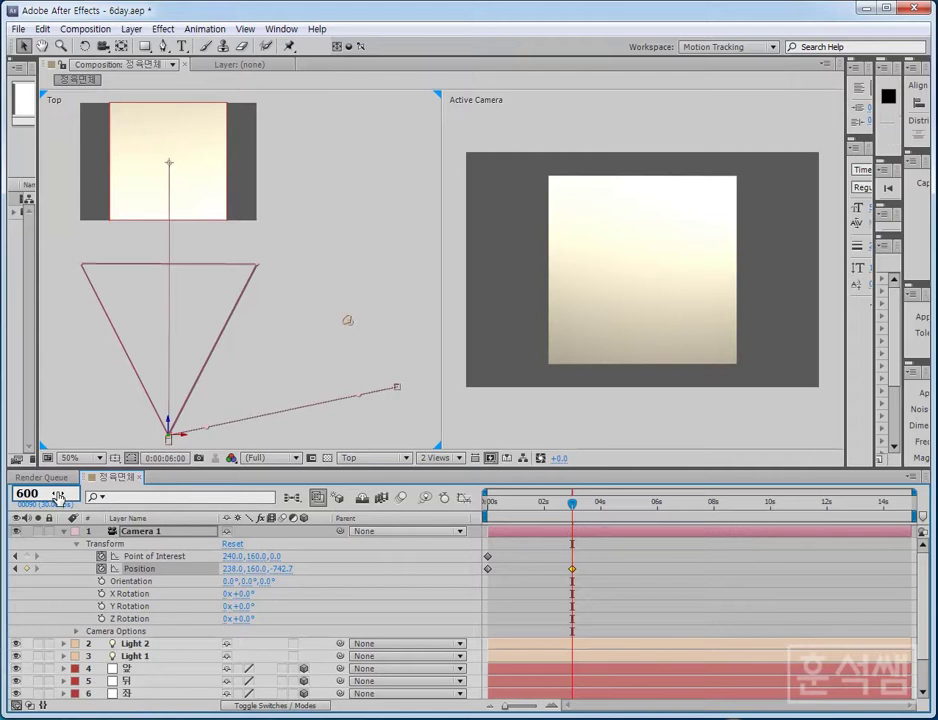
pyautogui.press('Return')
pyautogui.moveTo(284, 383); pyautogui.dragTo(368, 356)
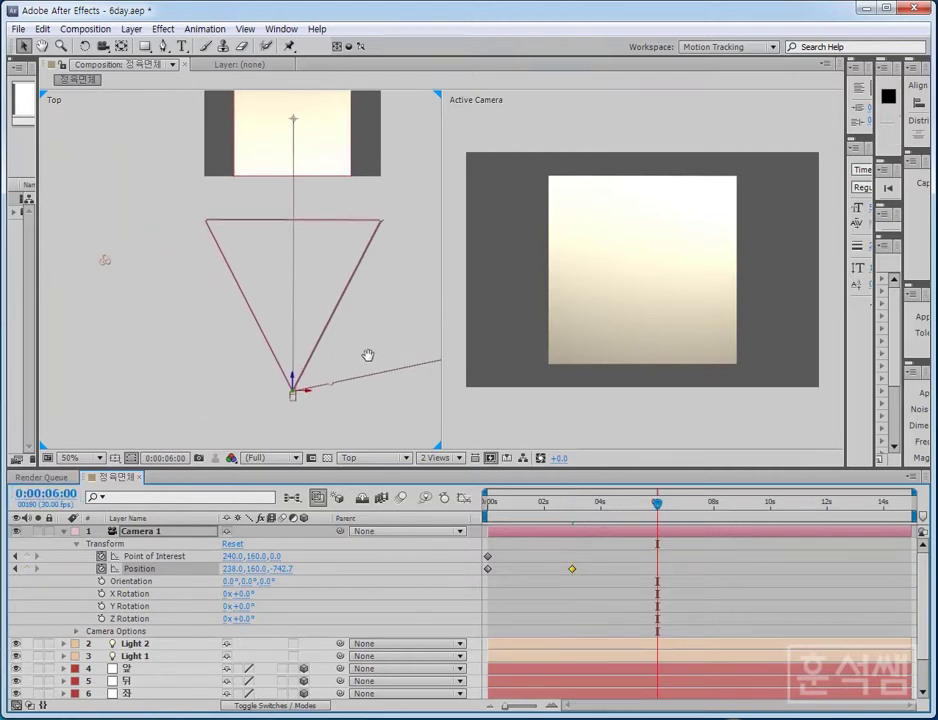
pyautogui.moveTo(274, 403)
pyautogui.mouseDown()
pyautogui.moveTo(80, 353)
pyautogui.moveTo(68, 331)
pyautogui.mouseUp()
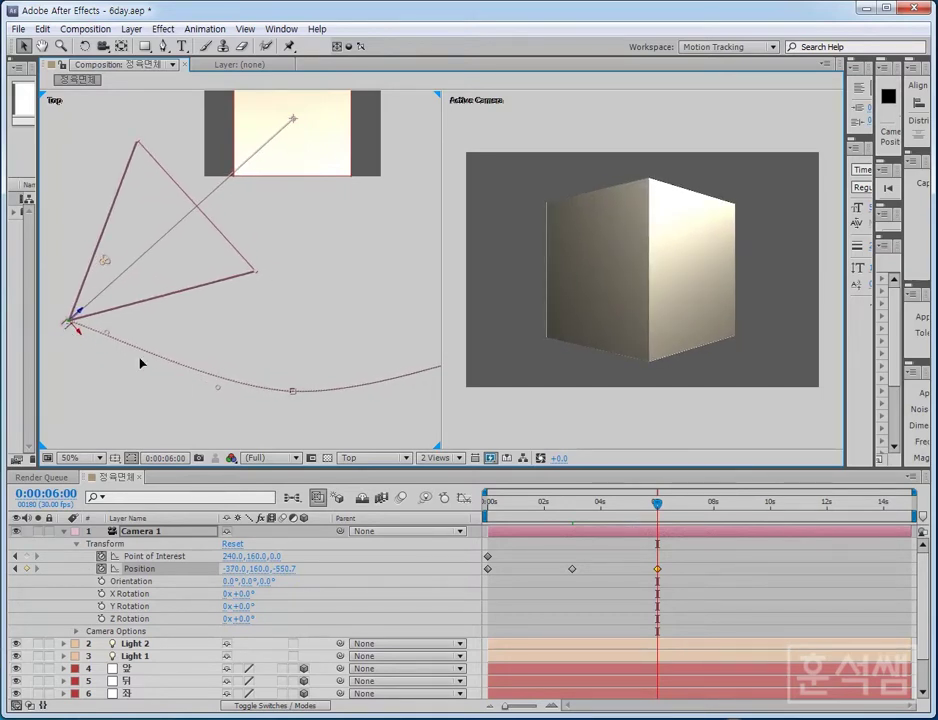
pyautogui.press(',')
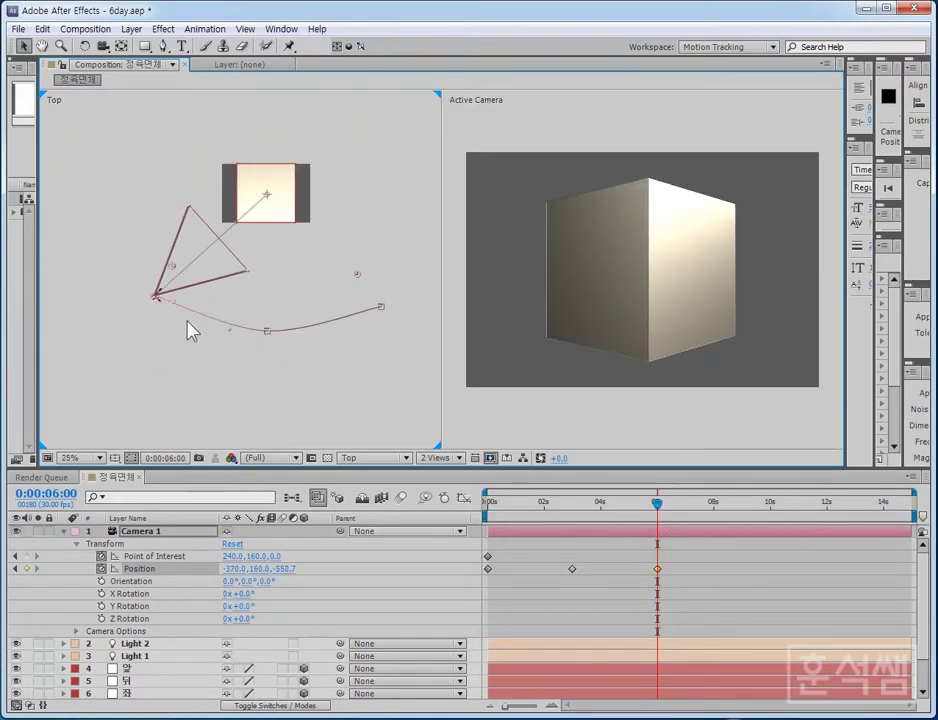
# - Curve Camera 1's path at the middle Position keyframe, then set the time to 0:00:08:00 and show camera tool modes
pyautogui.click(298, 334)
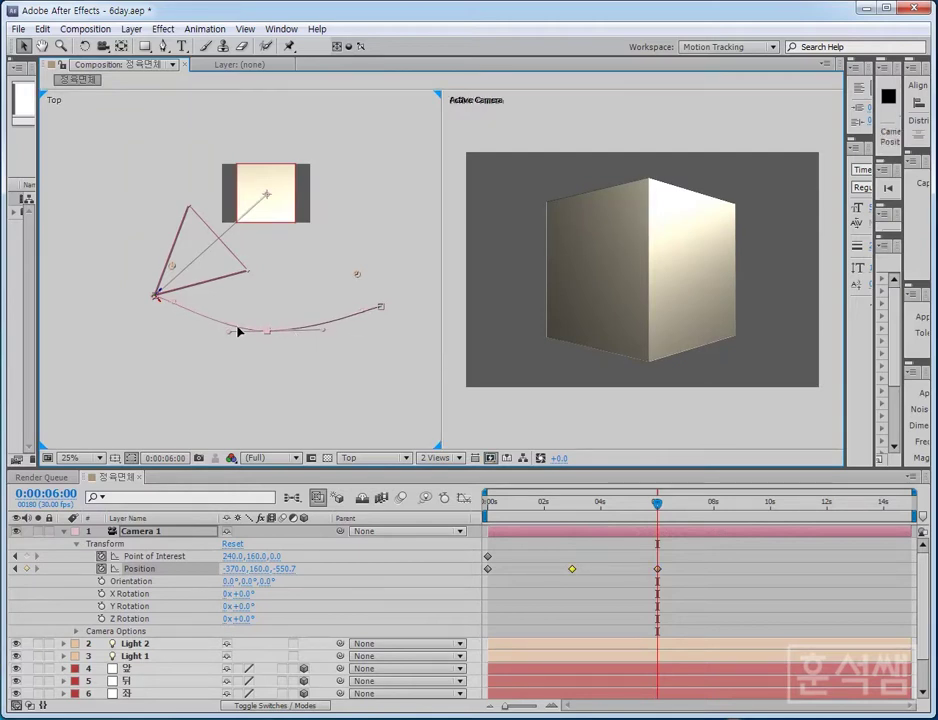
pyautogui.moveTo(238, 331); pyautogui.dragTo(201, 336)
pyautogui.click(488, 503)
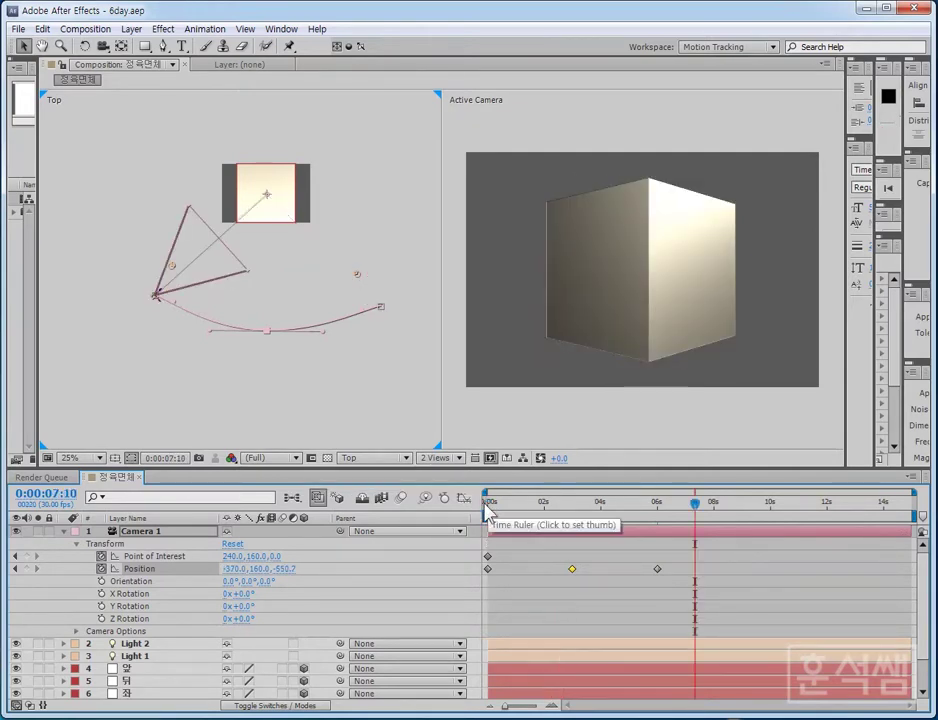
pyautogui.click(713, 503)
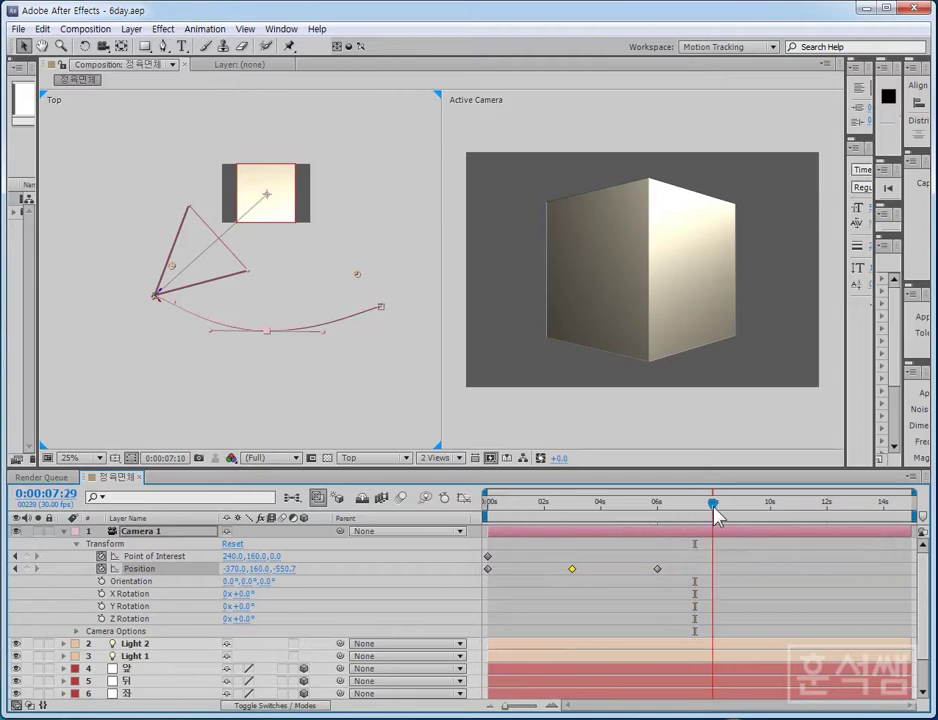
pyautogui.moveTo(713, 505); pyautogui.dragTo(716, 505)
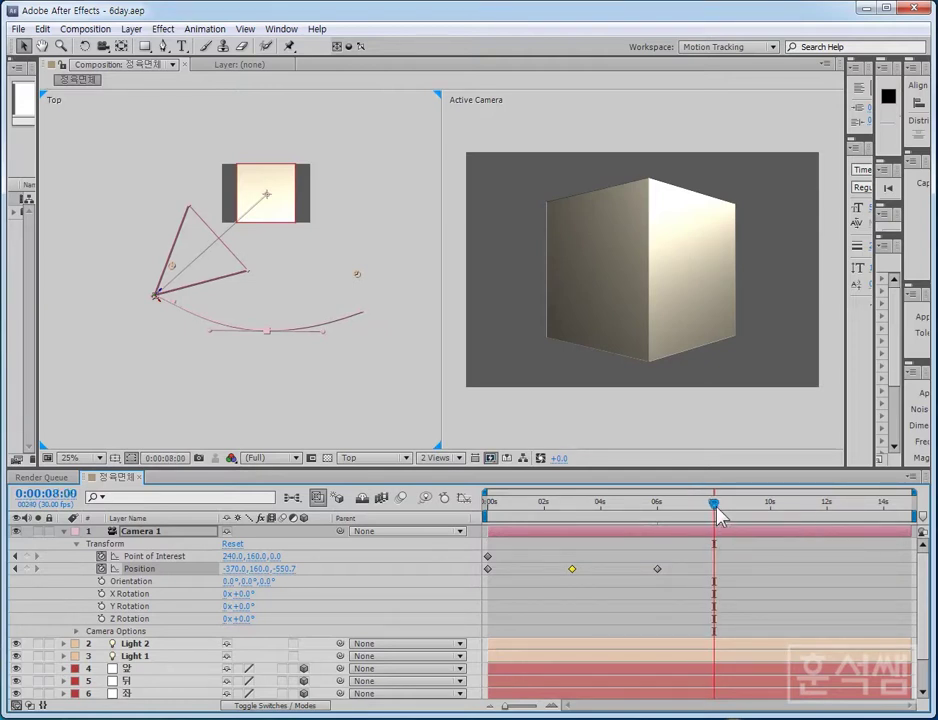
pyautogui.click(102, 46)
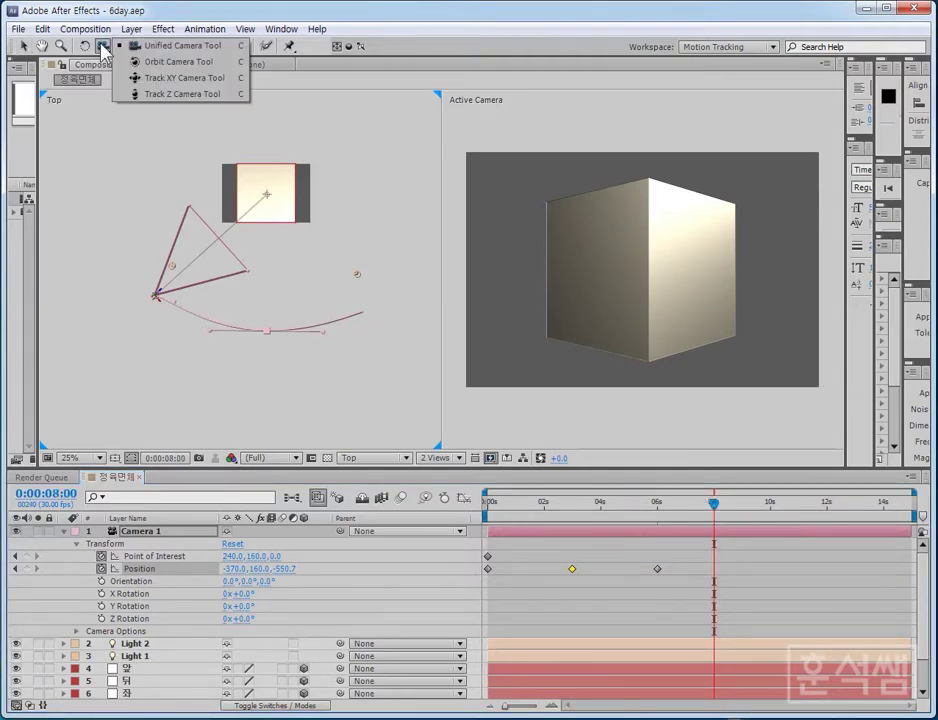
# - With the Unified Camera Tool, orbit Camera 1 in the Active Camera view to look down on the cube at 8 seconds
pyautogui.click(182, 47)
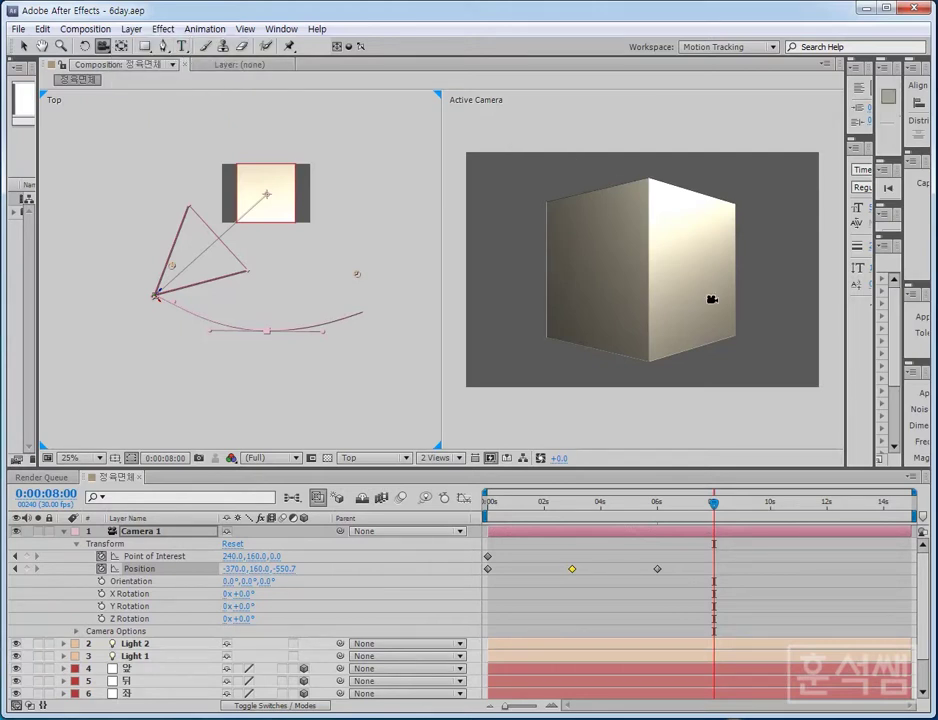
pyautogui.click(661, 202)
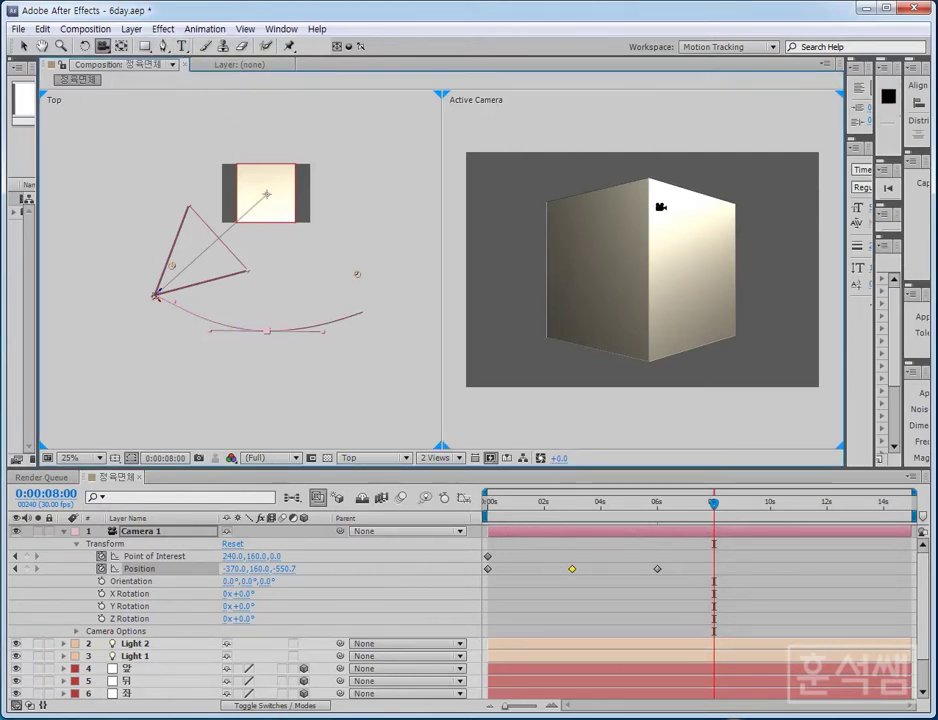
pyautogui.moveTo(686, 258); pyautogui.dragTo(652, 281)
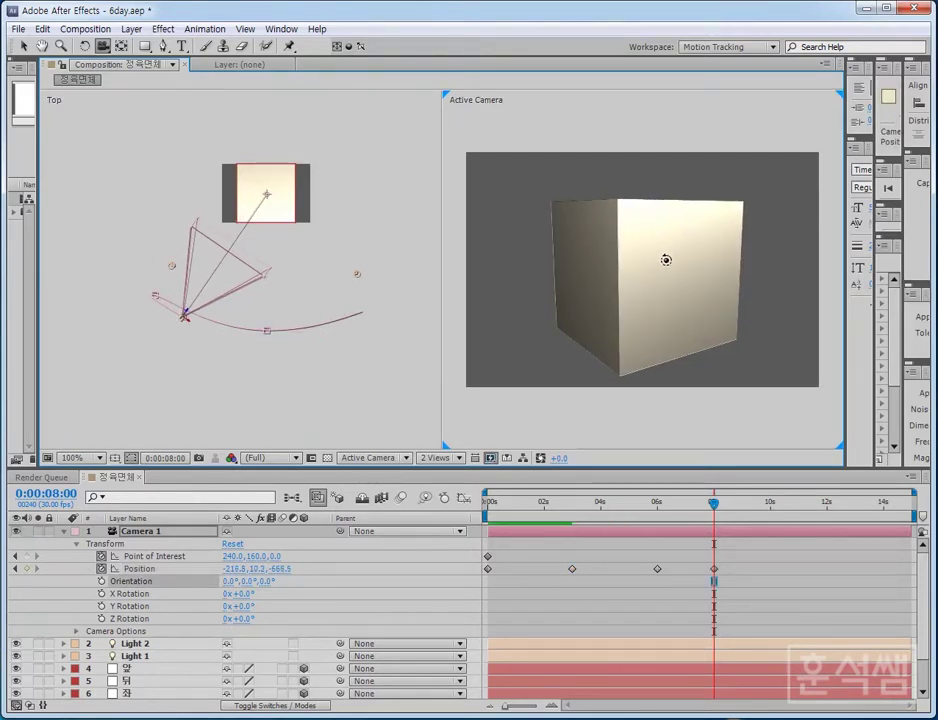
pyautogui.moveTo(666, 260)
pyautogui.mouseDown()
pyautogui.moveTo(649, 304)
pyautogui.moveTo(678, 301)
pyautogui.mouseUp()
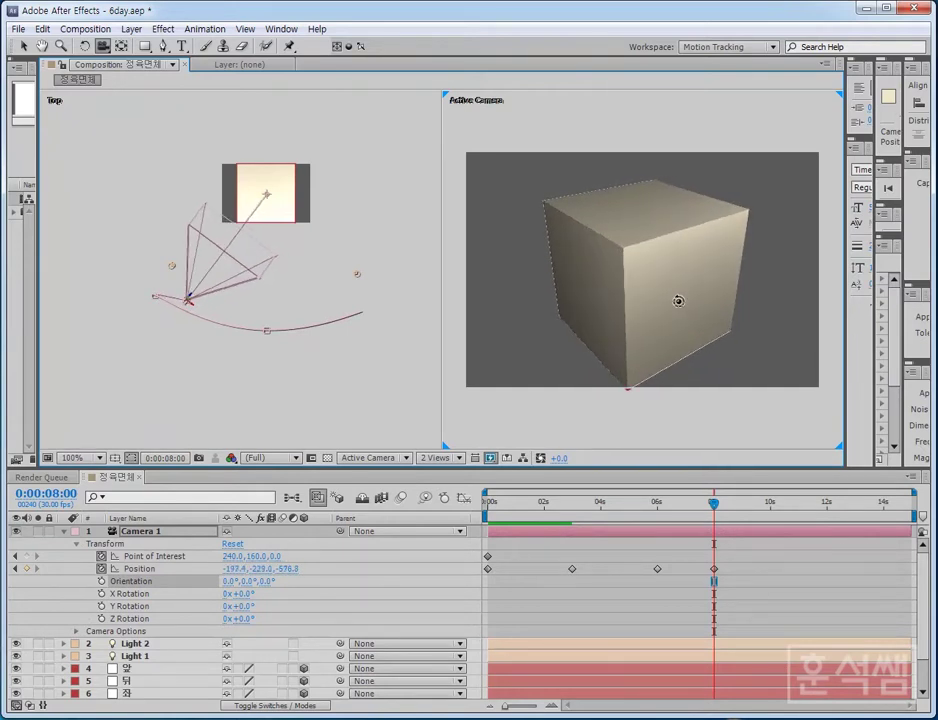
pyautogui.moveTo(678, 301); pyautogui.dragTo(655, 276)
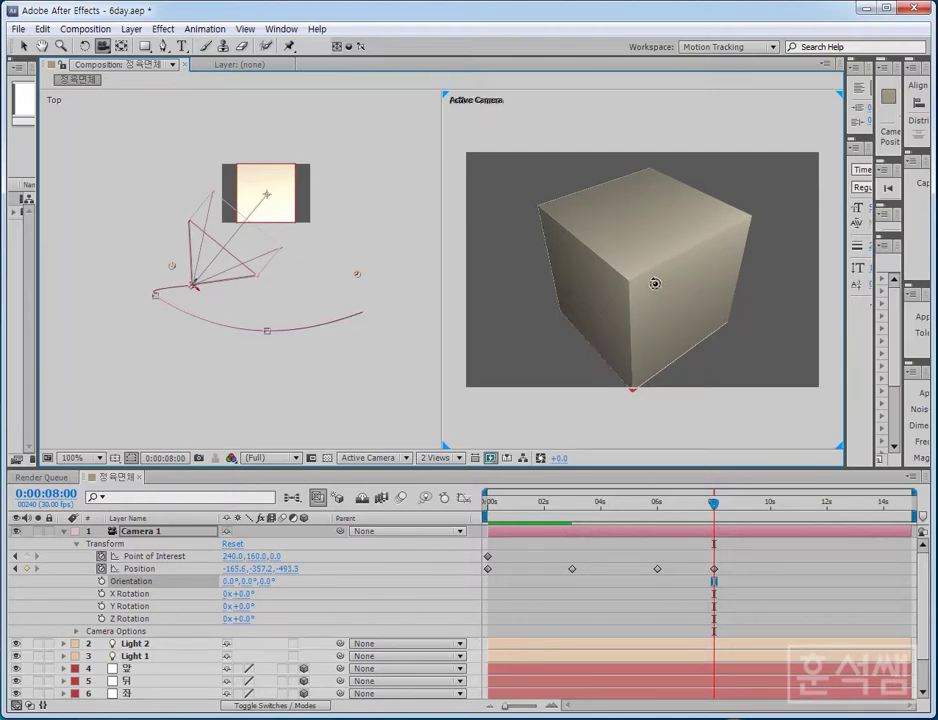
pyautogui.moveTo(661, 283); pyautogui.dragTo(666, 287)
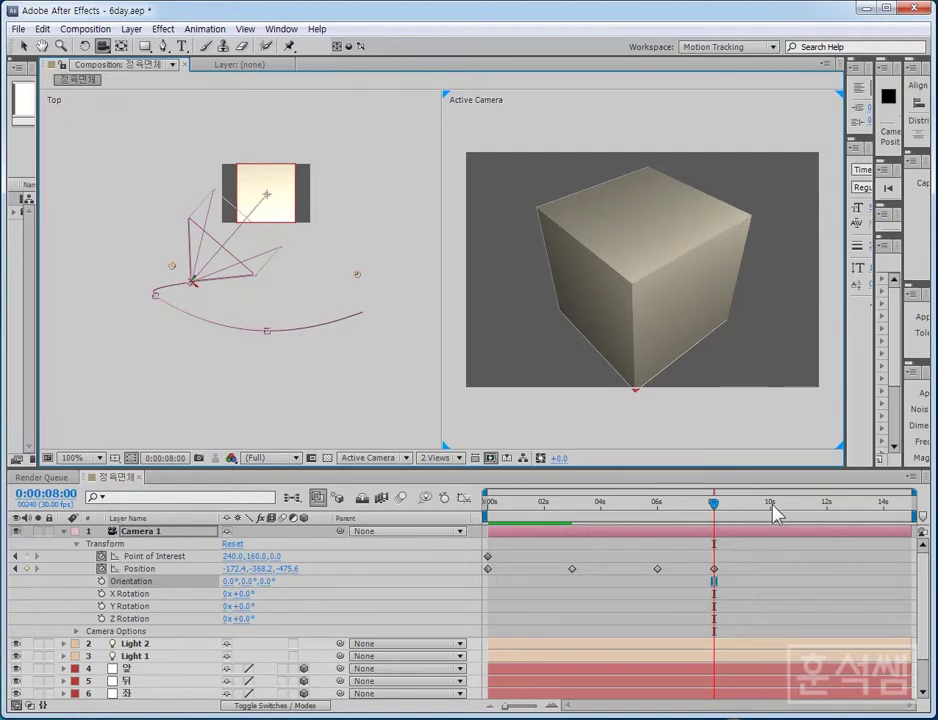
# - Preview the animation, then orbit, pan and pull back Camera 1 for its 10-second keyframe
pyautogui.click(657, 504)
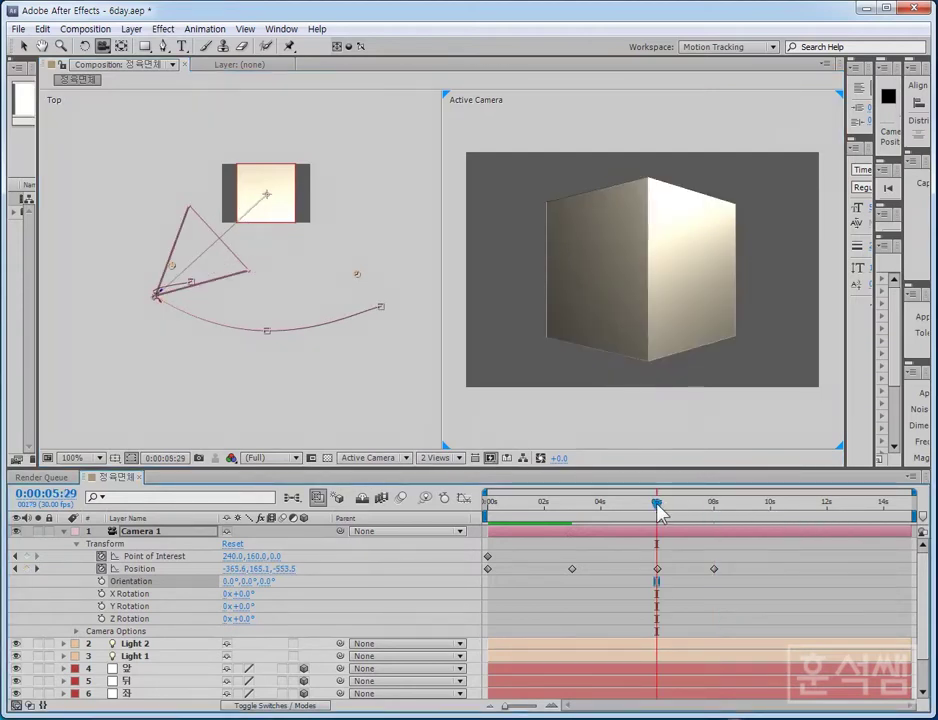
pyautogui.press('space')
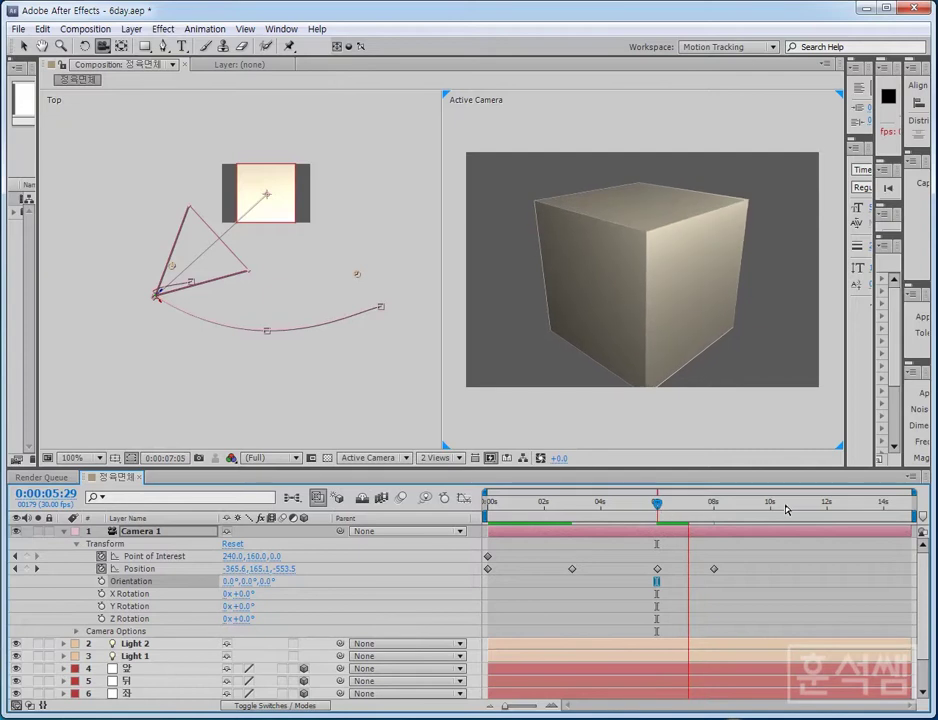
pyautogui.press('space')
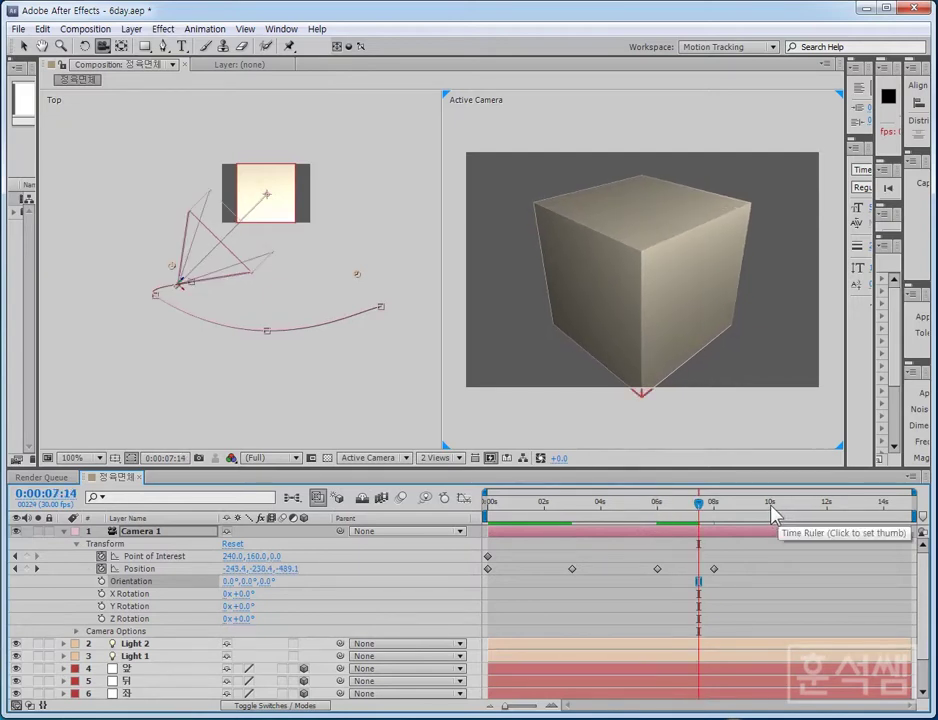
pyautogui.click(771, 506)
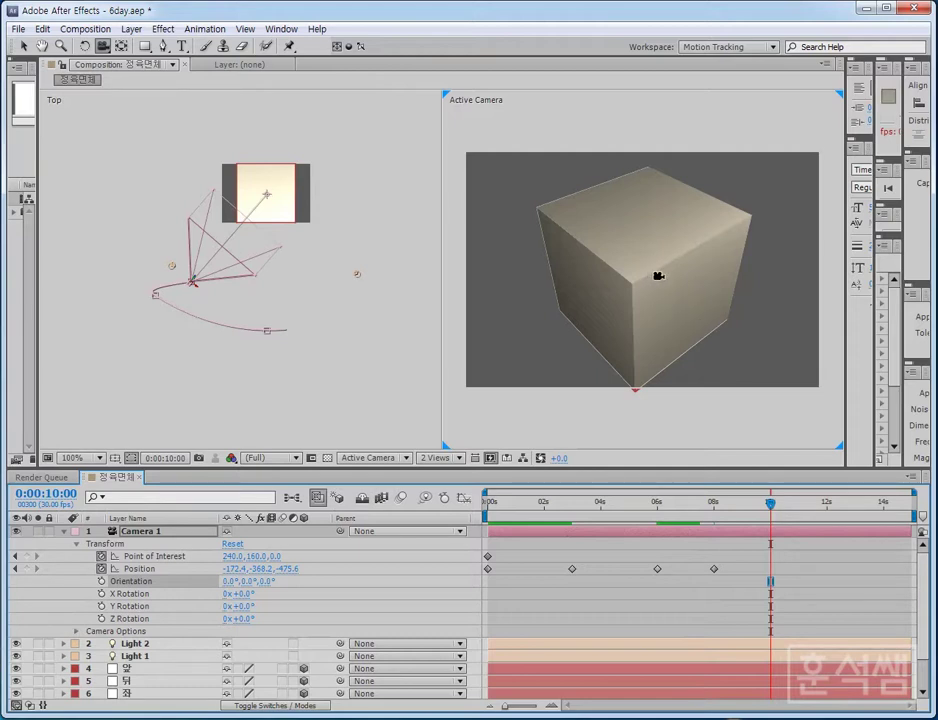
pyautogui.moveTo(663, 273)
pyautogui.mouseDown()
pyautogui.moveTo(670, 287)
pyautogui.moveTo(651, 291)
pyautogui.moveTo(635, 273)
pyautogui.mouseUp()
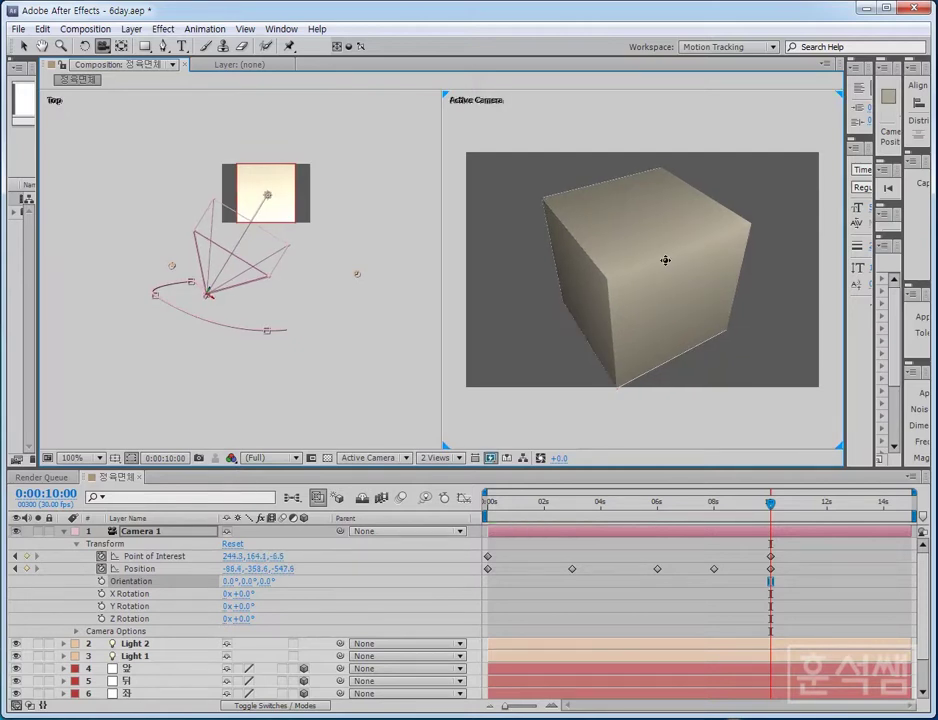
pyautogui.moveTo(665, 260); pyautogui.dragTo(674, 256)
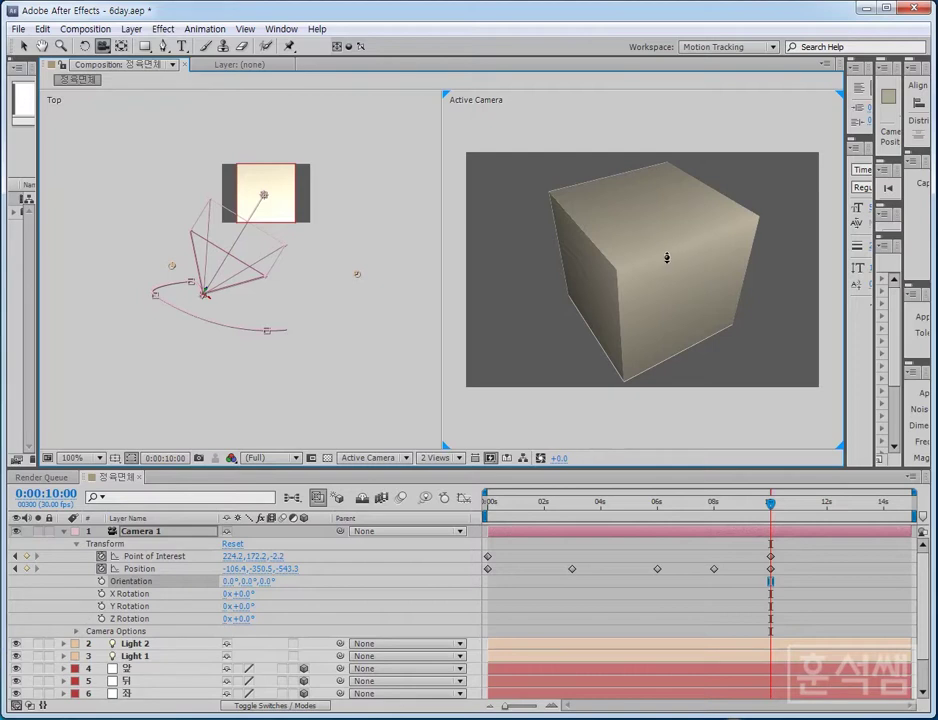
pyautogui.moveTo(667, 258)
pyautogui.mouseDown()
pyautogui.moveTo(674, 323)
pyautogui.moveTo(651, 256)
pyautogui.moveTo(561, 264)
pyautogui.moveTo(584, 270)
pyautogui.mouseUp()
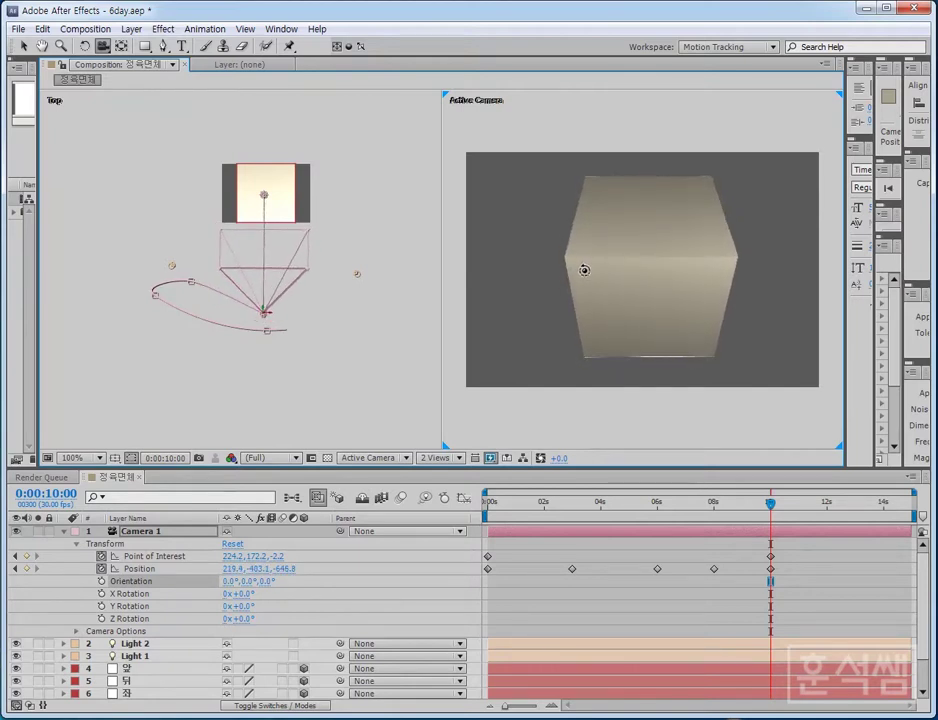
# - Preview Camera 1's animation from about 7:04
pyautogui.click(689, 503)
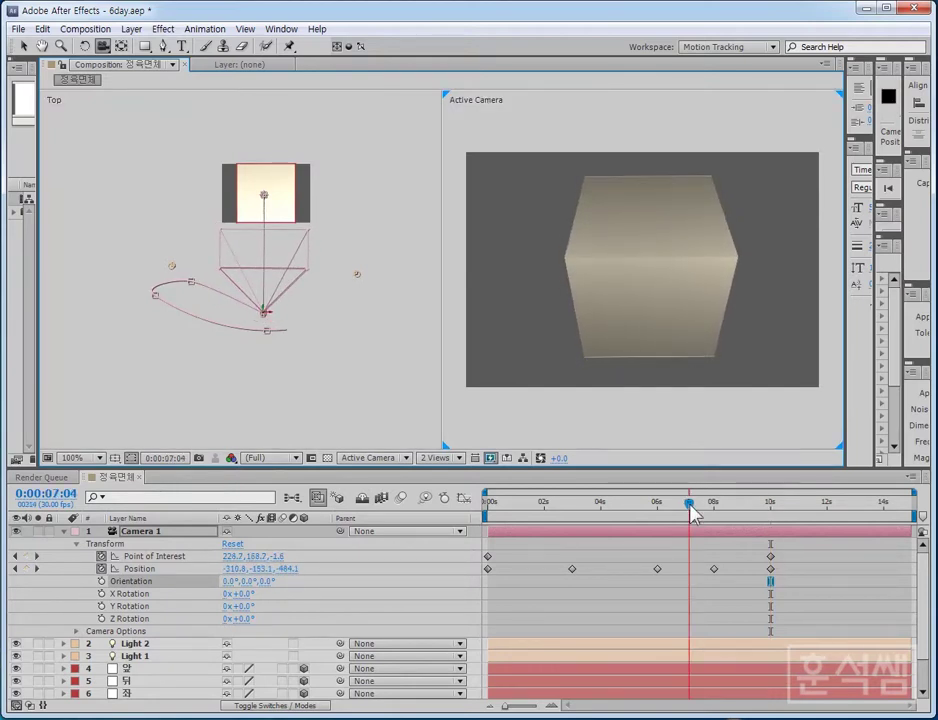
pyautogui.moveTo(770, 581); pyautogui.dragTo(689, 581)
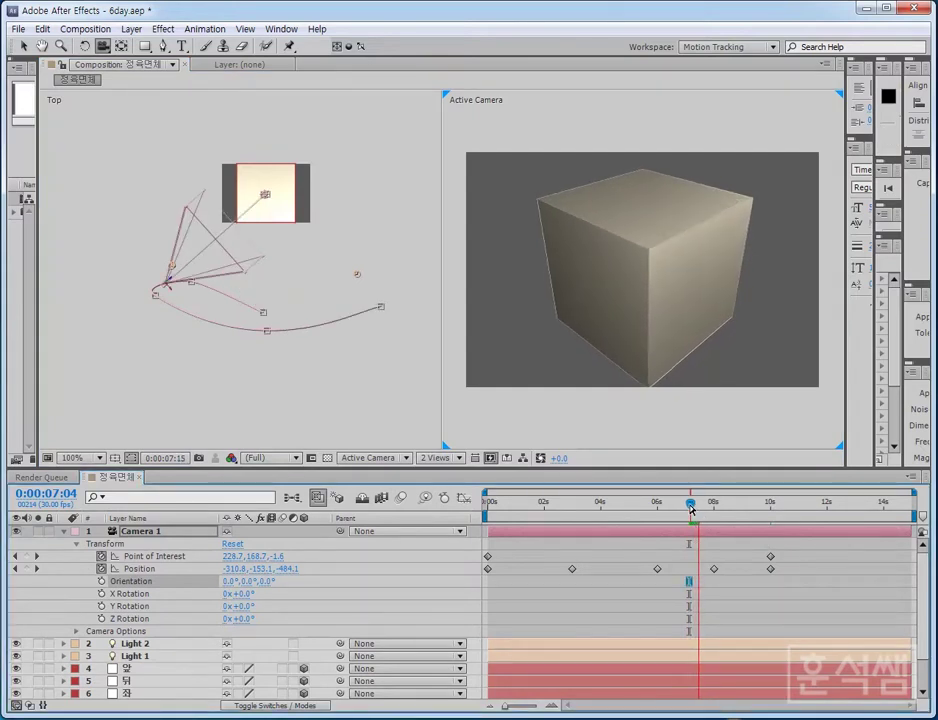
pyautogui.press('space')
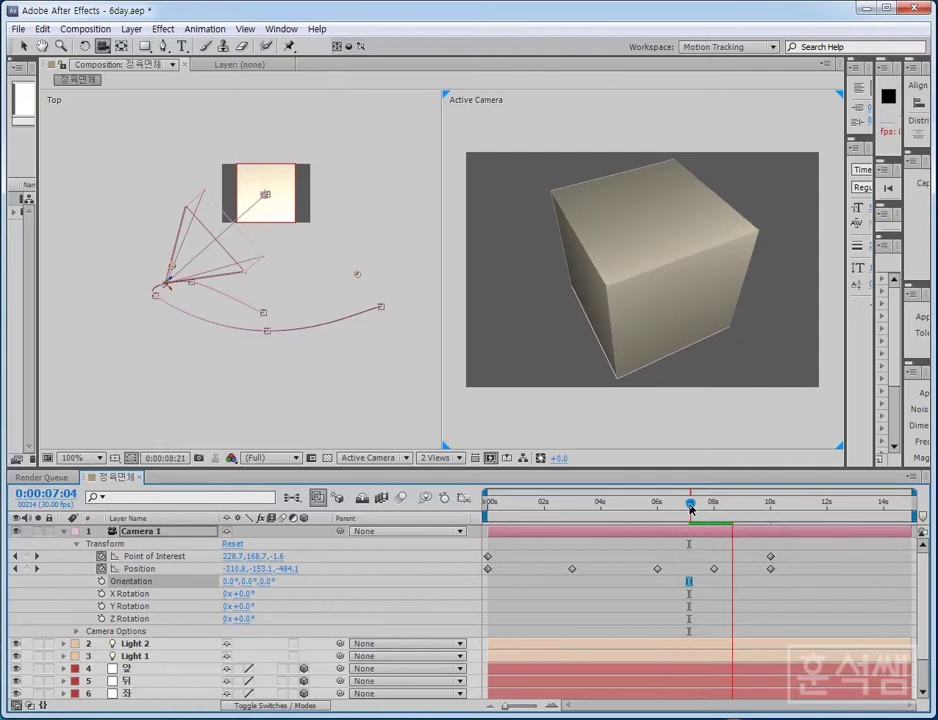
pyautogui.click(828, 512)
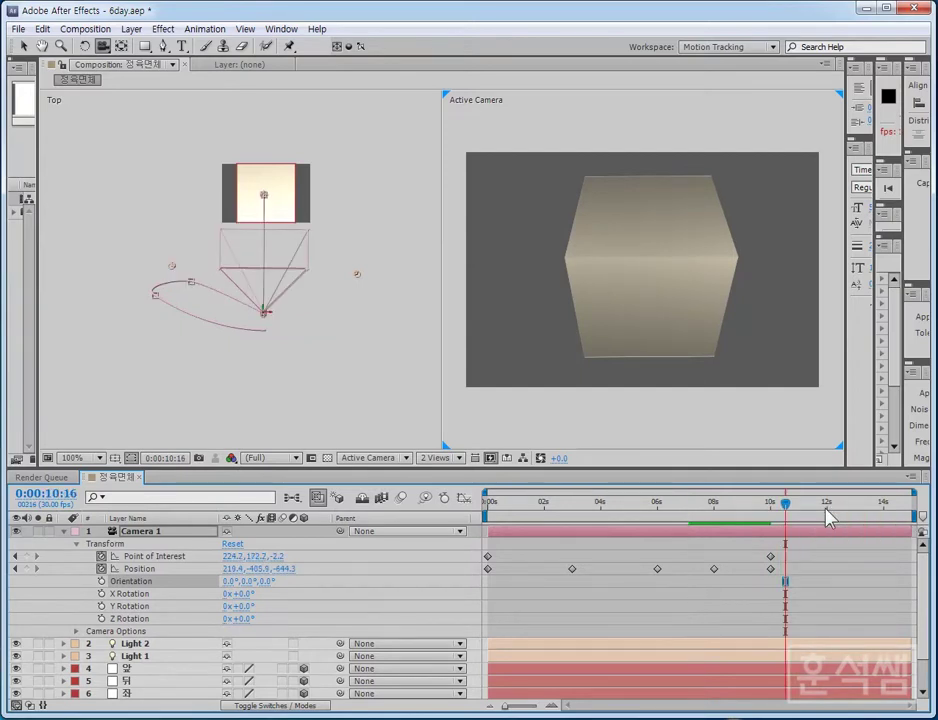
# - At 12 seconds, orbit and dolly Camera 1 further right around the cube for a new Position keyframe
pyautogui.click(828, 513)
pyautogui.hotkey('ctrl', 'x')
pyautogui.hotkey('ctrl', 'v')
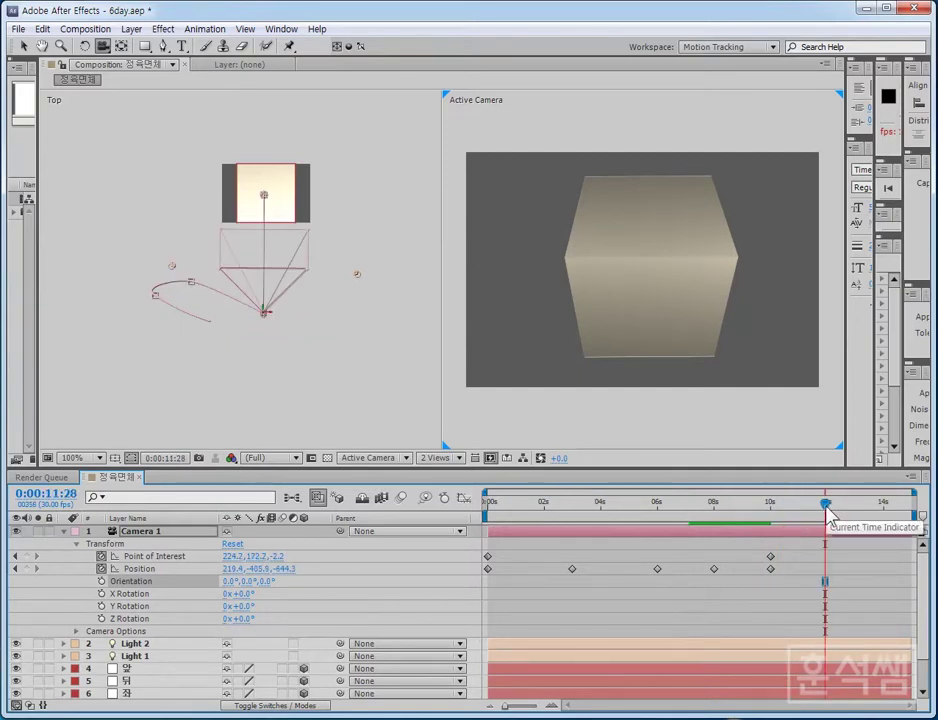
pyautogui.moveTo(827, 511); pyautogui.dragTo(830, 514)
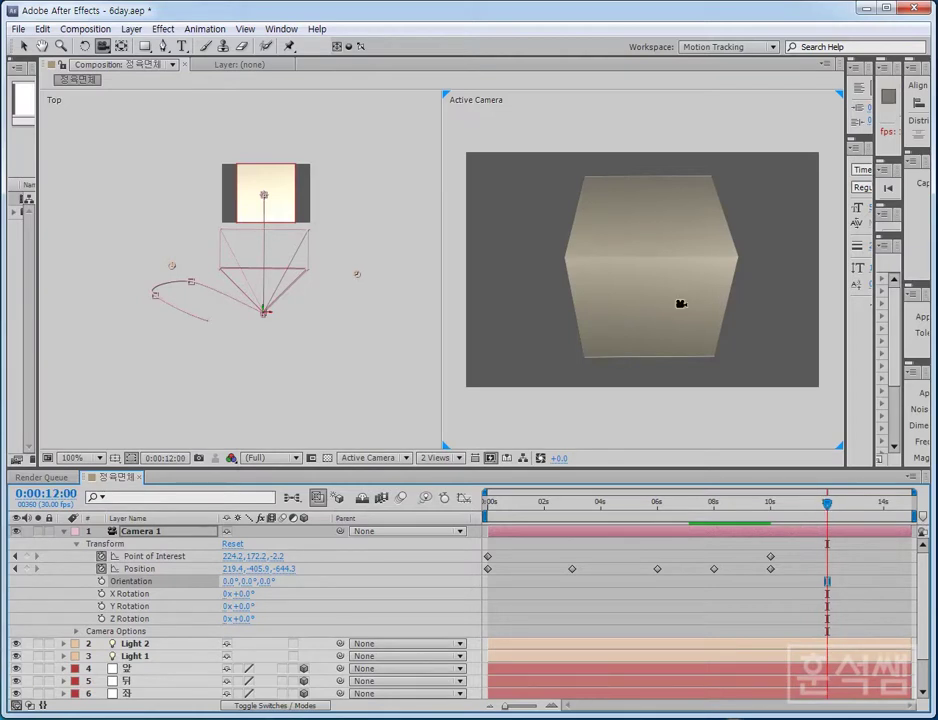
pyautogui.moveTo(666, 289)
pyautogui.mouseDown()
pyautogui.moveTo(533, 269)
pyautogui.moveTo(590, 271)
pyautogui.mouseUp()
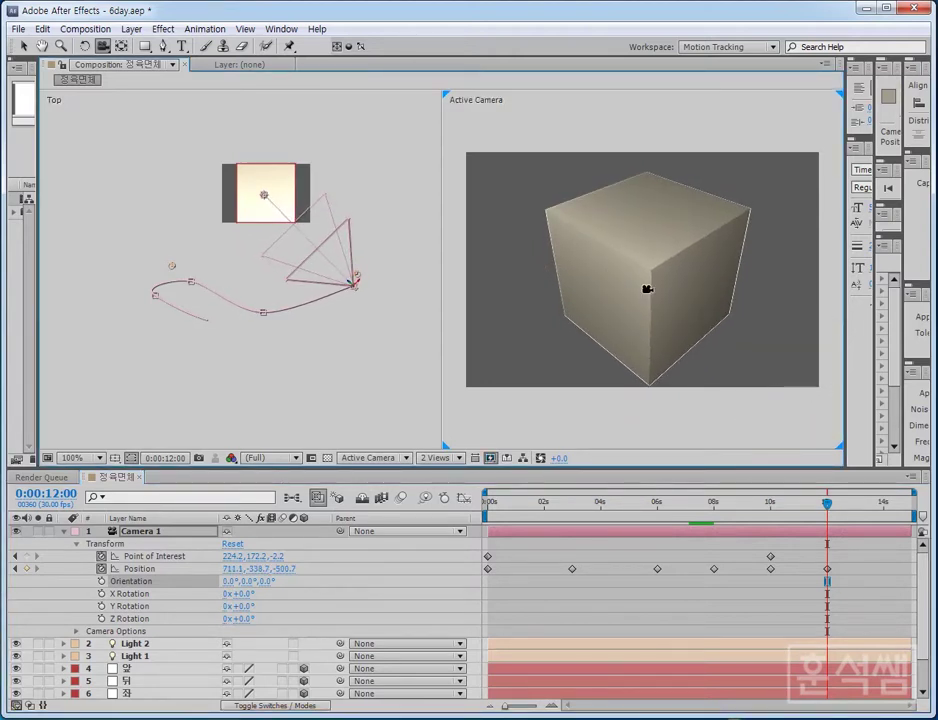
pyautogui.moveTo(646, 290); pyautogui.dragTo(639, 283)
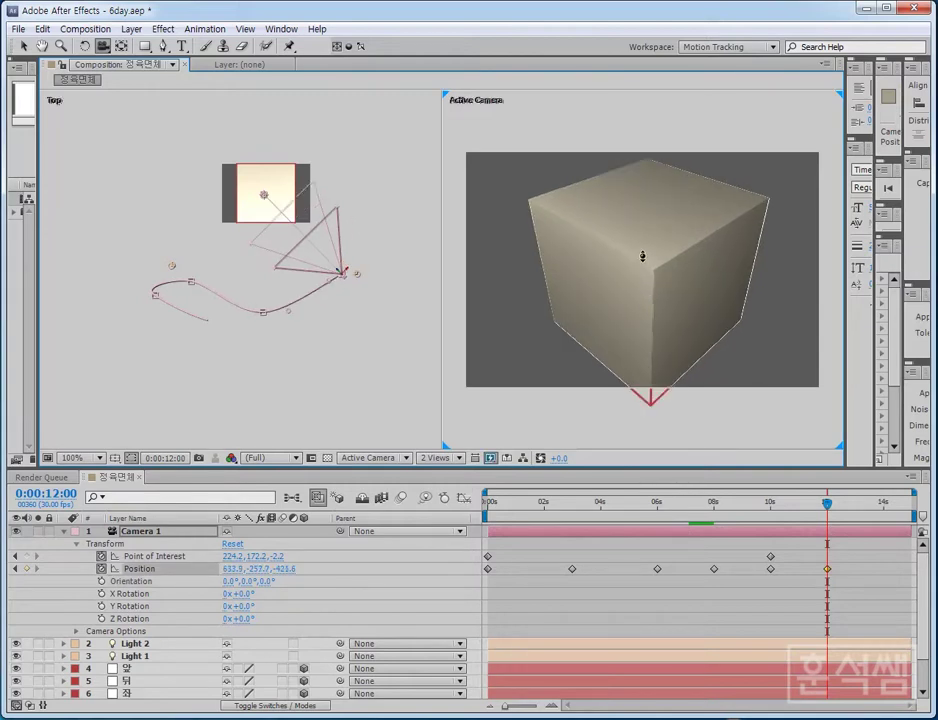
pyautogui.moveTo(637, 308); pyautogui.dragTo(636, 313)
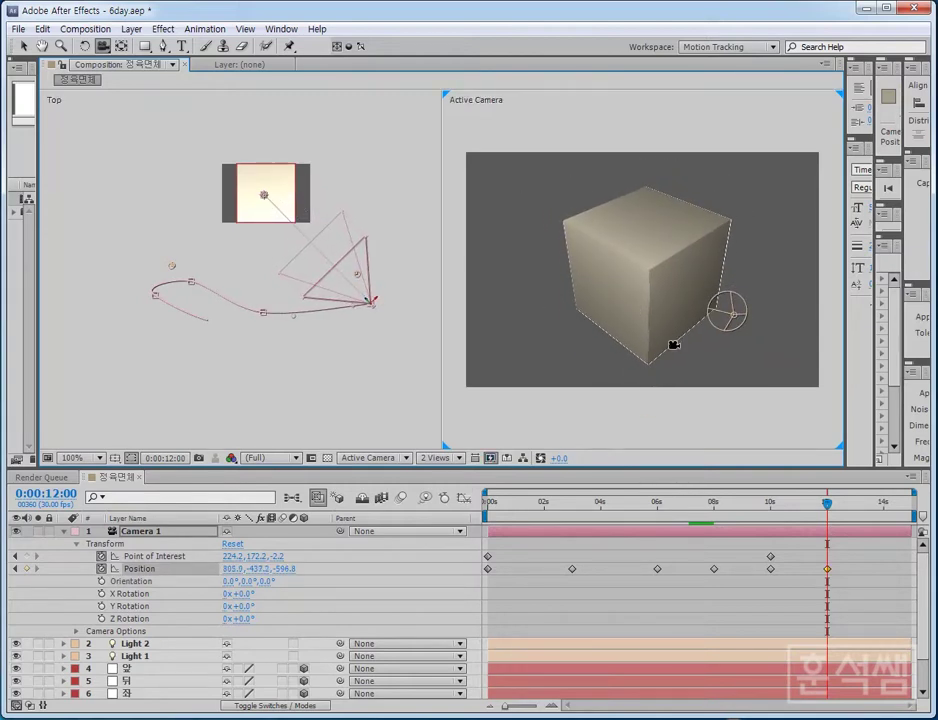
# - Readjust Camera 1 at the 10-second keyframe, then preview the path from about 7:09
pyautogui.click(771, 506)
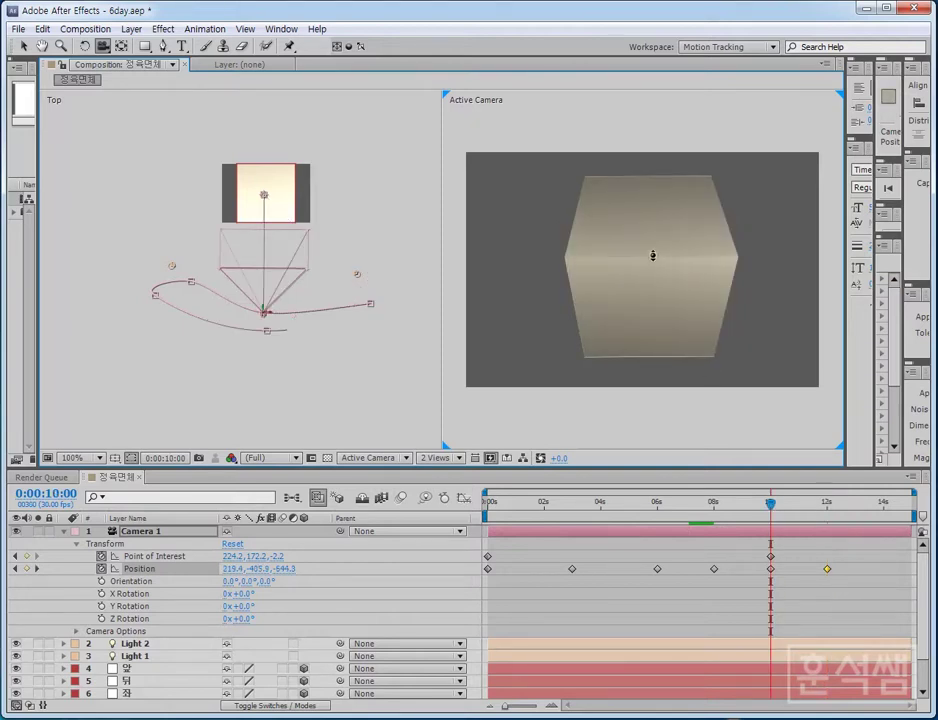
pyautogui.moveTo(653, 256); pyautogui.dragTo(655, 241)
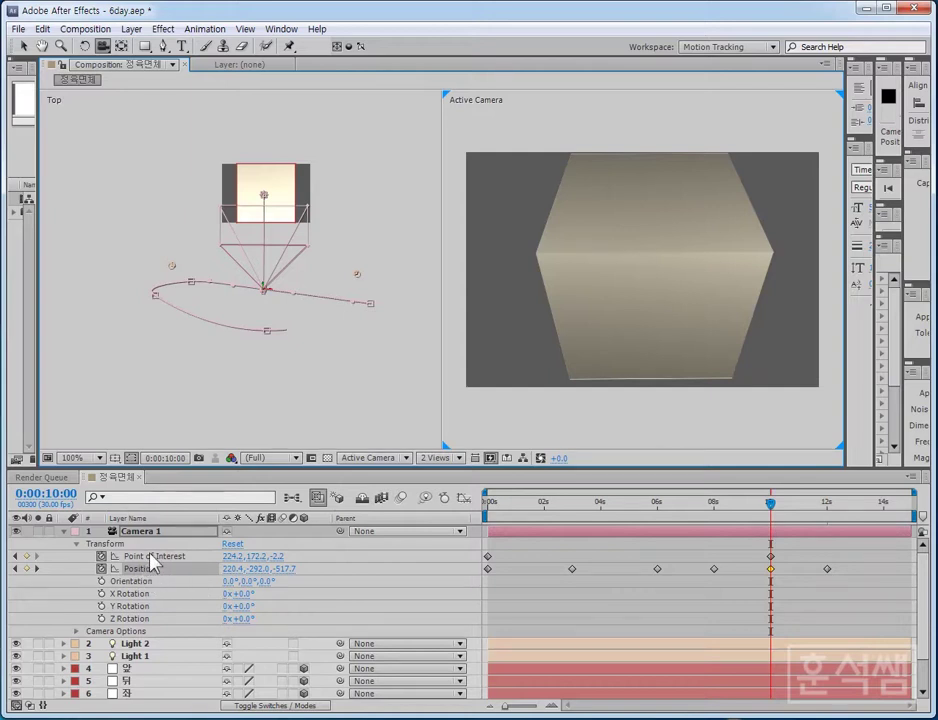
pyautogui.click(828, 508)
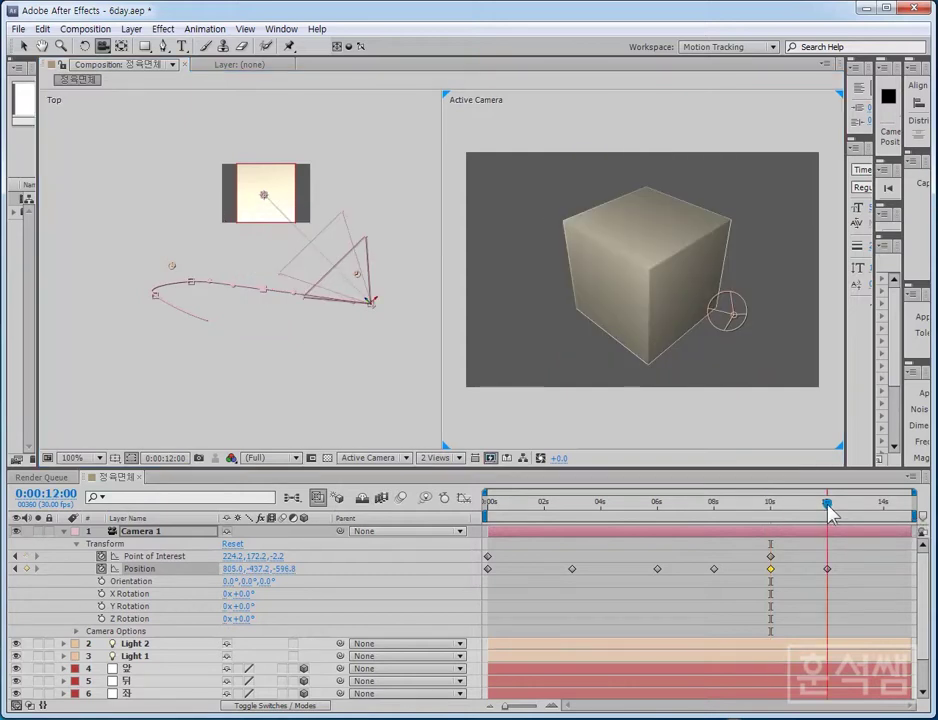
pyautogui.click(695, 505)
pyautogui.press('space')
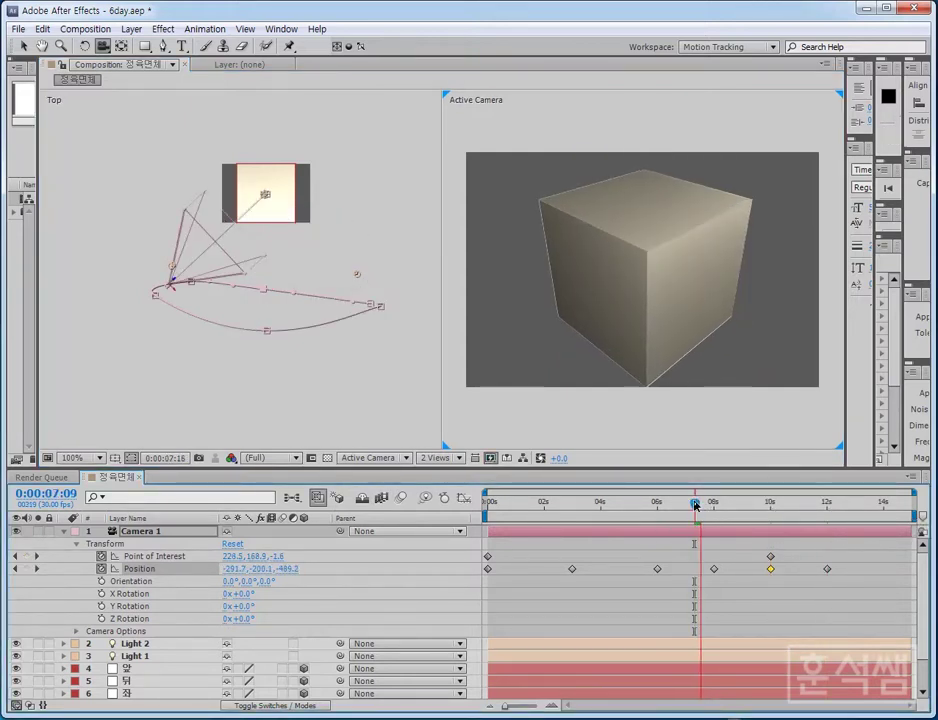